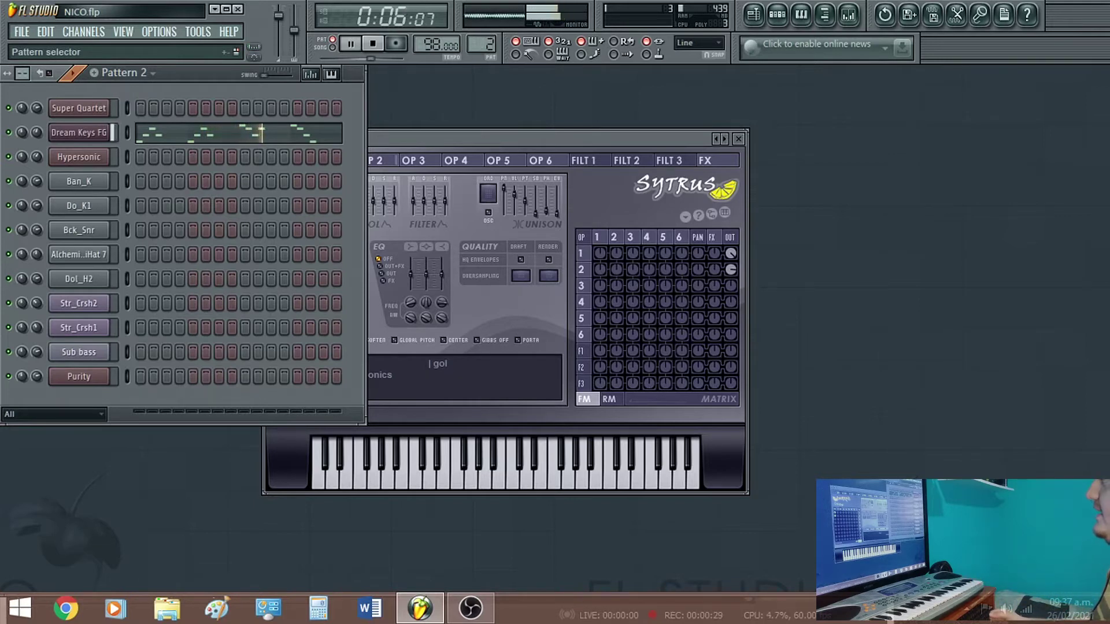
# Audition the song's patterns one after another, from Pattern 2 through Pattern 9, and return to Pattern 2
pyautogui.scroll(1, 482, 45)
pyautogui.press('KP_Subtract')
pyautogui.press('KP_Add')
pyautogui.press('KP_Add')
pyautogui.press('KP_Add')
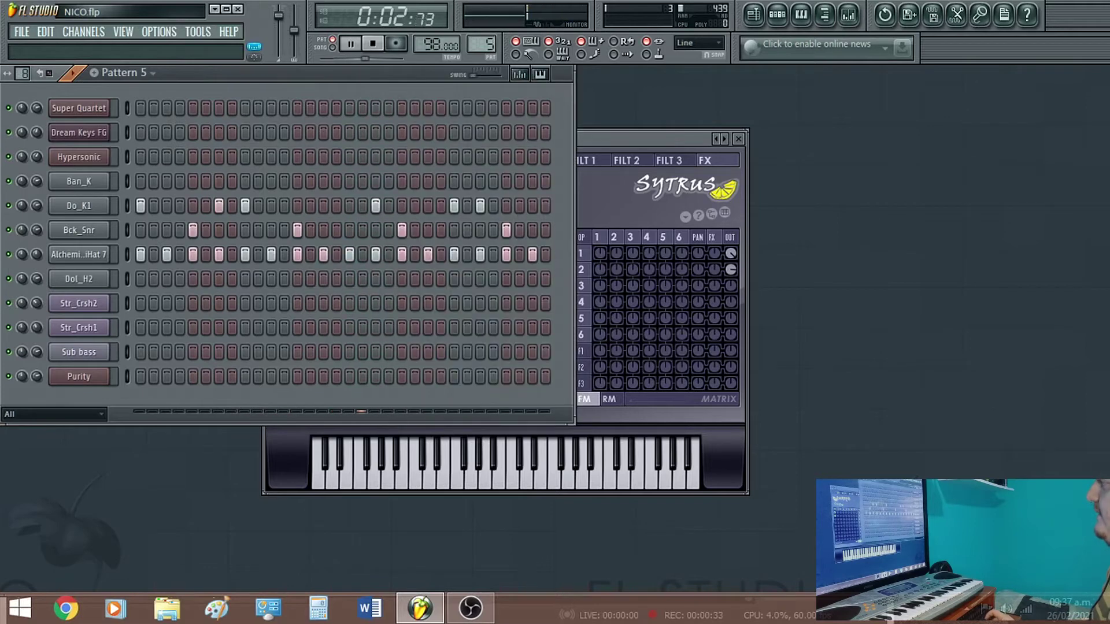
pyautogui.press('KP_Add')
pyautogui.press('KP_Add')
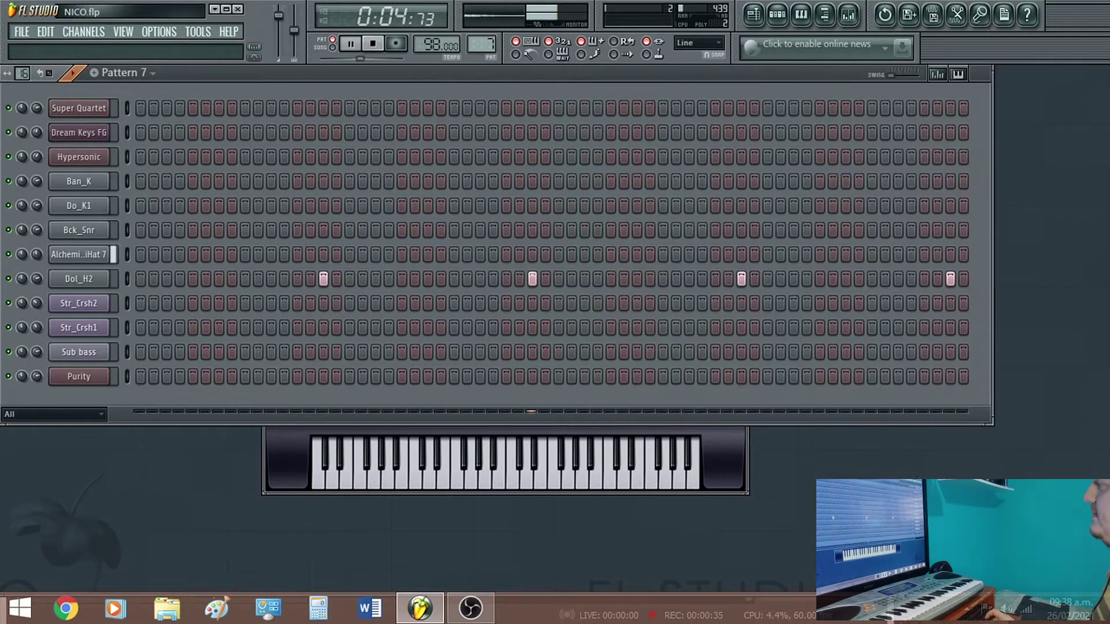
pyautogui.press('KP_Add')
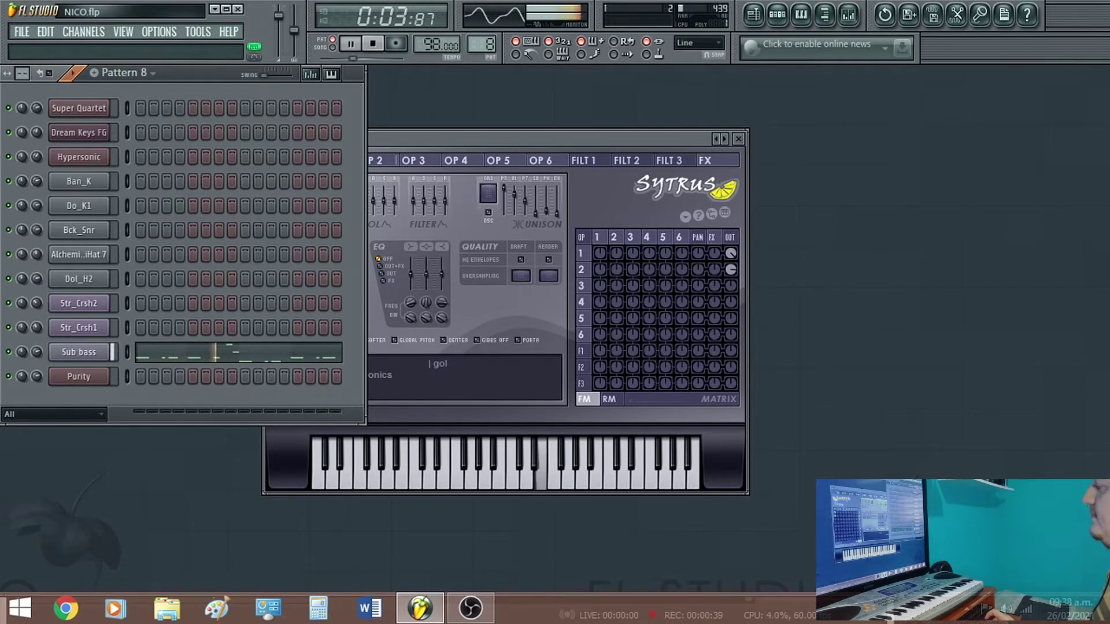
pyautogui.press('KP_Add')
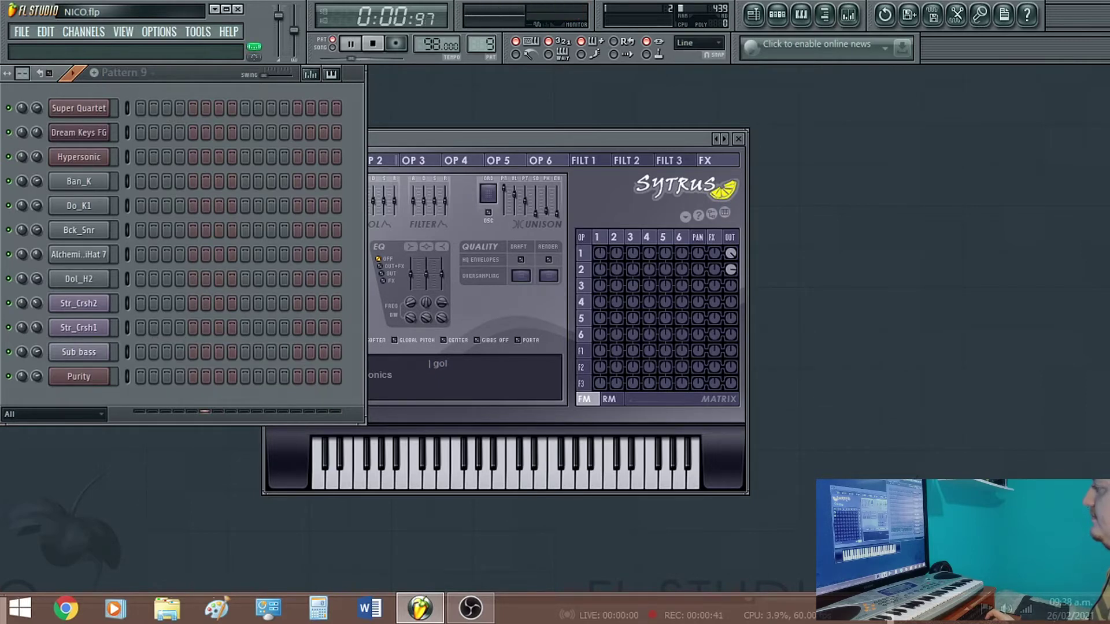
pyautogui.moveTo(478, 41); pyautogui.dragTo(477, 62)
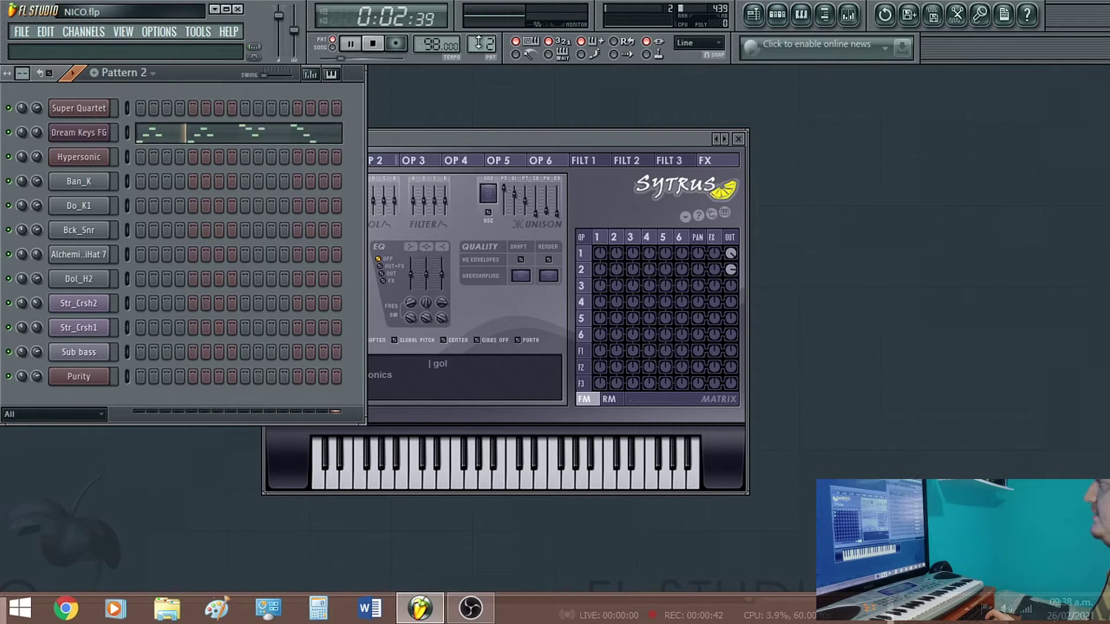
# Show the playlist in song mode and play the arrangement from bar 21 and from bar 29
pyautogui.click(751, 13)
pyautogui.press('space')
pyautogui.click(332, 48)
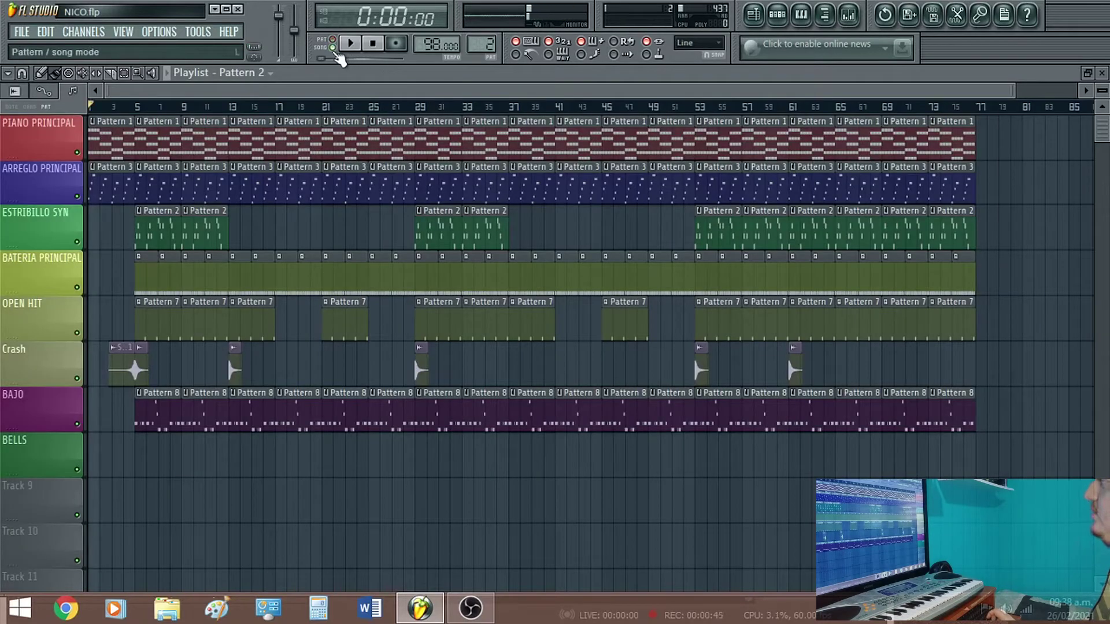
pyautogui.click(335, 107)
pyautogui.press('space')
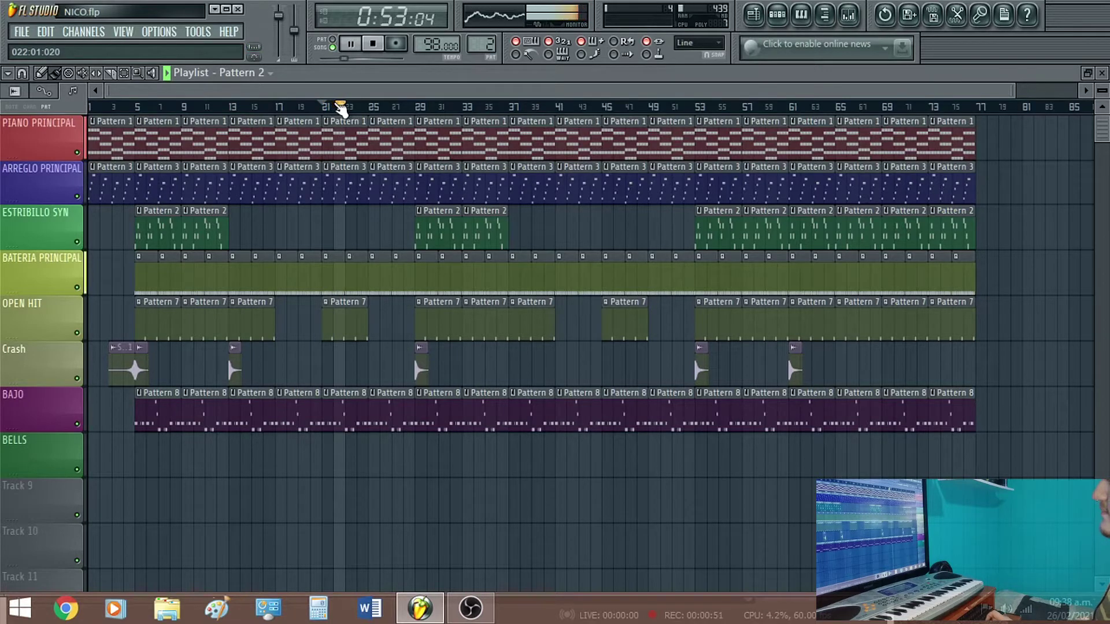
pyautogui.click(419, 107)
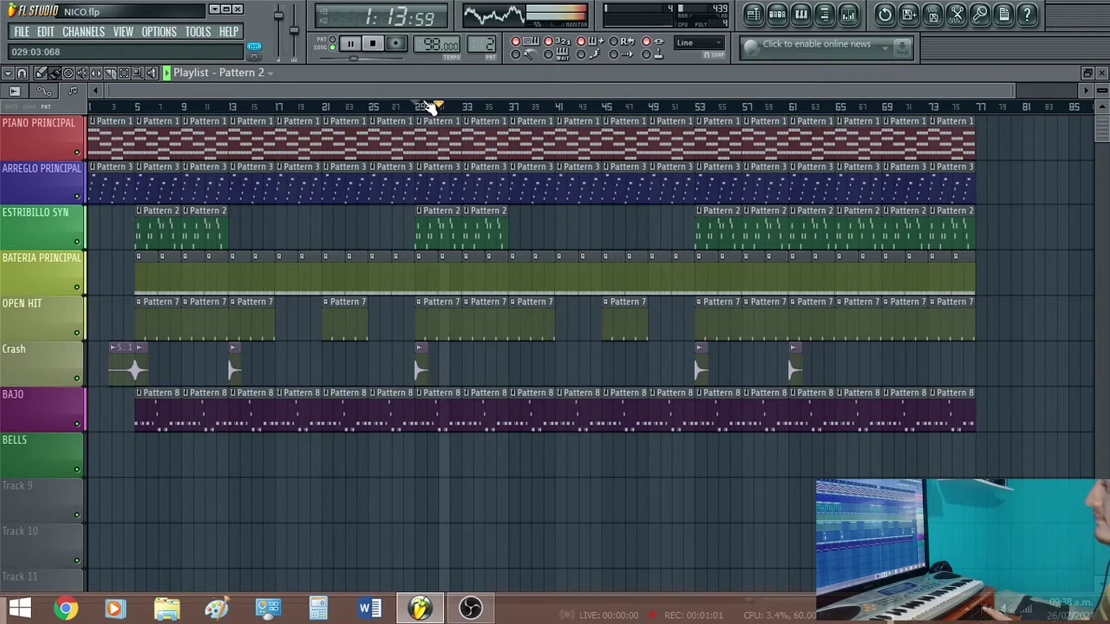
pyautogui.press('space')
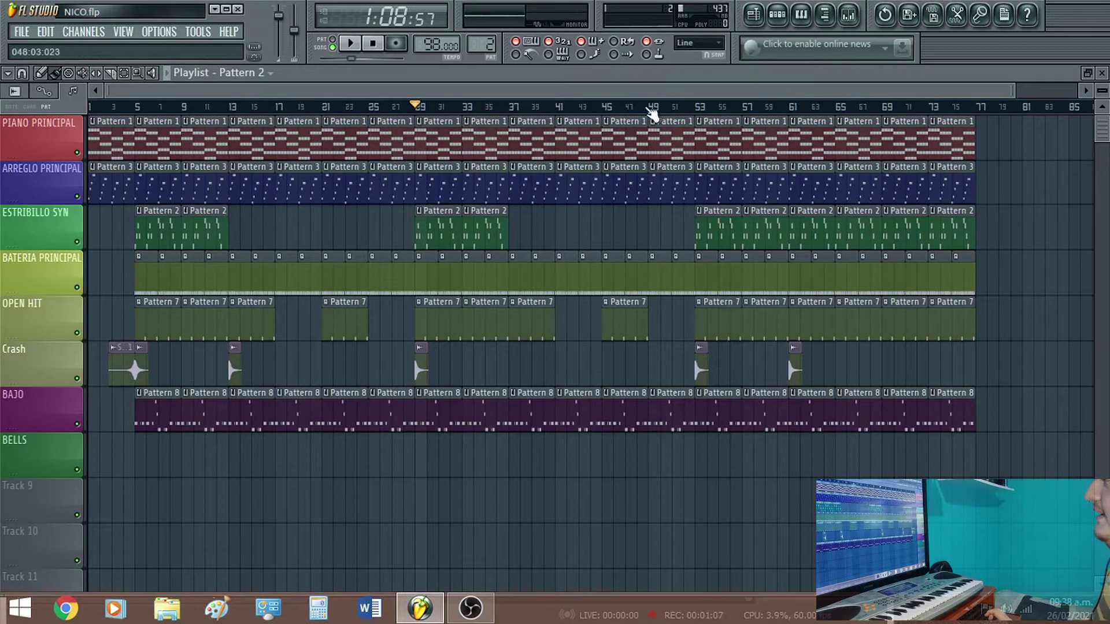
pyautogui.moveTo(519, 112); pyautogui.dragTo(680, 112)
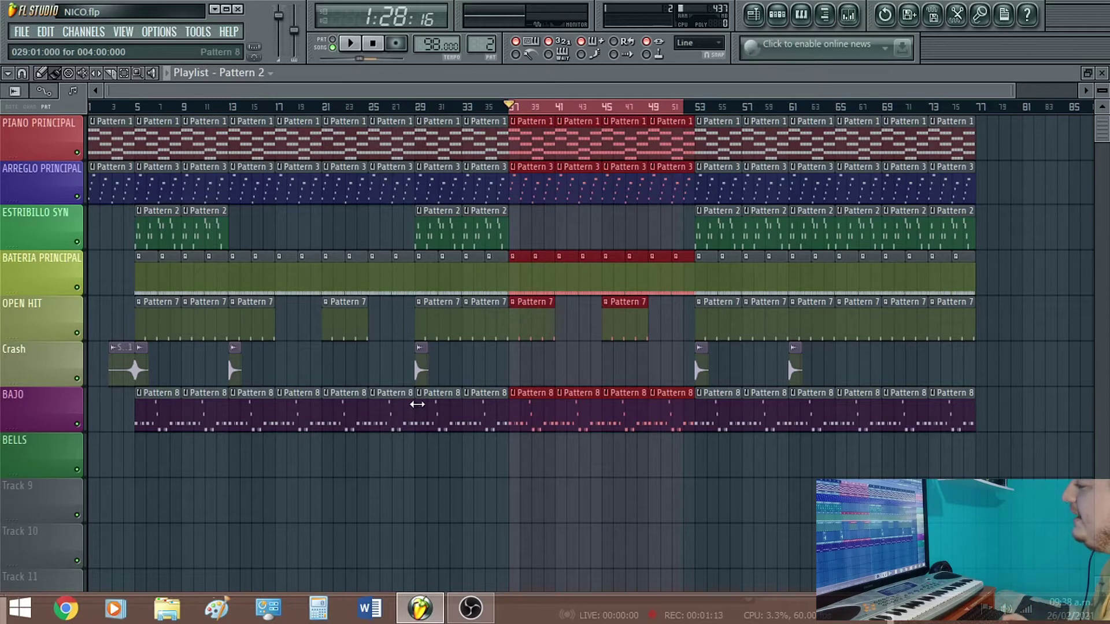
pyautogui.click(264, 108)
pyautogui.click(212, 107)
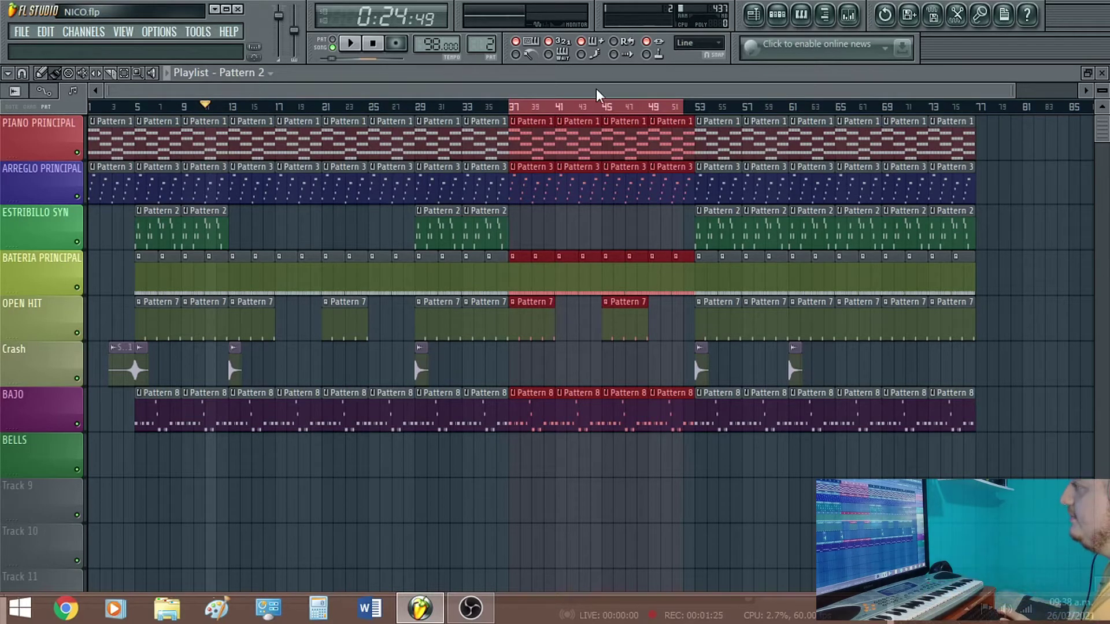
pyautogui.rightClick(600, 108)
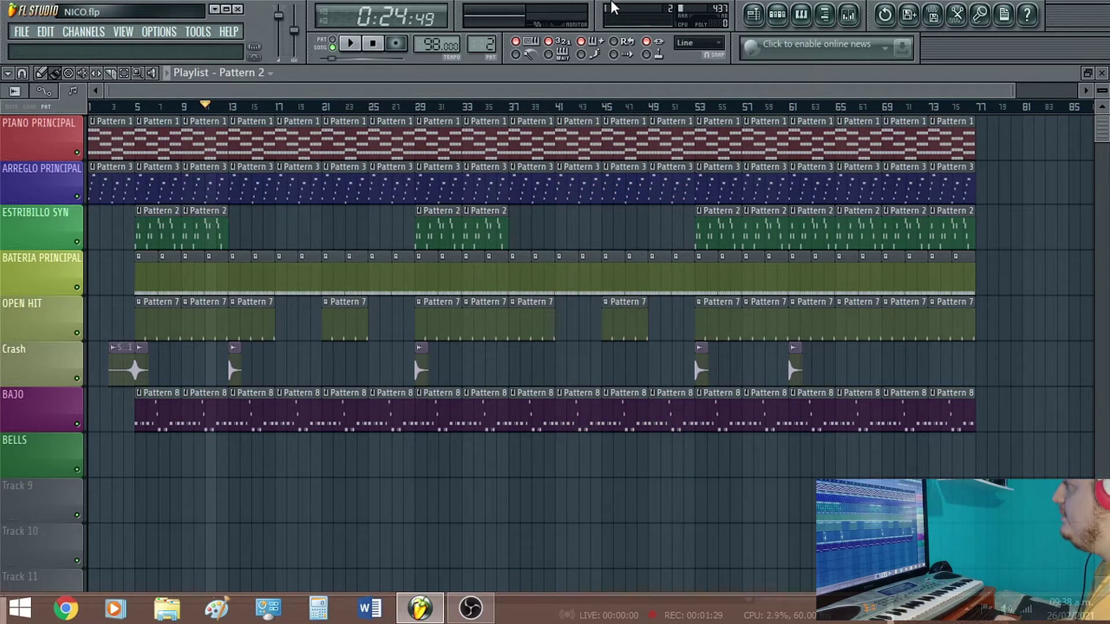
# Examine the Super Quartet instrument of Pattern 1 and its four bars of chords in the piano roll
pyautogui.click(789, 17)
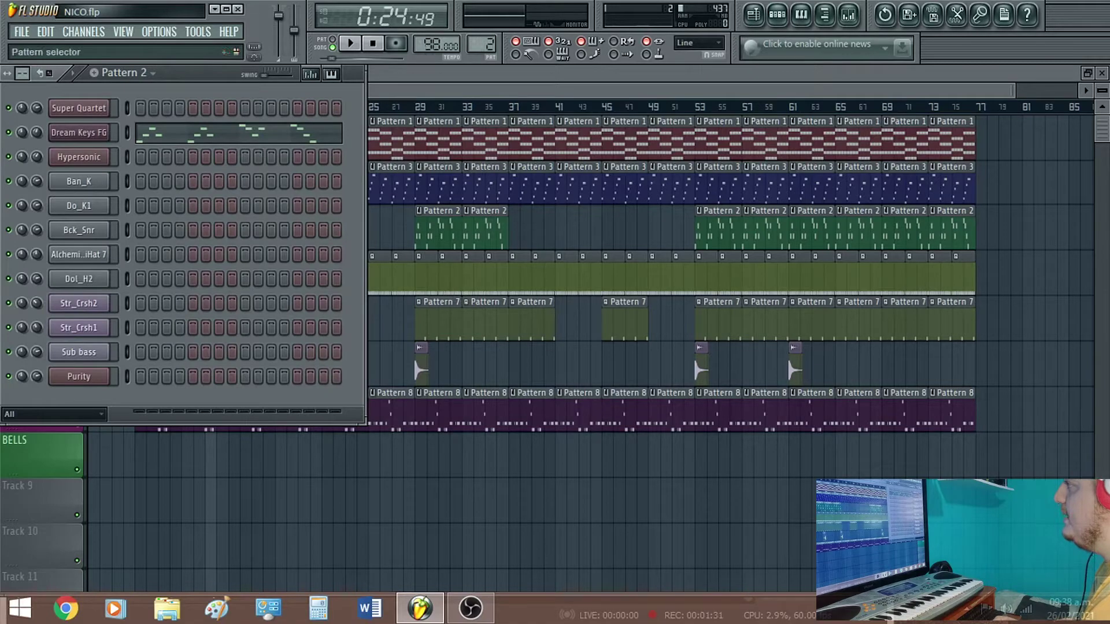
pyautogui.moveTo(482, 44); pyautogui.dragTo(482, 52)
pyautogui.click(78, 108)
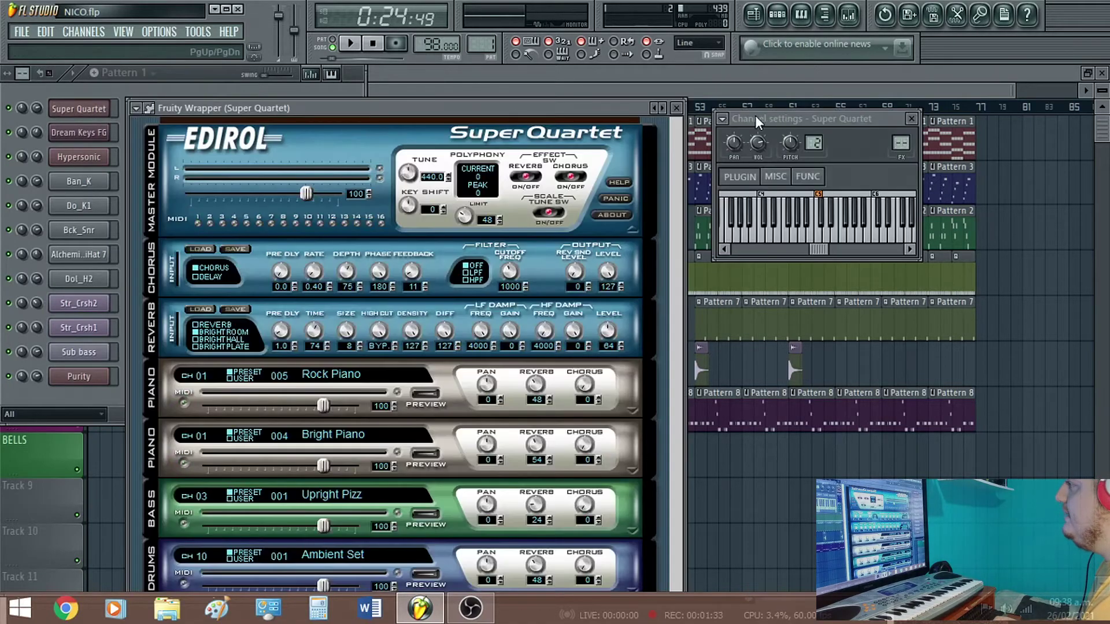
pyautogui.click(676, 108)
pyautogui.click(272, 111)
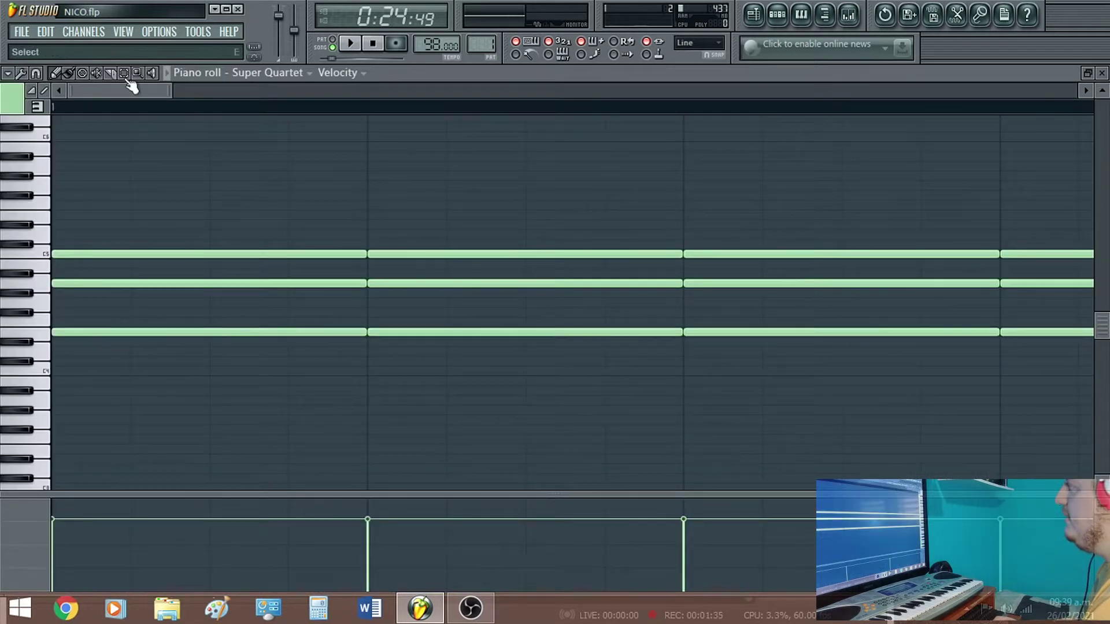
pyautogui.moveTo(169, 91); pyautogui.dragTo(663, 92)
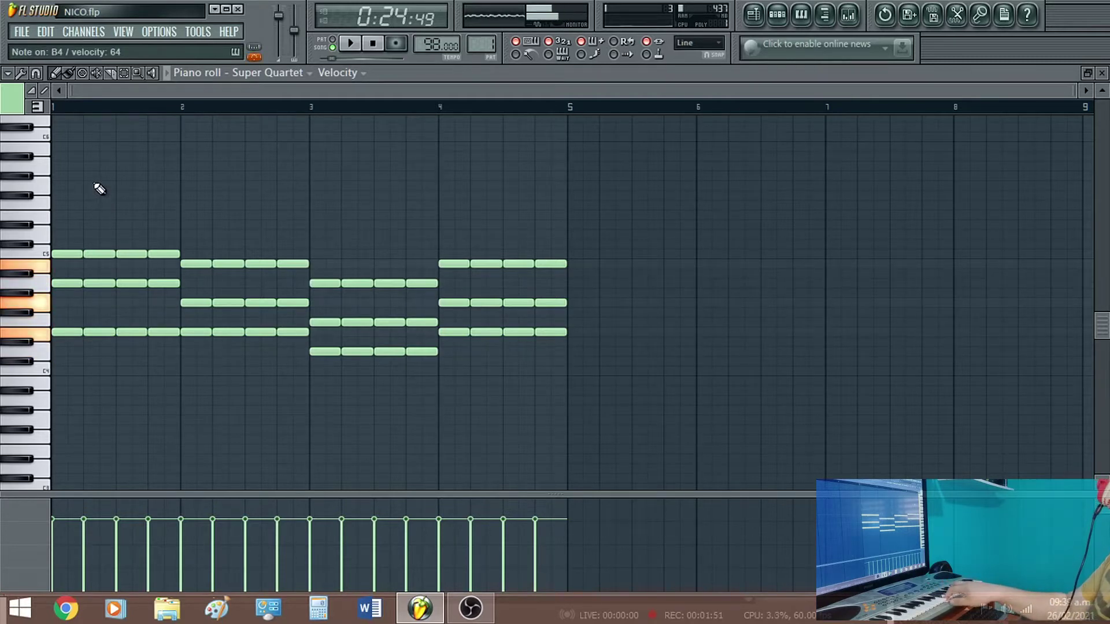
pyautogui.click(1103, 73)
# Copy the Super Quartet chord notes from Pattern 1 and paste them into the Purity channel of empty Pattern 12
pyautogui.rightClick(84, 110)
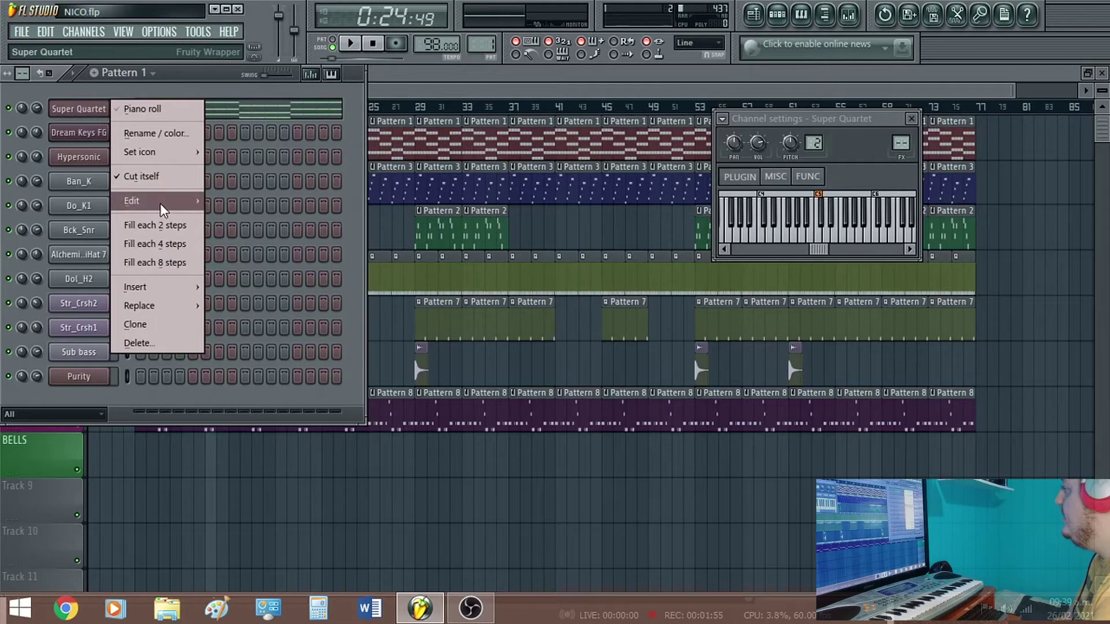
pyautogui.moveTo(161, 203)
pyautogui.click(221, 218)
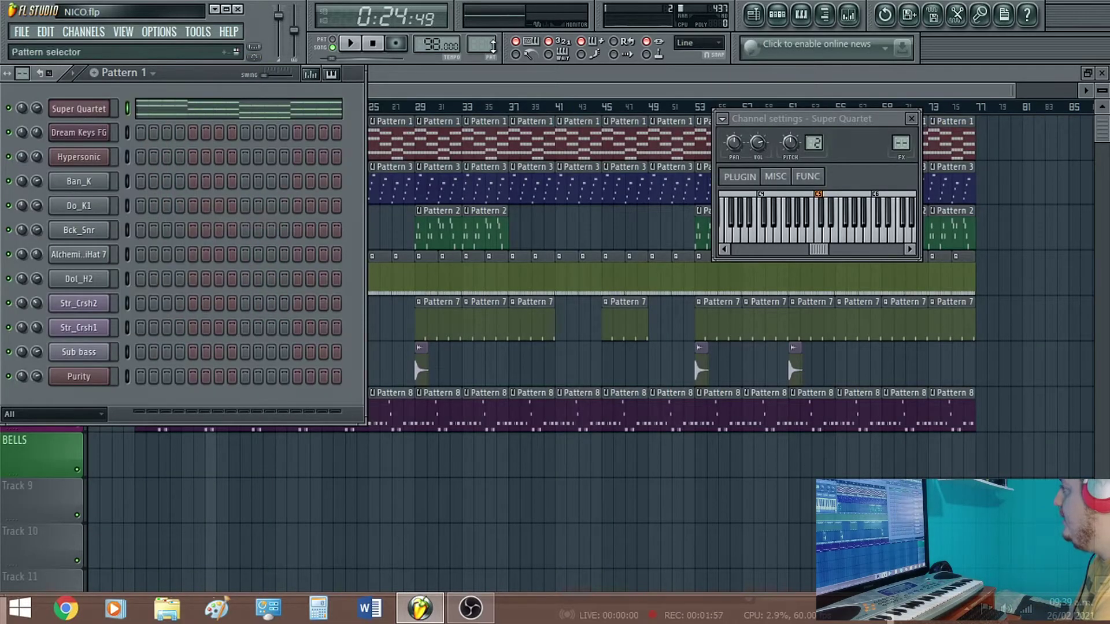
pyautogui.moveTo(481, 44); pyautogui.dragTo(480, 19)
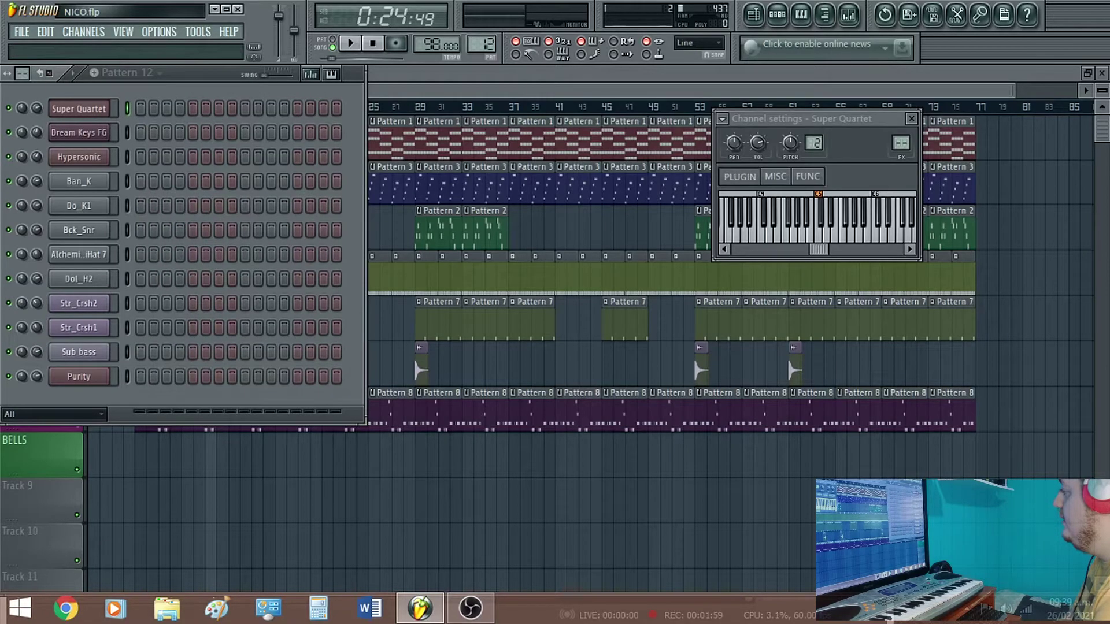
pyautogui.rightClick(71, 384)
pyautogui.moveTo(158, 429)
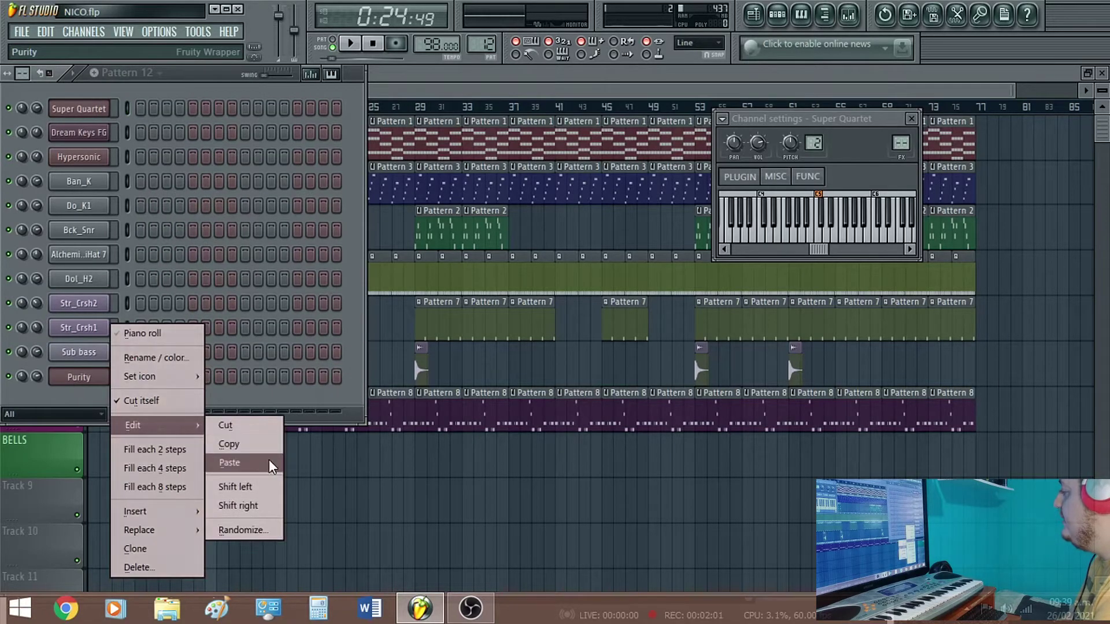
pyautogui.click(269, 461)
# Inspect the sound layers loaded in the Purity instrument and play Pattern 12 in pattern mode
pyautogui.click(86, 382)
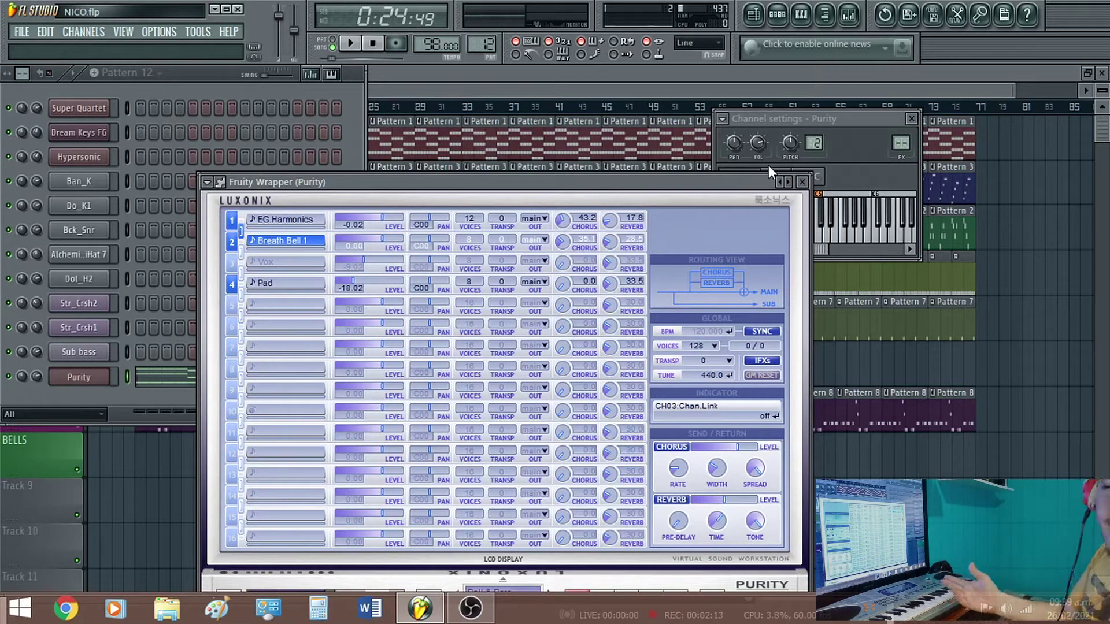
pyautogui.click(802, 182)
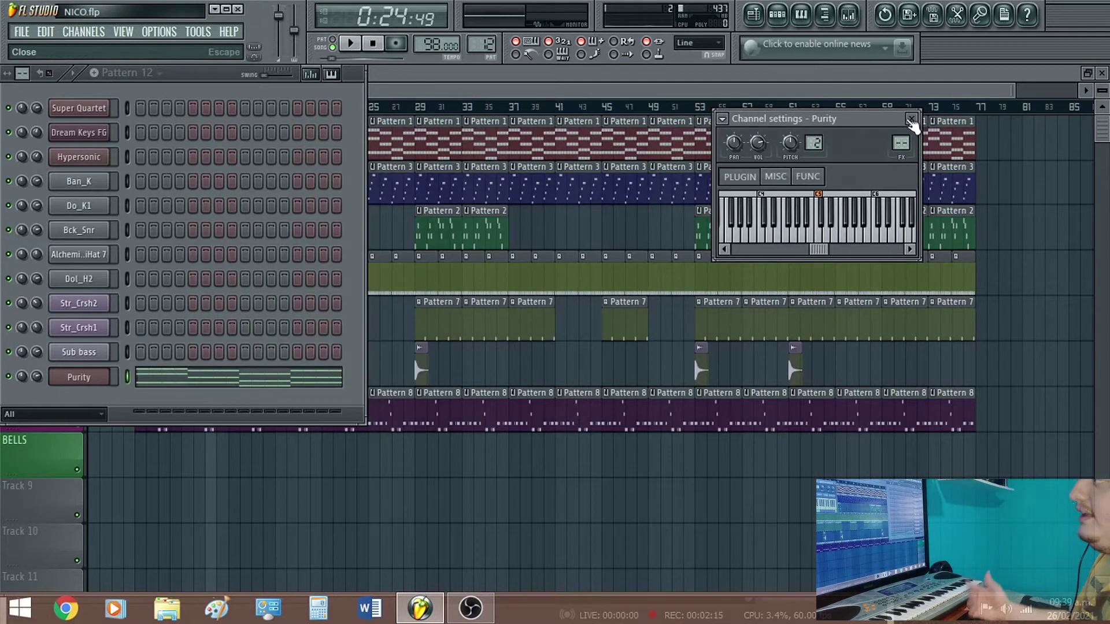
pyautogui.click(911, 120)
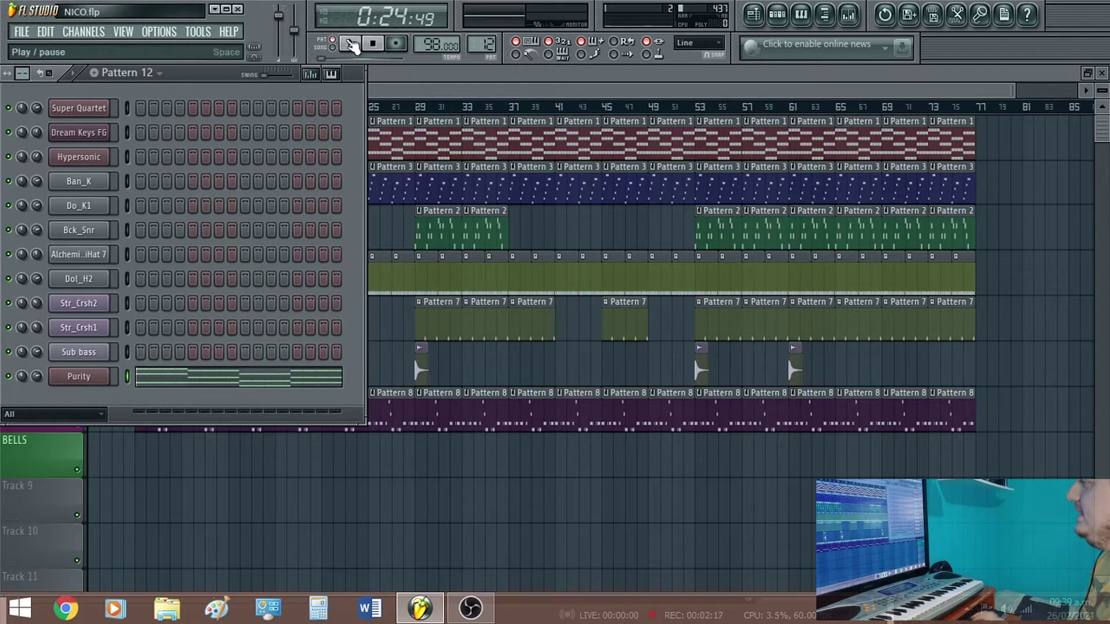
pyautogui.click(351, 46)
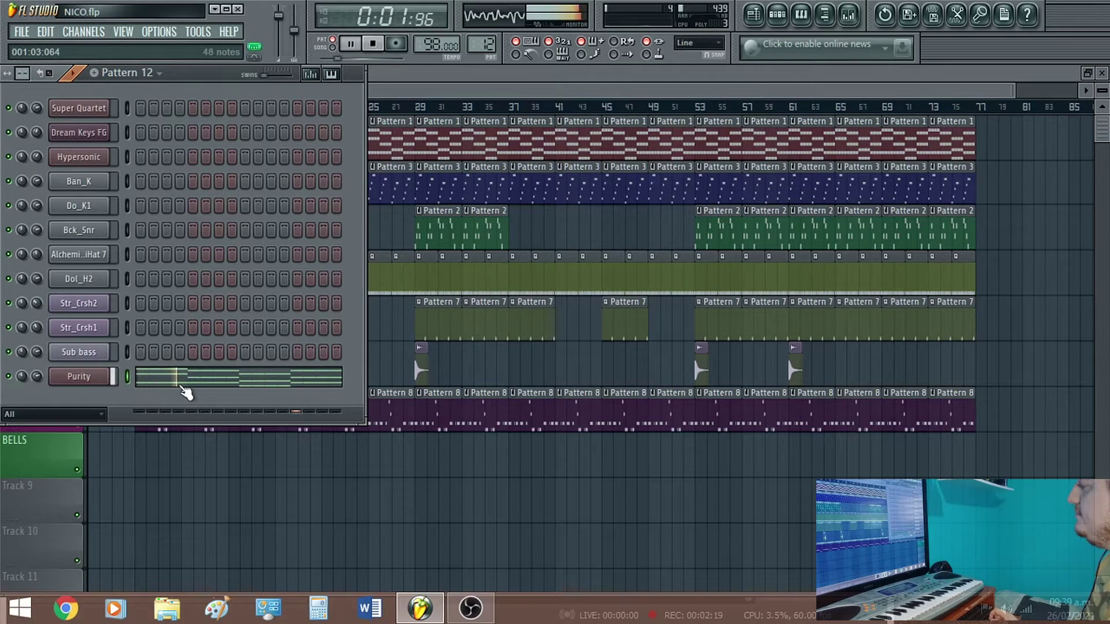
# Delete the highest note of every chord in Purity's piano roll and play the remaining two-note chords
pyautogui.click(210, 385)
pyautogui.press('space')
pyautogui.moveTo(173, 90); pyautogui.dragTo(946, 93)
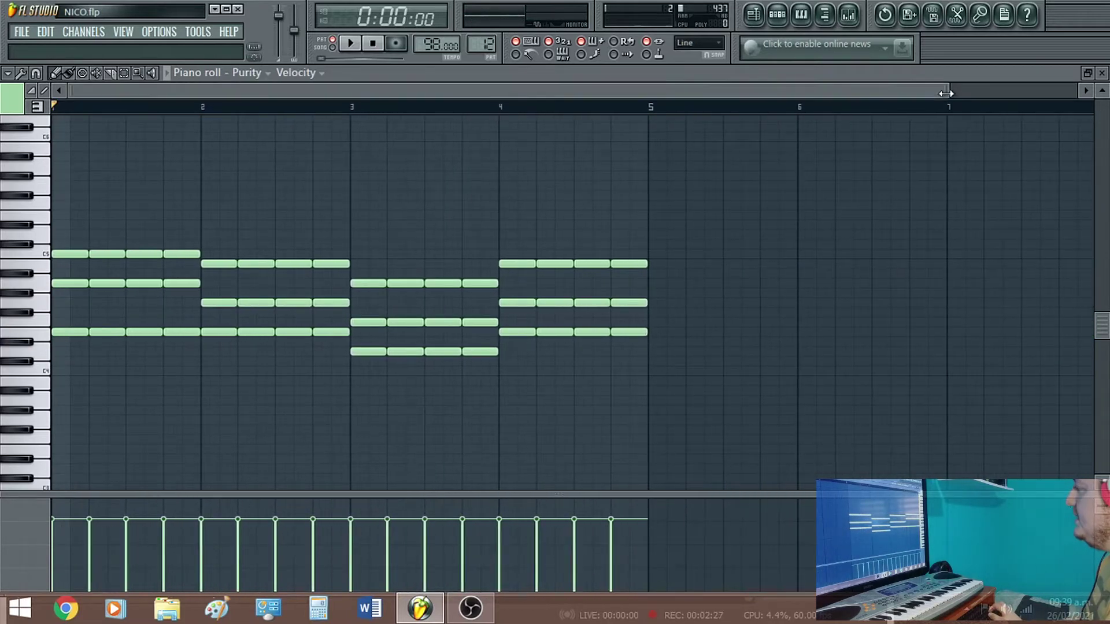
pyautogui.moveTo(802, 173); pyautogui.dragTo(56, 286)
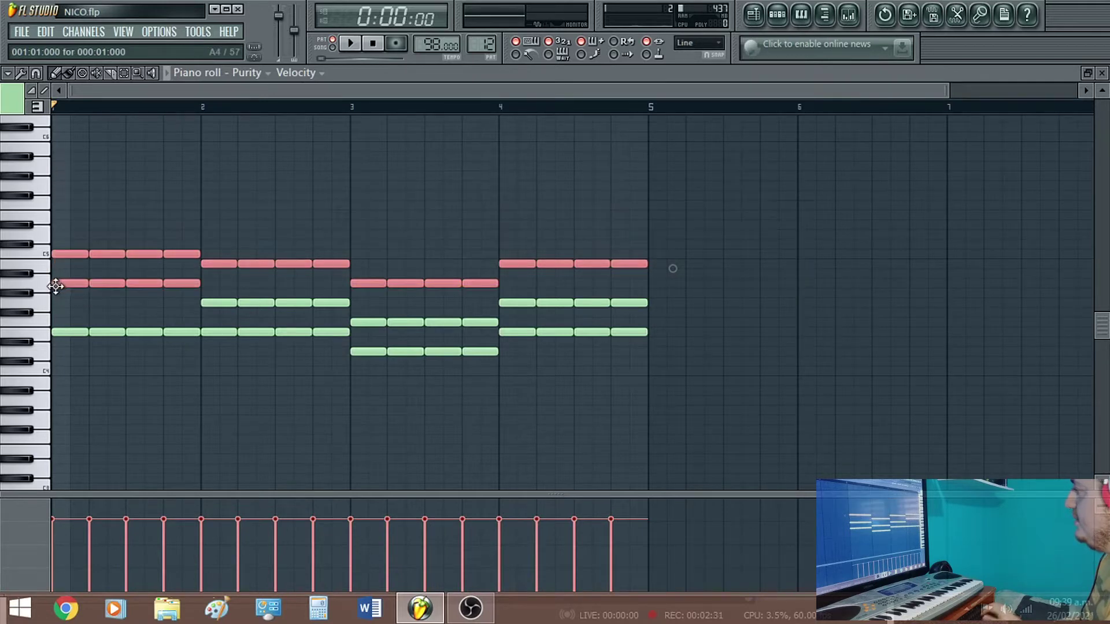
pyautogui.click(642, 206)
pyautogui.rightClick(636, 204)
pyautogui.moveTo(649, 212); pyautogui.dragTo(218, 293)
pyautogui.press('Delete')
pyautogui.moveTo(218, 211); pyautogui.dragTo(64, 259)
pyautogui.press('Delete')
pyautogui.press('space')
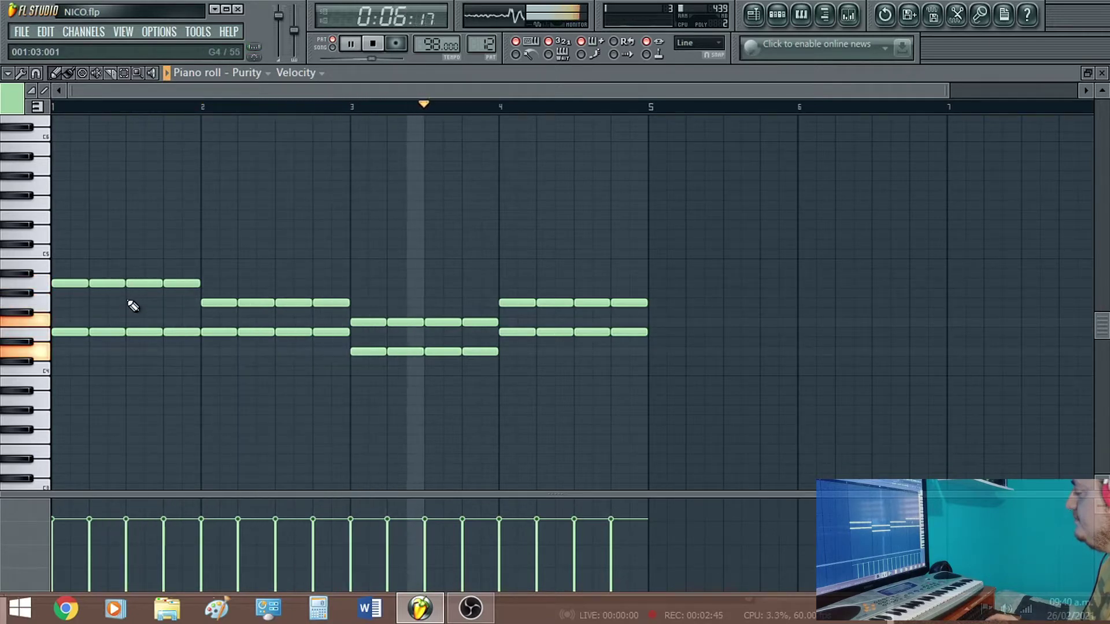
pyautogui.press('space')
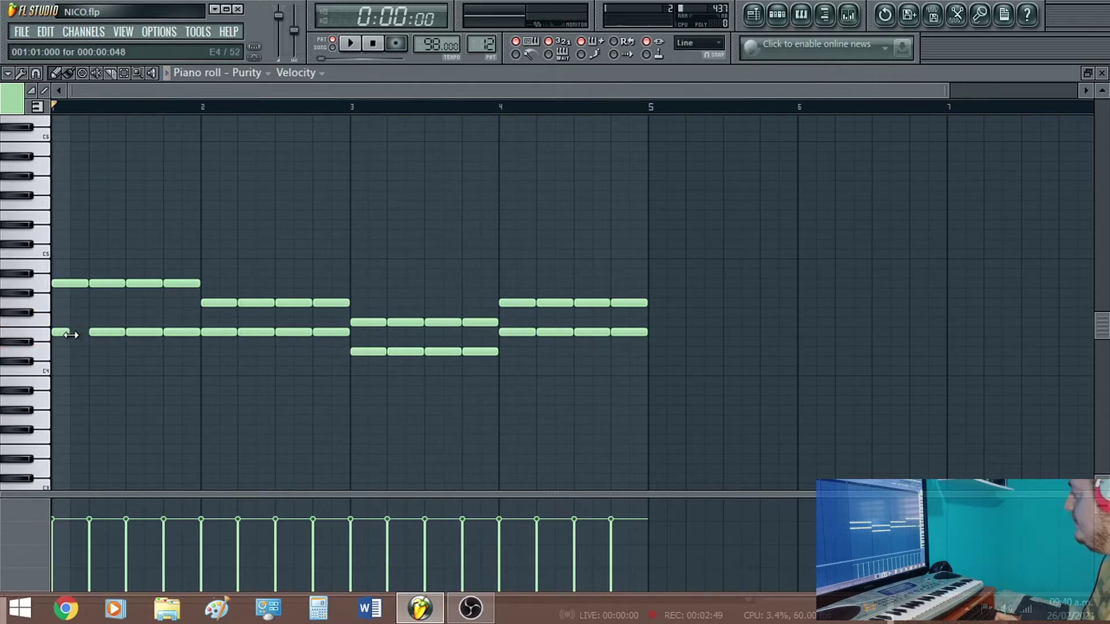
# Shorten every lower note in the four bars of Purity's piano roll to half its length (000:00:048)
pyautogui.moveTo(111, 333); pyautogui.dragTo(107, 334)
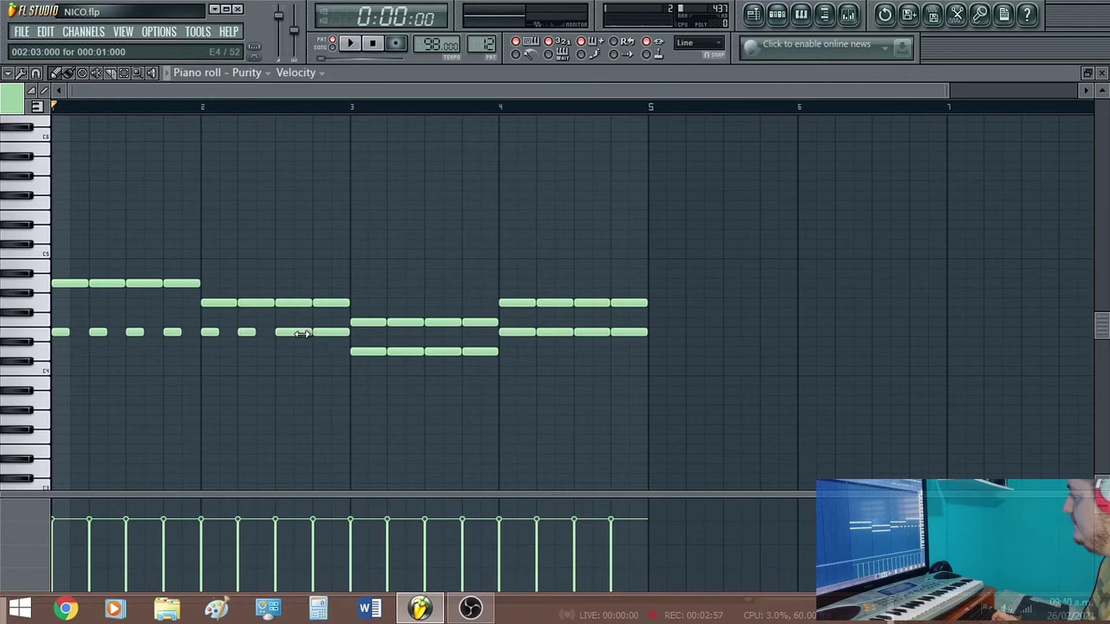
pyautogui.moveTo(343, 331); pyautogui.dragTo(331, 331)
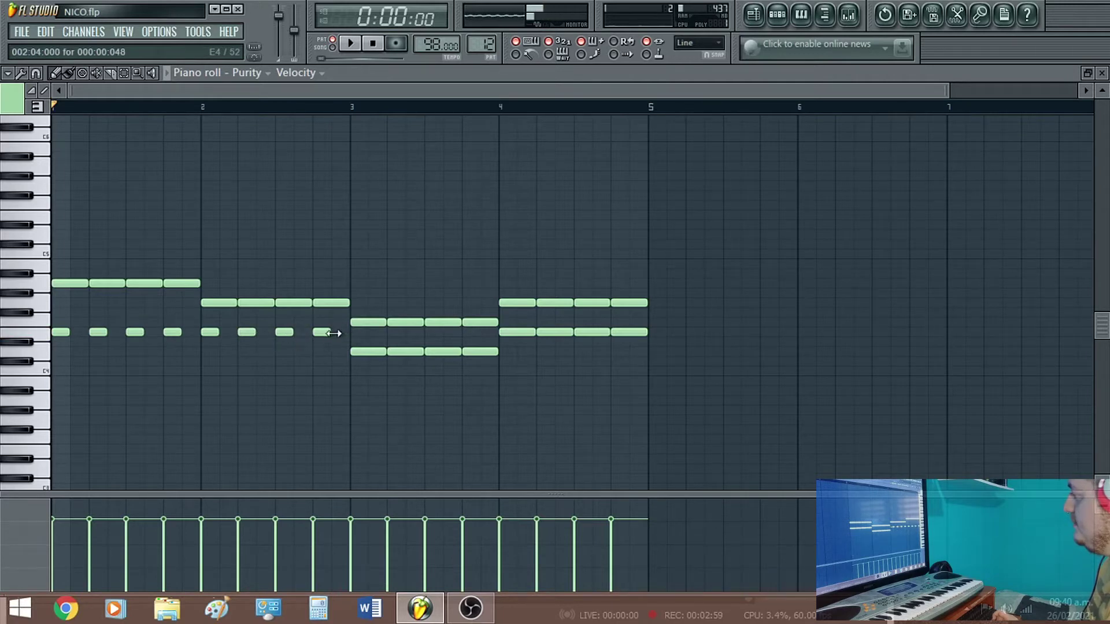
pyautogui.moveTo(481, 376); pyautogui.dragTo(388, 352)
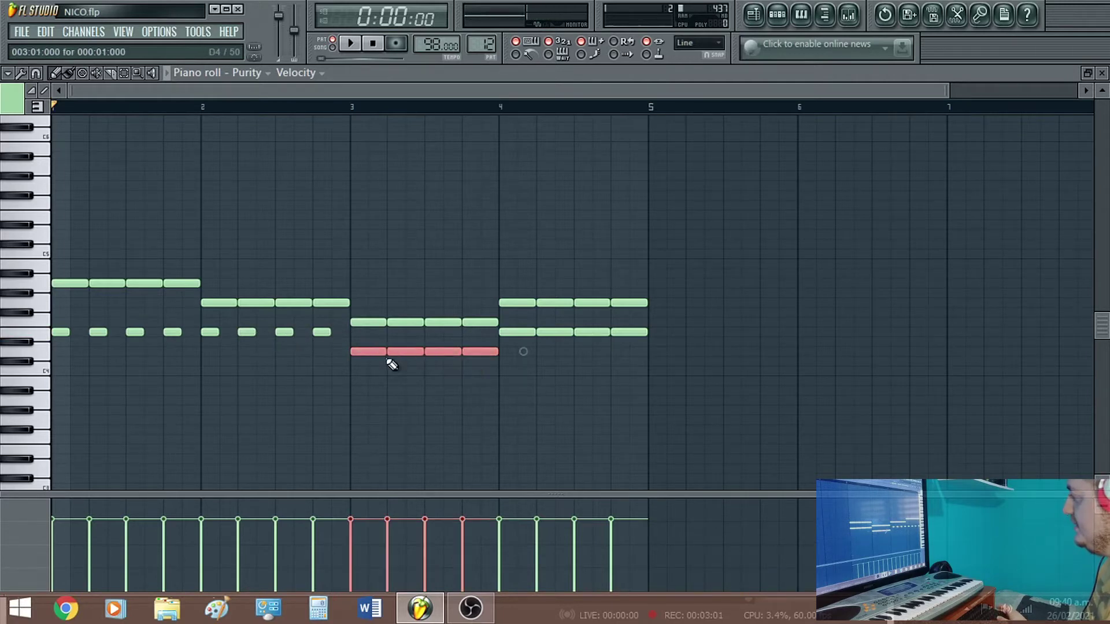
pyautogui.click(501, 372)
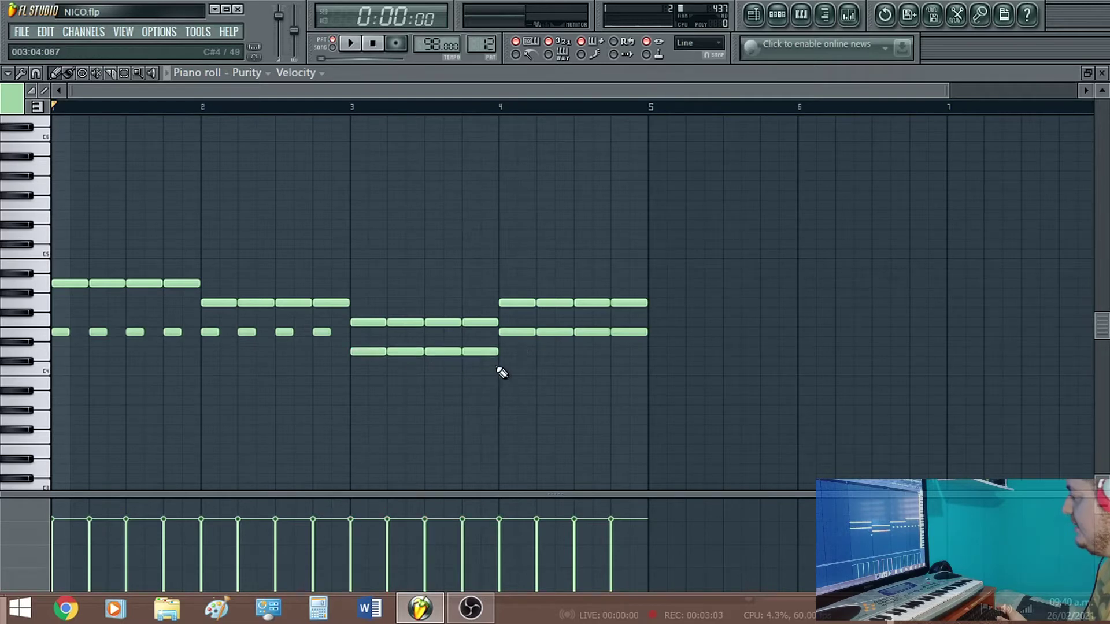
pyautogui.moveTo(457, 354); pyautogui.dragTo(444, 354)
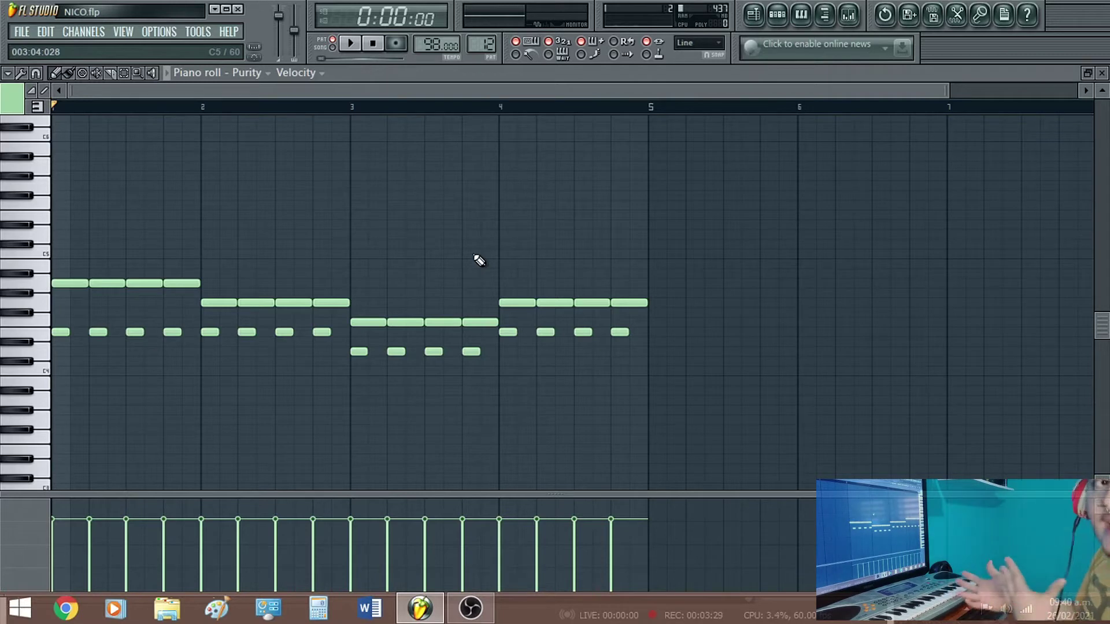
# Thin bars 1 and 2 of Purity's upper line, deleting selected notes and putting bar 1's final note, half length, half a beat later
pyautogui.rightClick(71, 286)
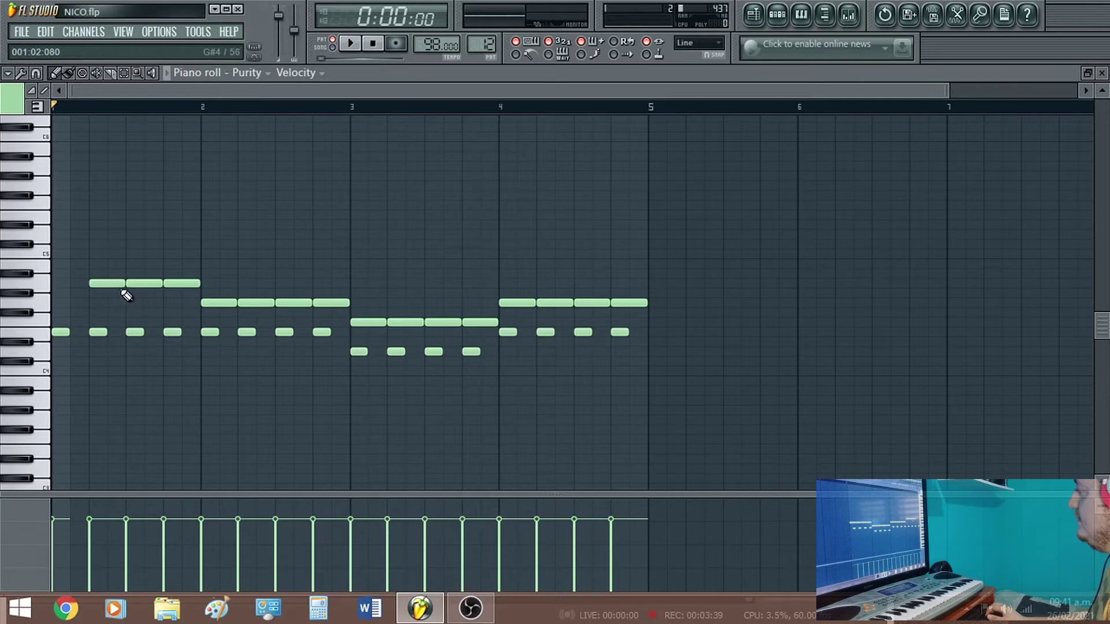
pyautogui.press('space')
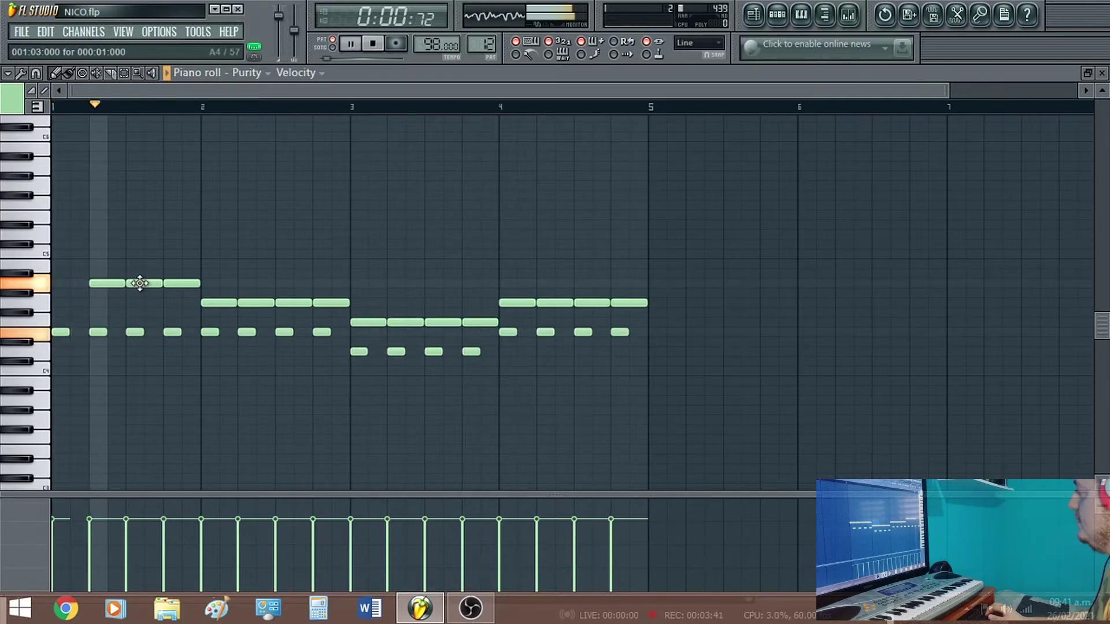
pyautogui.rightClick(145, 283)
pyautogui.rightClick(240, 304)
pyautogui.press('space')
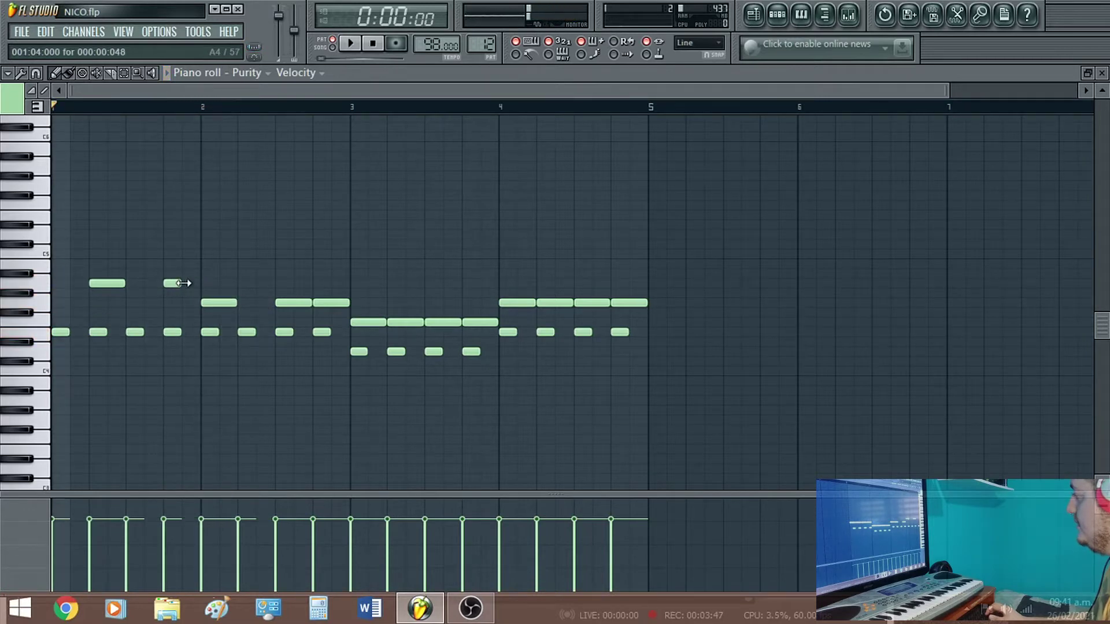
pyautogui.moveTo(168, 283); pyautogui.dragTo(186, 283)
pyautogui.press('space')
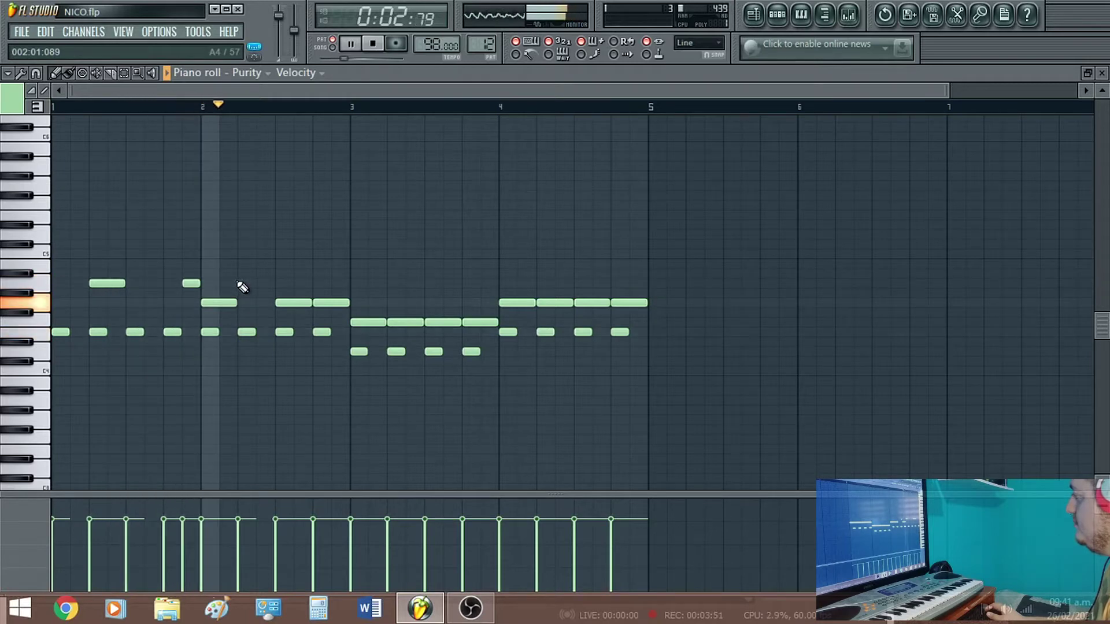
pyautogui.press('space')
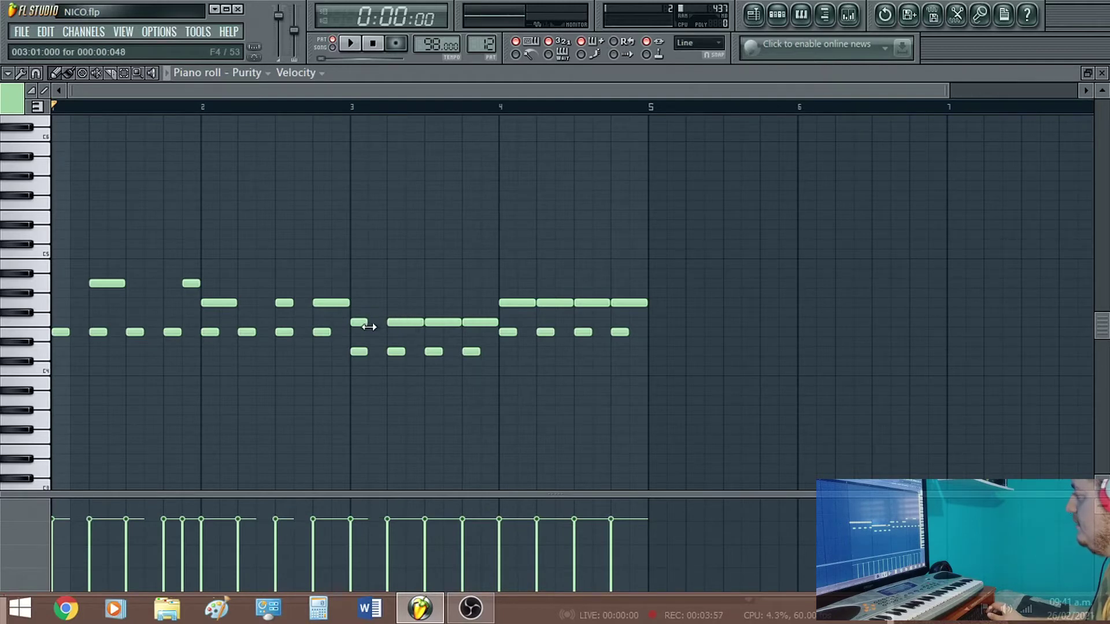
# Delete the second and third upper notes in bars 3 and 4, and trim the last upper notes of bars 2 and 4 to off-beat half-length notes
pyautogui.press('space')
pyautogui.rightClick(584, 304)
pyautogui.rightClick(572, 304)
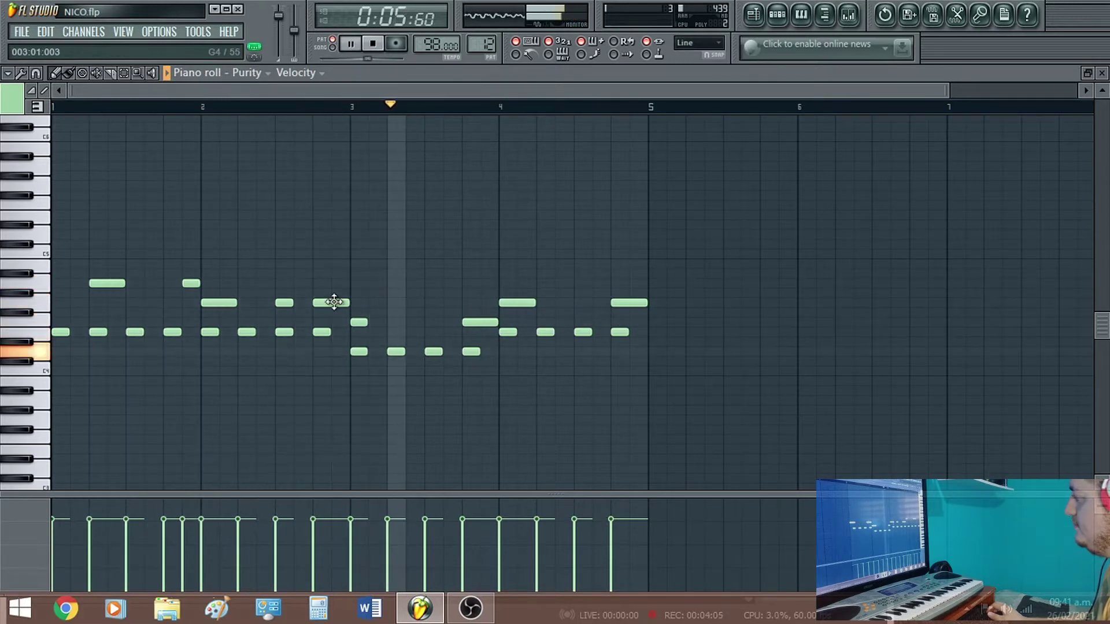
pyautogui.moveTo(348, 303); pyautogui.dragTo(338, 305)
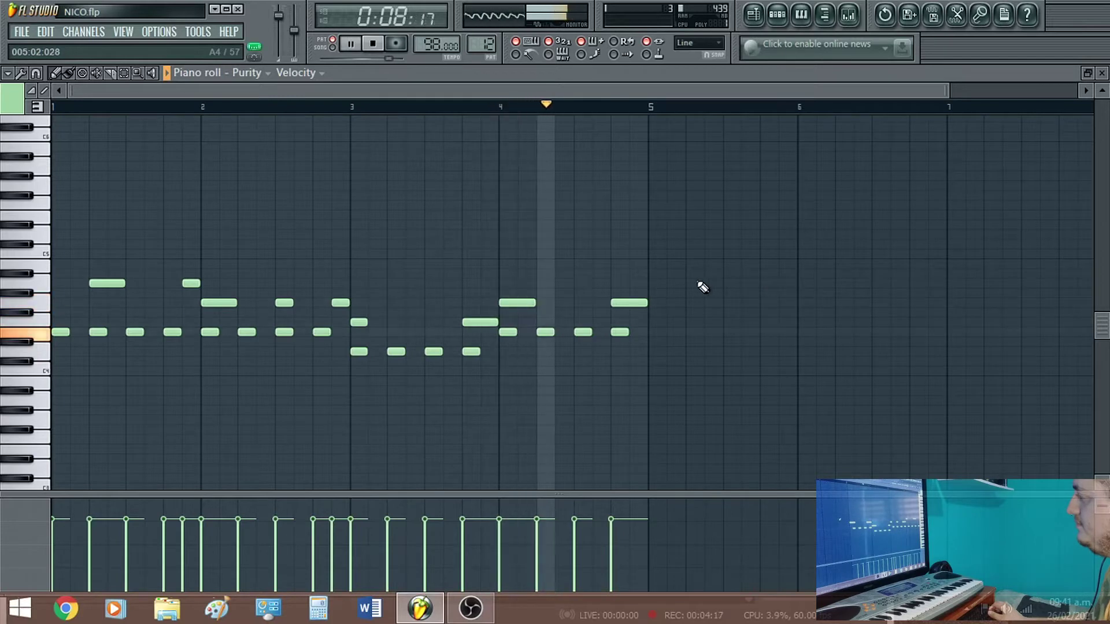
pyautogui.moveTo(646, 306); pyautogui.dragTo(635, 303)
pyautogui.press('space')
# Transpose all of Pattern 12's Purity notes up one octave and play the pattern
pyautogui.moveTo(688, 268); pyautogui.dragTo(52, 224)
pyautogui.press('space')
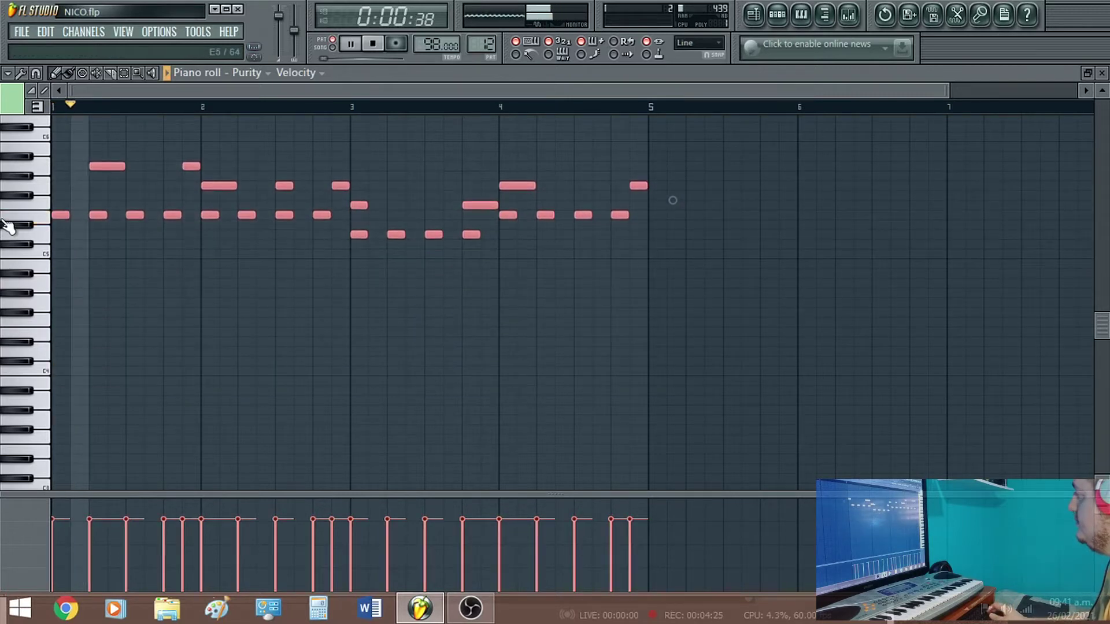
pyautogui.scroll(4, 133, 200)
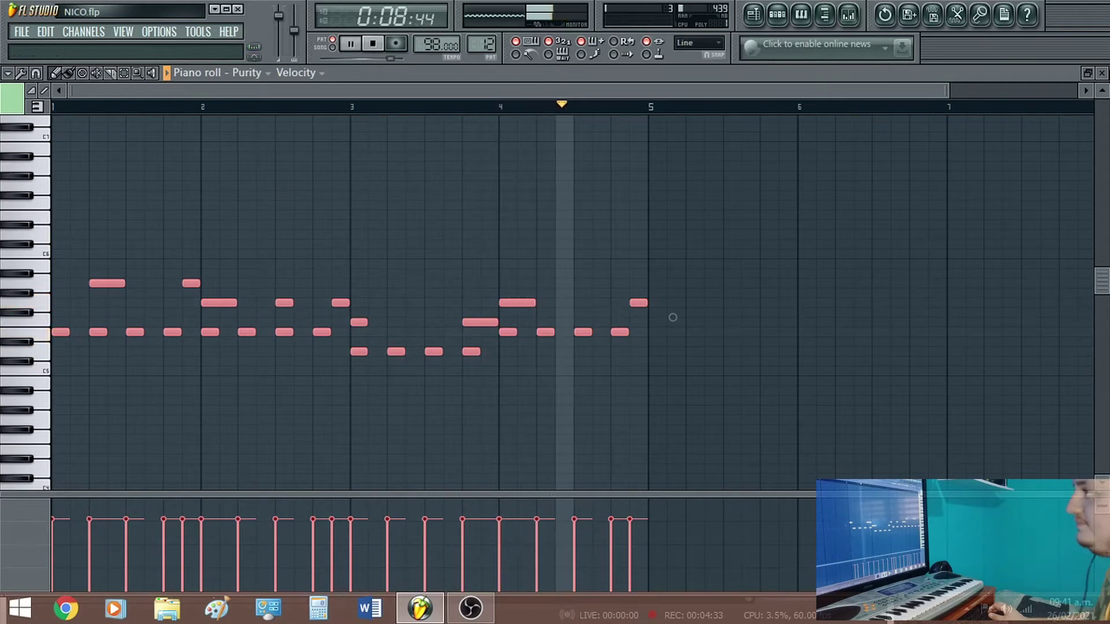
# Place a Pattern 12 clip on the playlist's BELLS track, starting at bar 17
pyautogui.click(1104, 73)
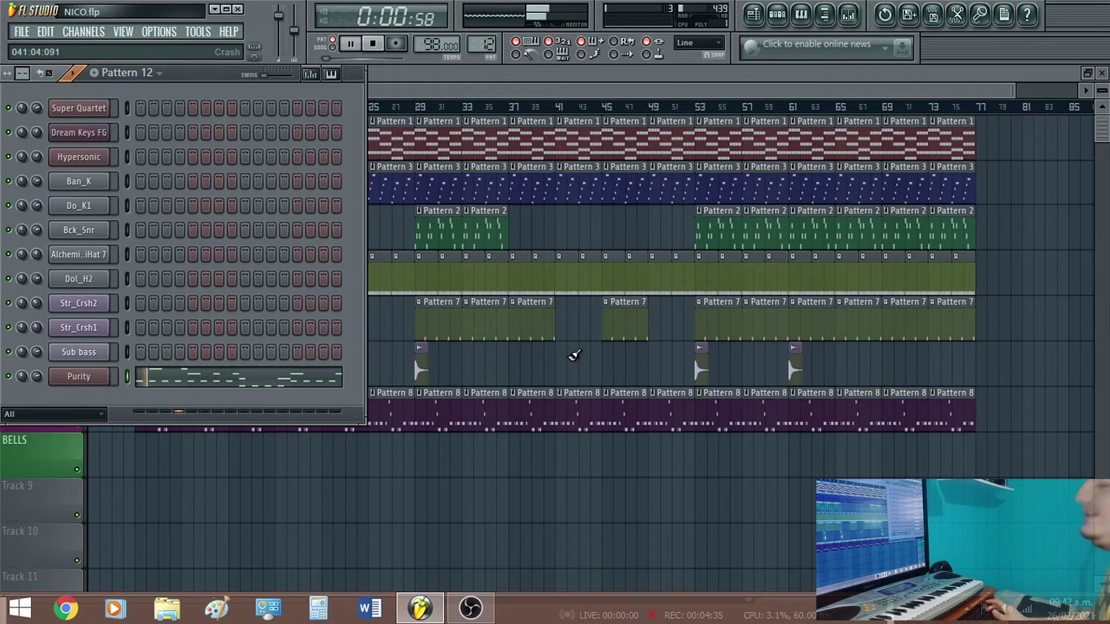
pyautogui.press('space')
pyautogui.click(390, 448)
pyautogui.moveTo(398, 454); pyautogui.dragTo(298, 449)
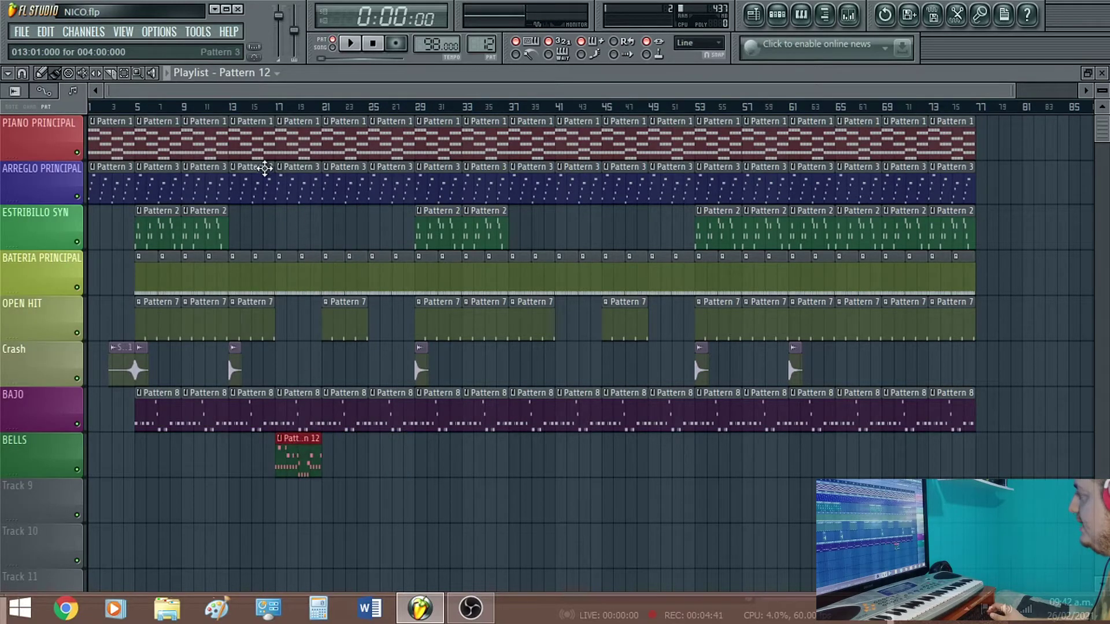
# Play the song from bar 13, and move playback to just before the BELLS clip at bar 17
pyautogui.click(234, 107)
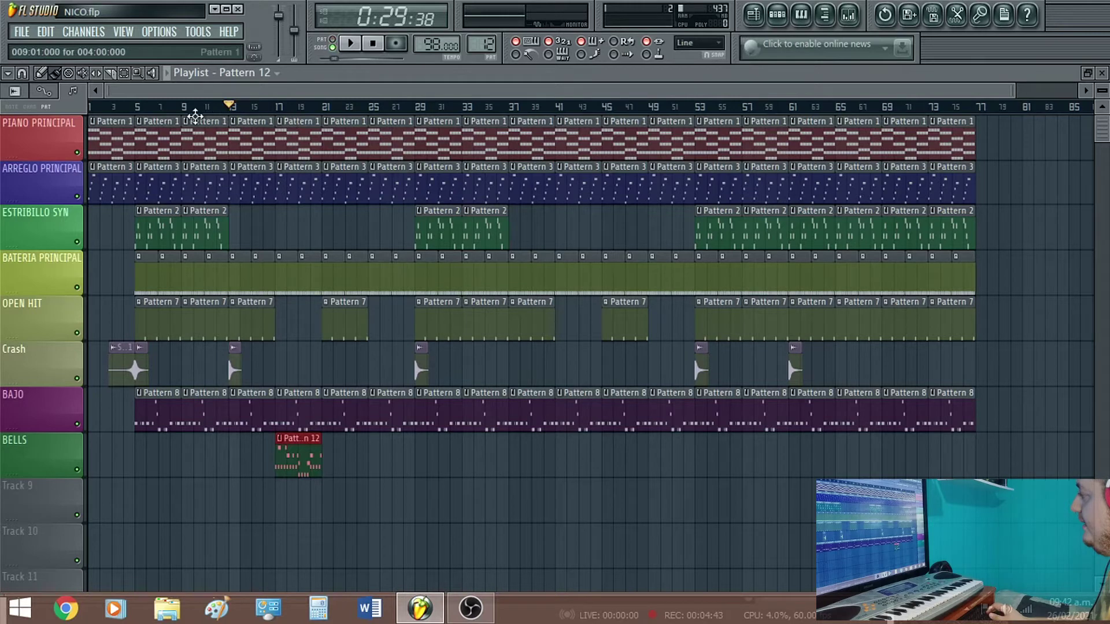
pyautogui.press('space')
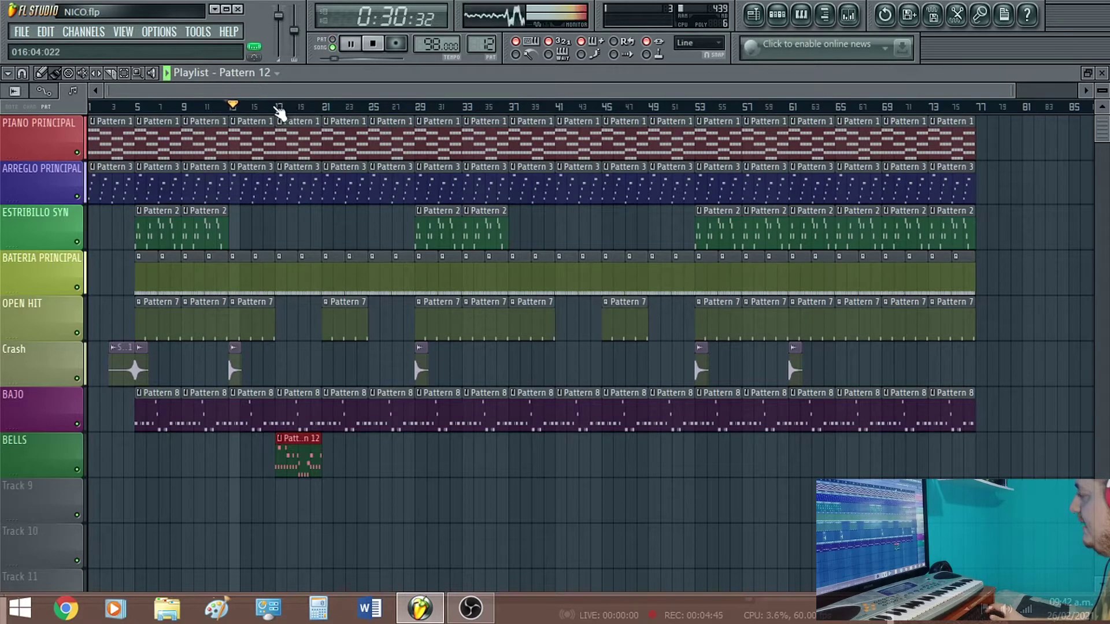
pyautogui.click(277, 109)
pyautogui.click(272, 108)
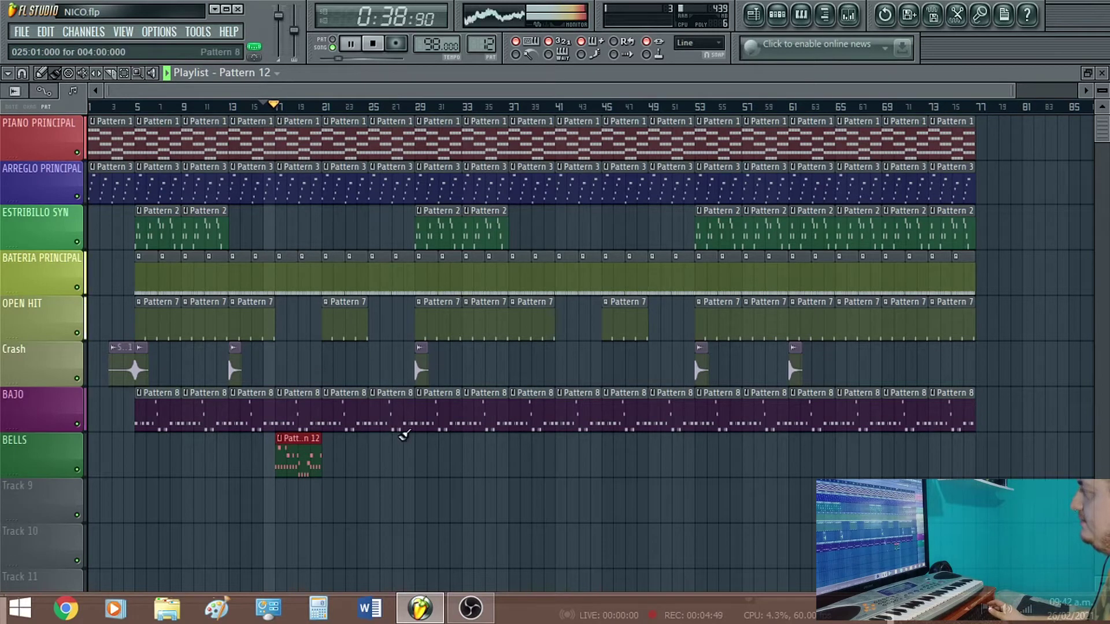
# Try a second Pattern 12 clip at bar 21 of the BELLS track during playback, and delete that clip
pyautogui.click(334, 466)
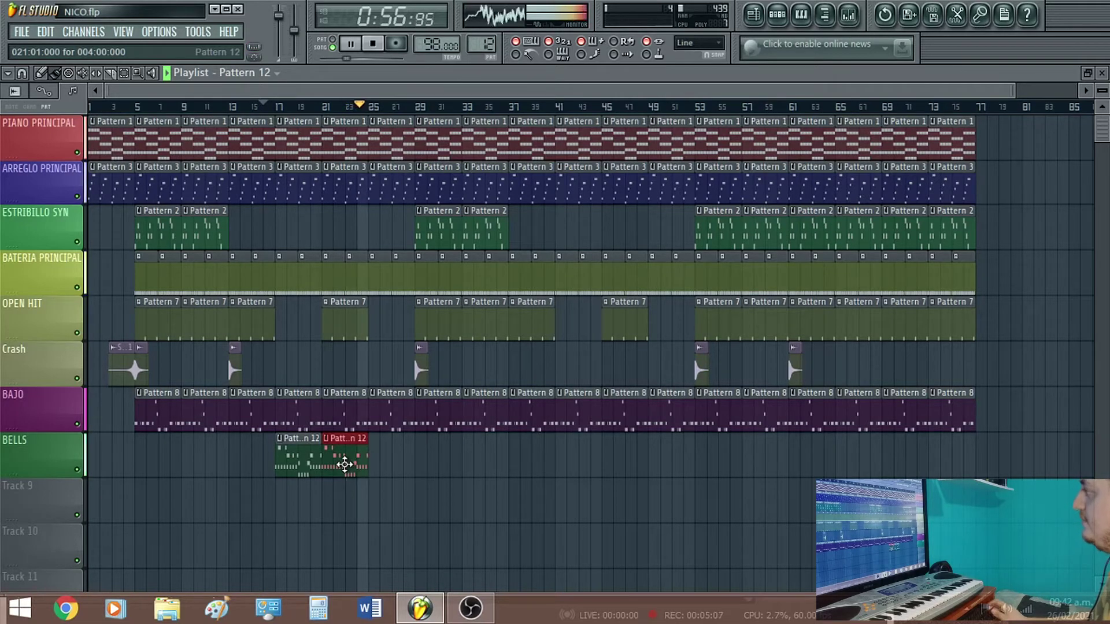
pyautogui.press('space')
pyautogui.press('Delete')
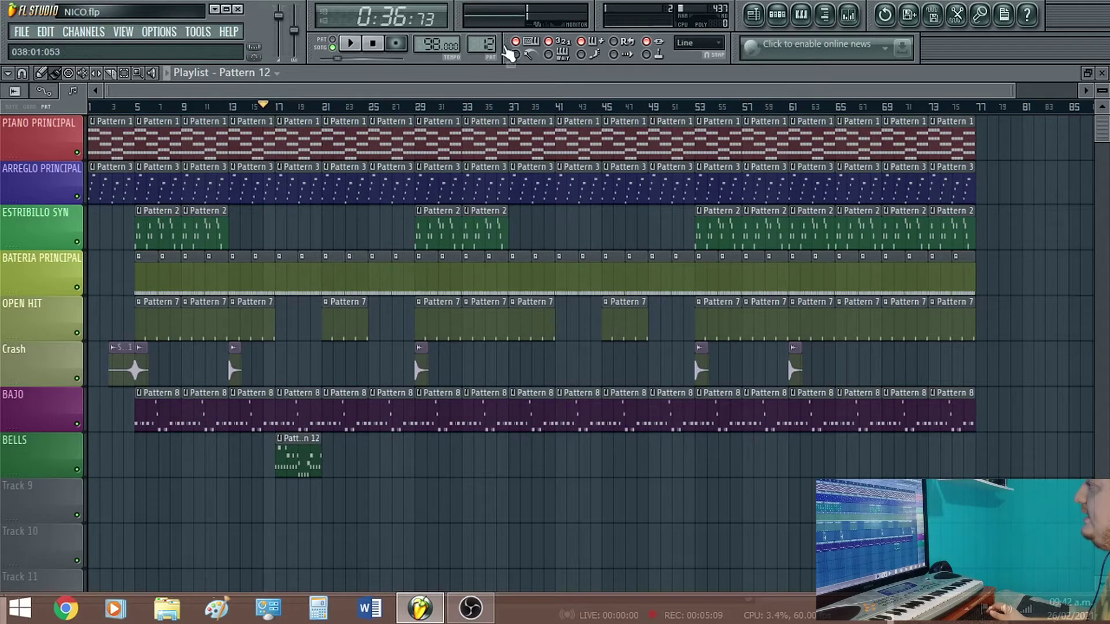
# Play Pattern 11 in pattern mode and examine all four bars of its notes in Purity's piano roll
pyautogui.press('F6')
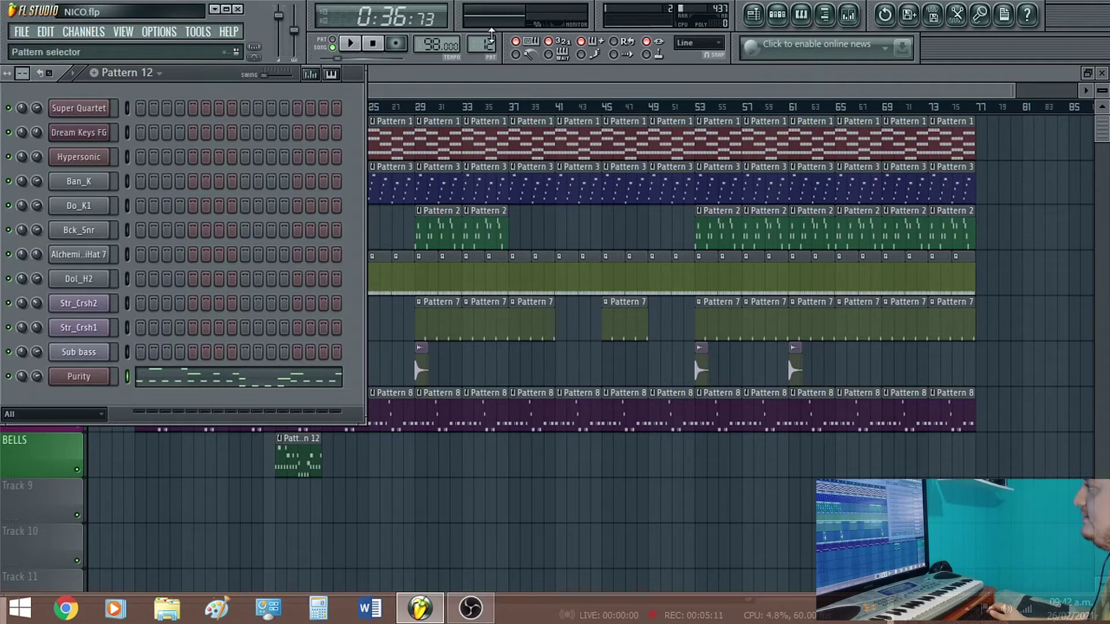
pyautogui.click(331, 44)
pyautogui.press('space')
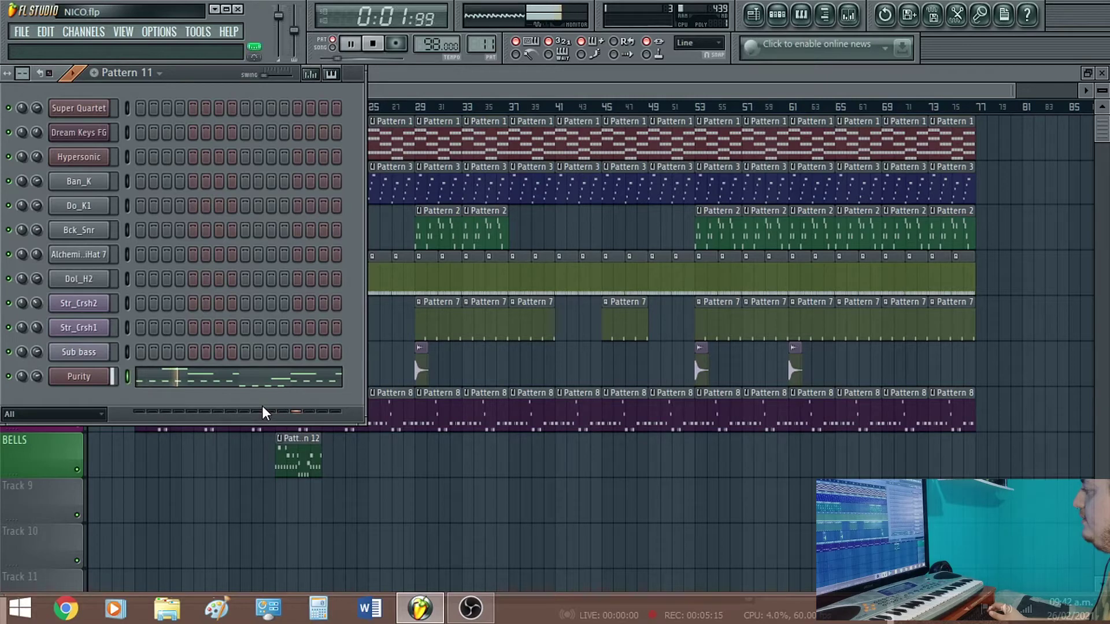
pyautogui.click(267, 386)
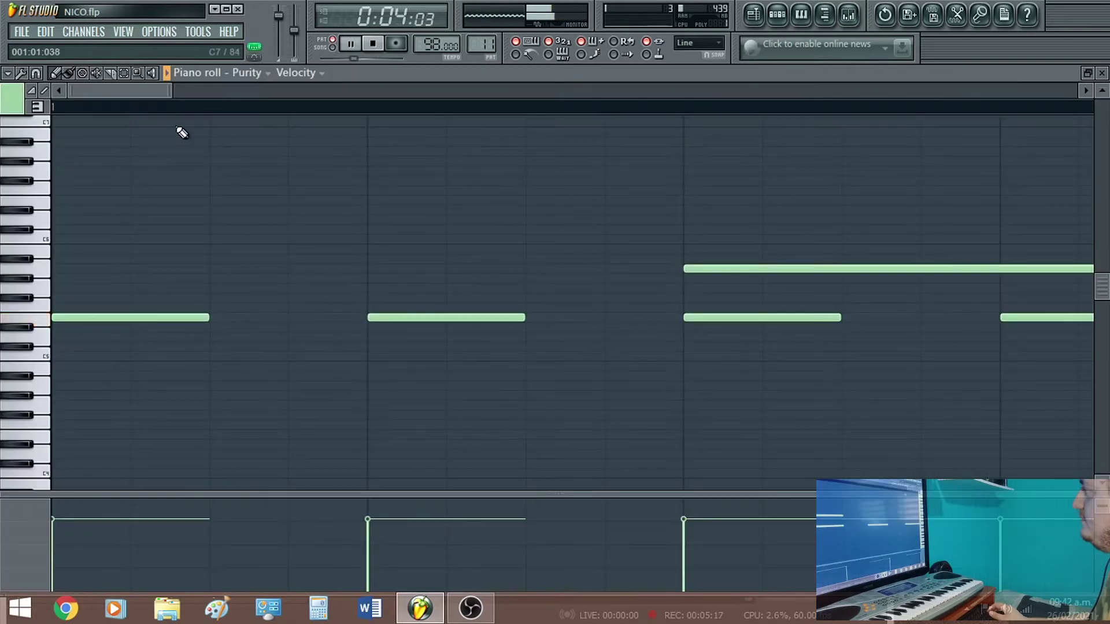
pyautogui.moveTo(171, 89); pyautogui.dragTo(928, 113)
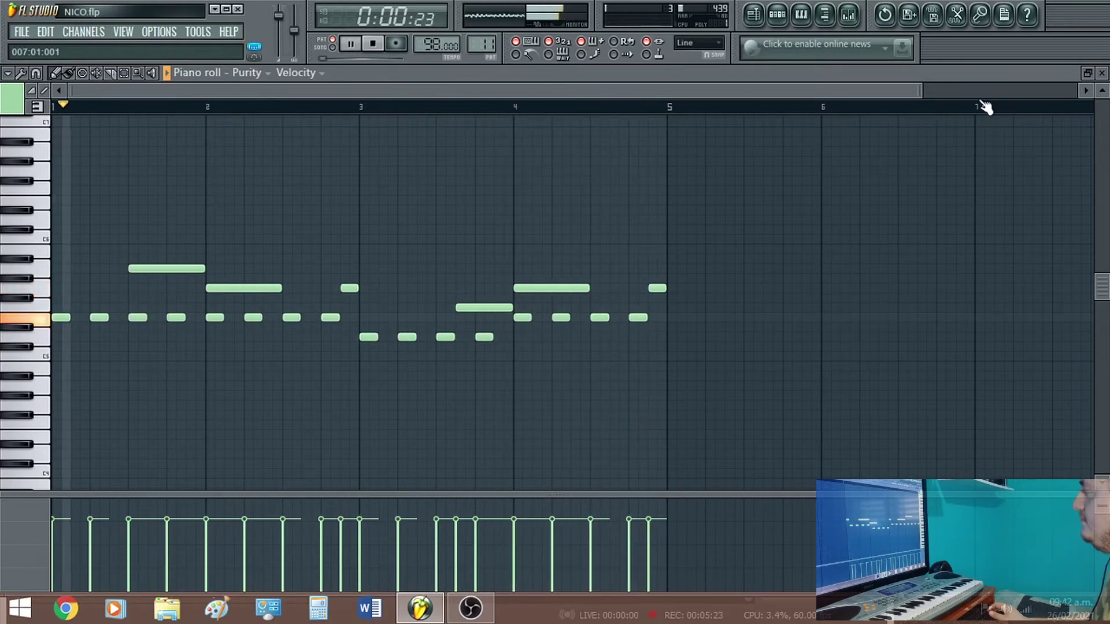
pyautogui.click(1102, 73)
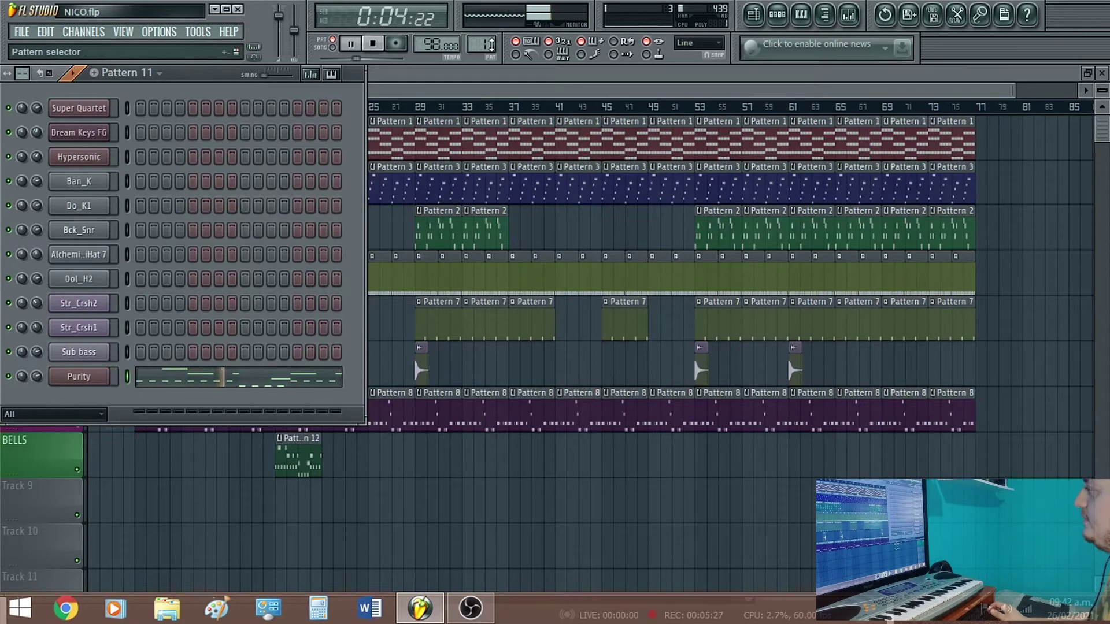
pyautogui.press('space')
# In Pattern 12's Purity piano roll, trim the last upper note of bar 3 to an off-beat half-length note and play the pattern
pyautogui.moveTo(491, 44); pyautogui.dragTo(491, 47)
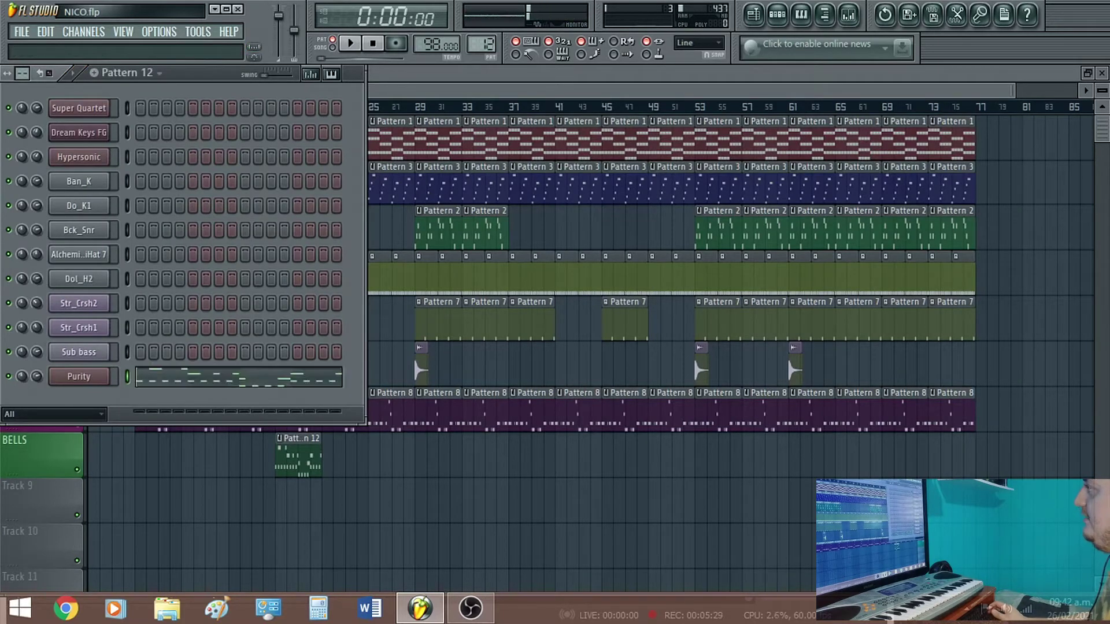
pyautogui.click(240, 382)
pyautogui.moveTo(170, 91); pyautogui.dragTo(903, 98)
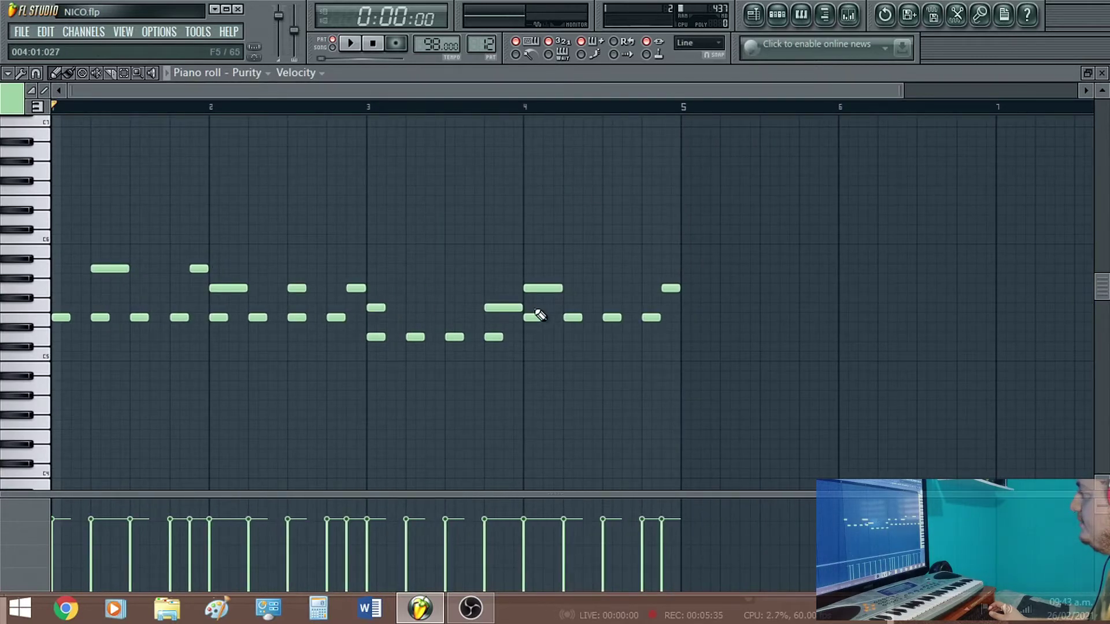
pyautogui.moveTo(498, 308); pyautogui.dragTo(514, 306)
pyautogui.press('space')
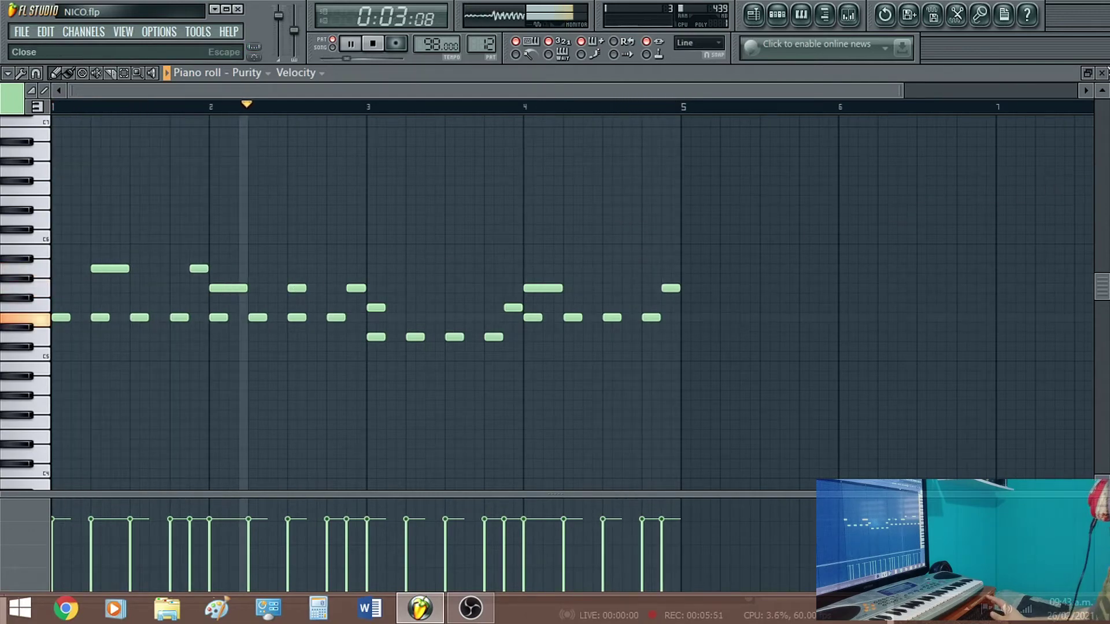
pyautogui.click(1102, 72)
pyautogui.press('space')
# Move the Pattern 12 clip on the BELLS track to bar 21 and place a Pattern 11 clip at bar 17
pyautogui.moveTo(293, 455); pyautogui.dragTo(346, 455)
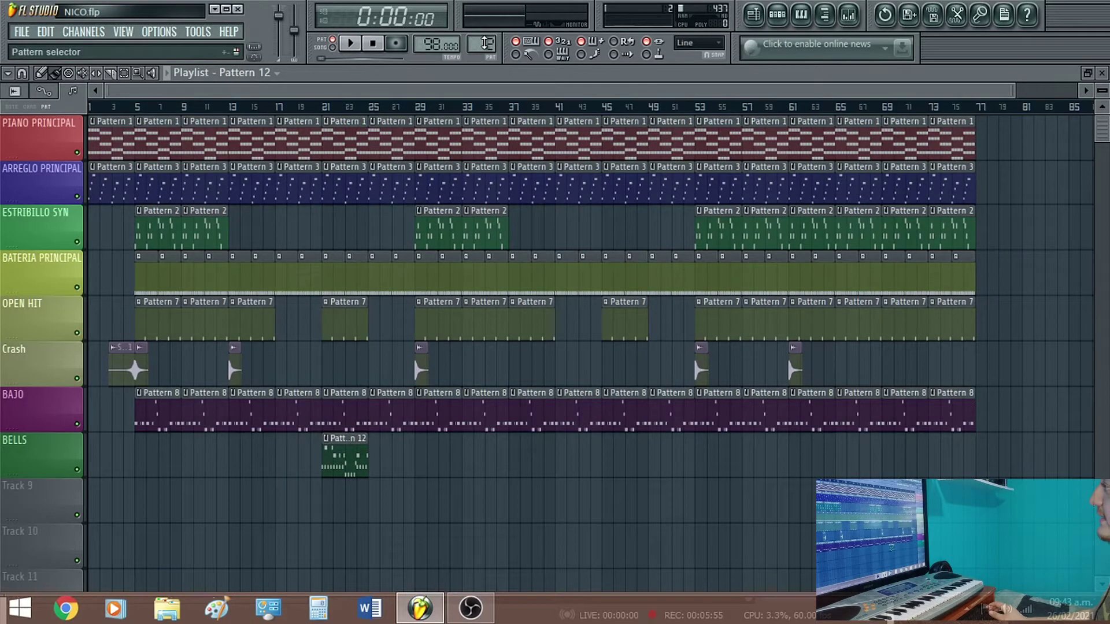
pyautogui.moveTo(481, 43); pyautogui.dragTo(481, 49)
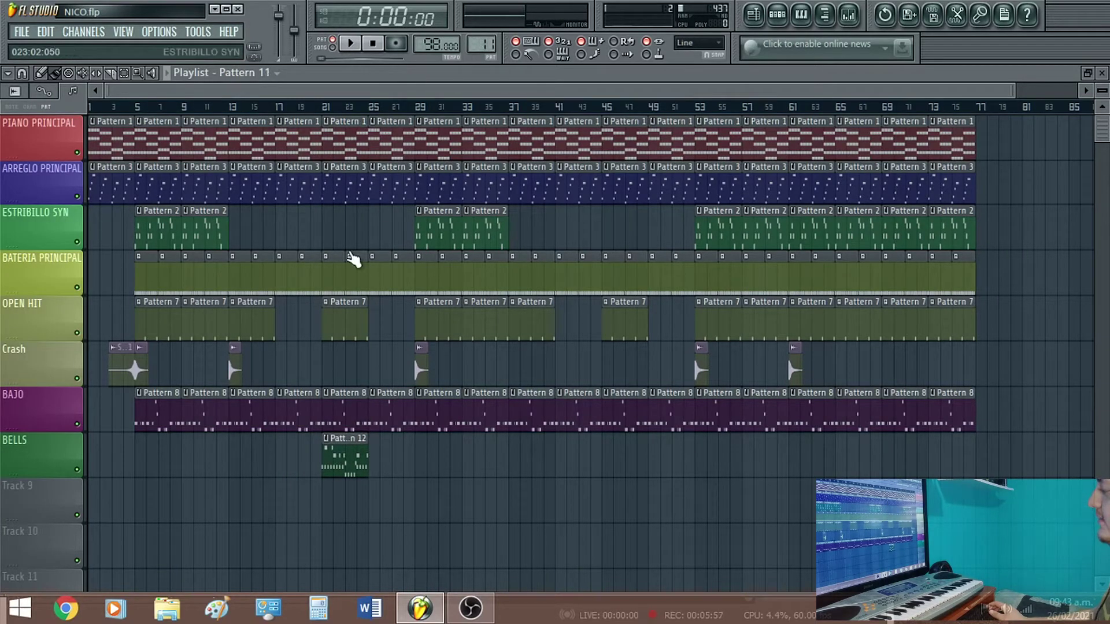
pyautogui.click(278, 446)
# Play the song from bar 16 to hear the Pattern 11 and Pattern 12 bells clips in sequence
pyautogui.click(277, 106)
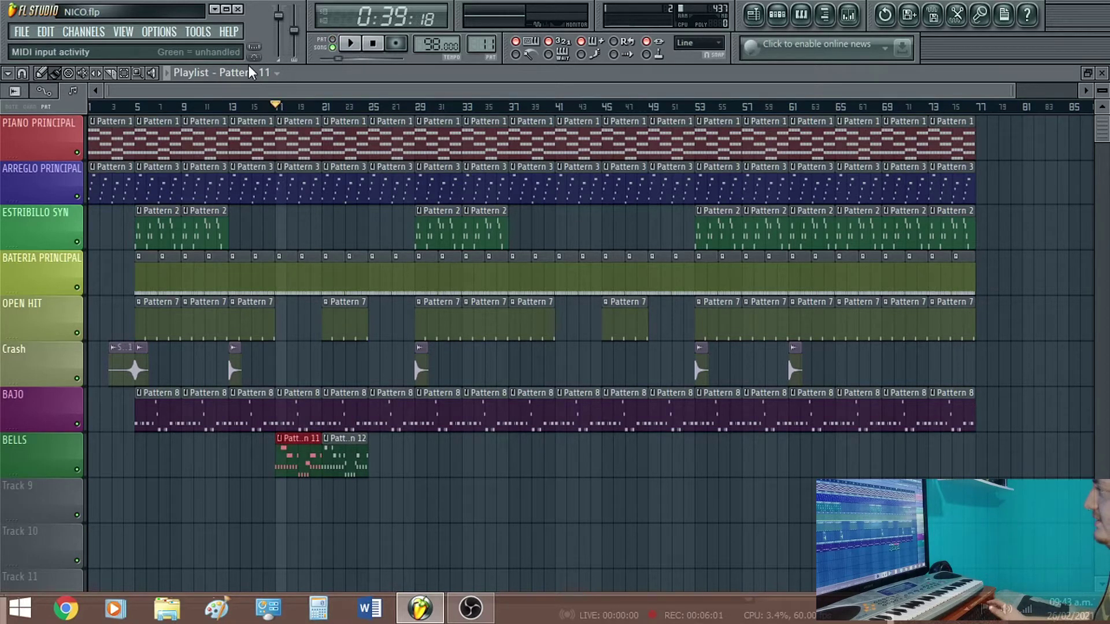
pyautogui.click(273, 109)
pyautogui.press('space')
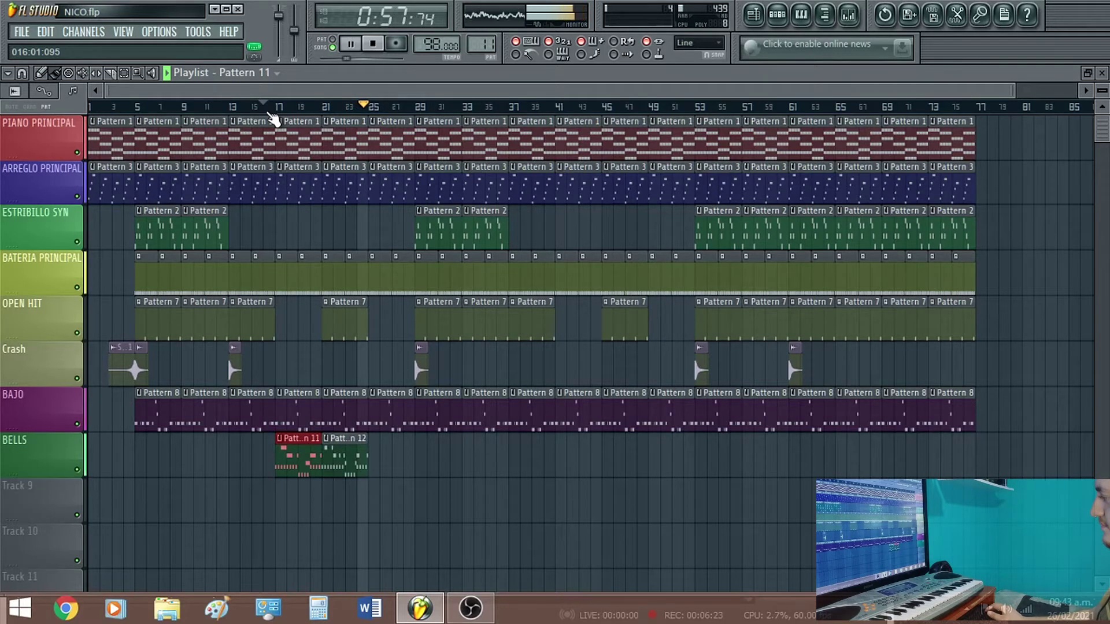
pyautogui.press('space')
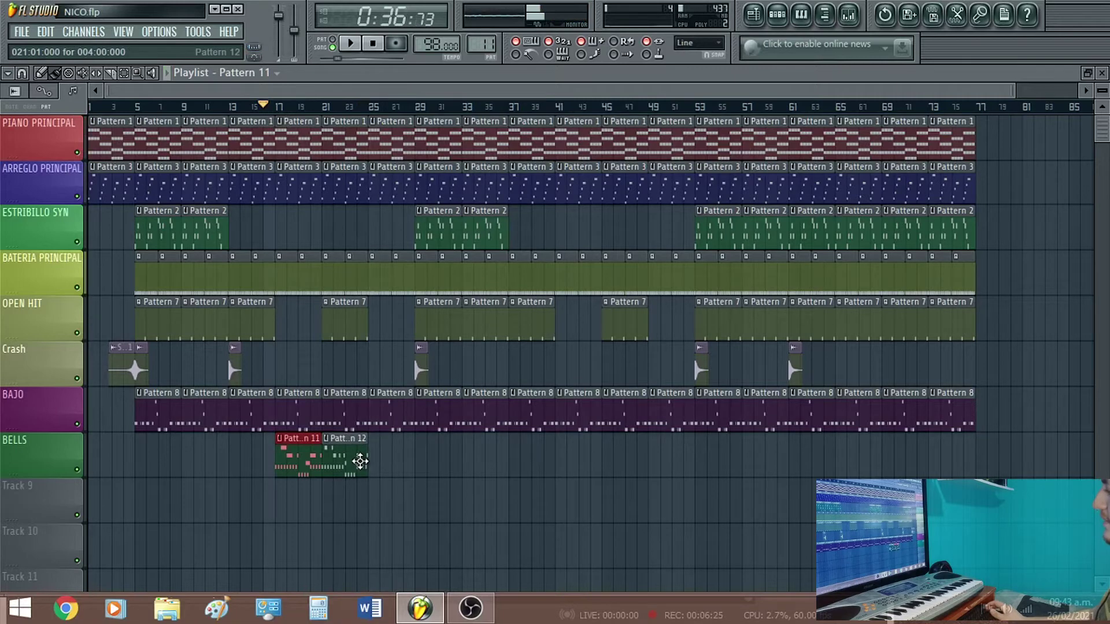
# Open Pattern 12's Purity notes from its playlist clip and copy all four bars of notes
pyautogui.doubleClick(337, 457)
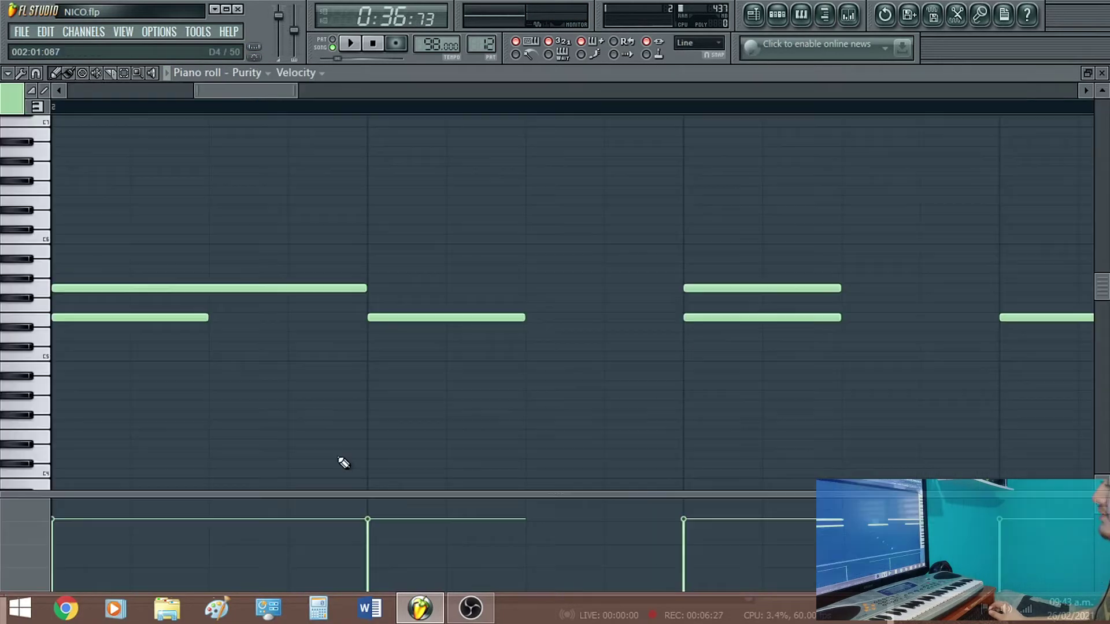
pyautogui.moveTo(294, 91); pyautogui.dragTo(1069, 98)
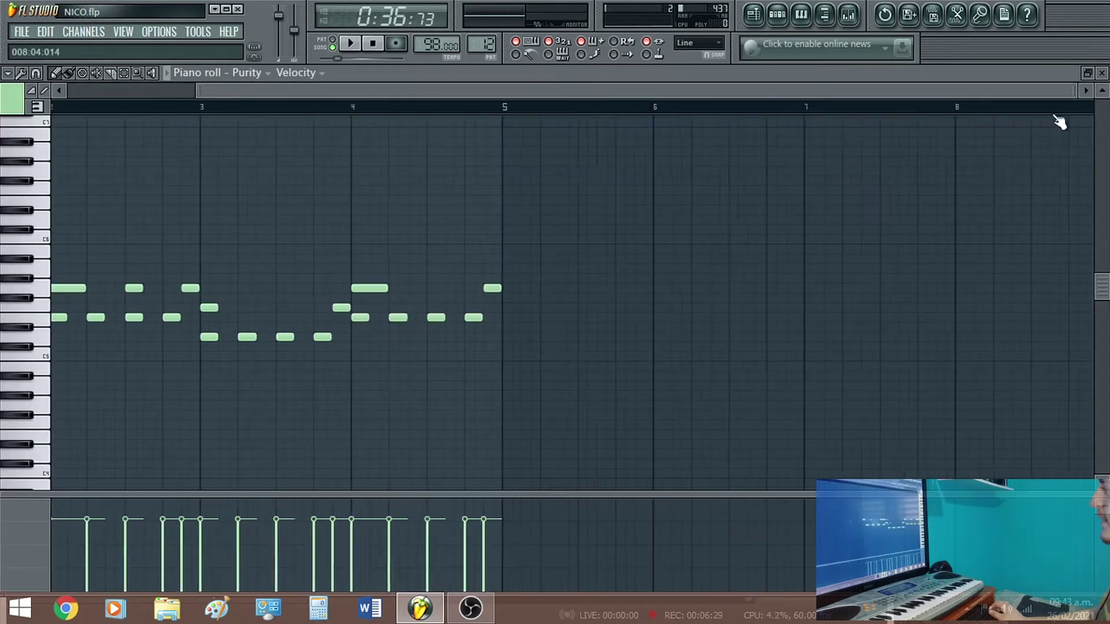
pyautogui.moveTo(189, 92); pyautogui.dragTo(68, 91)
pyautogui.moveTo(638, 203); pyautogui.dragTo(7, 441)
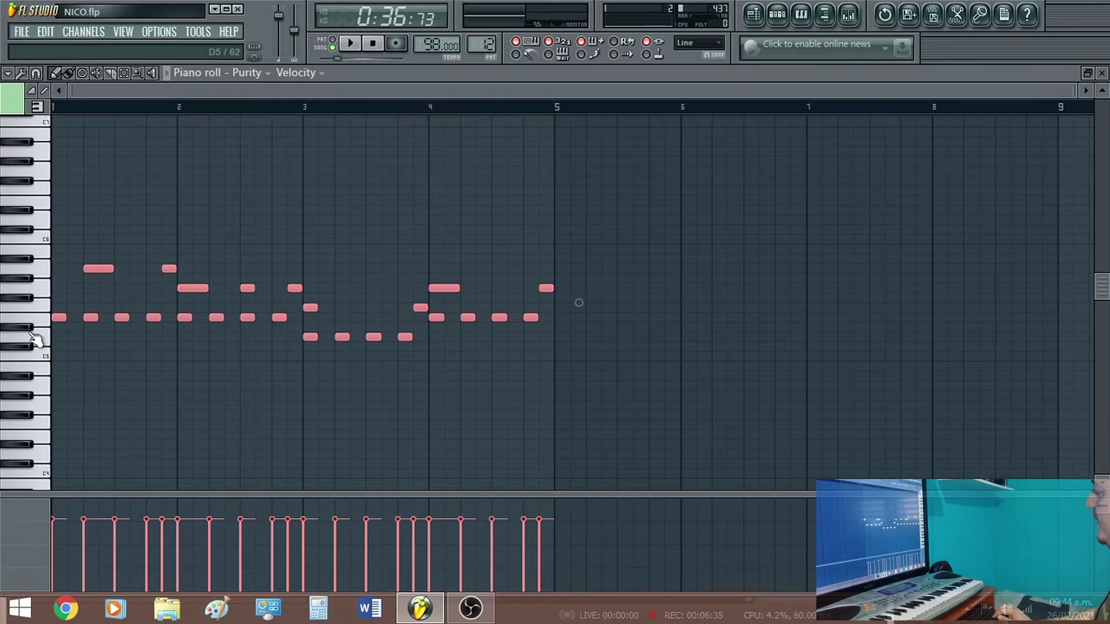
pyautogui.click(1102, 73)
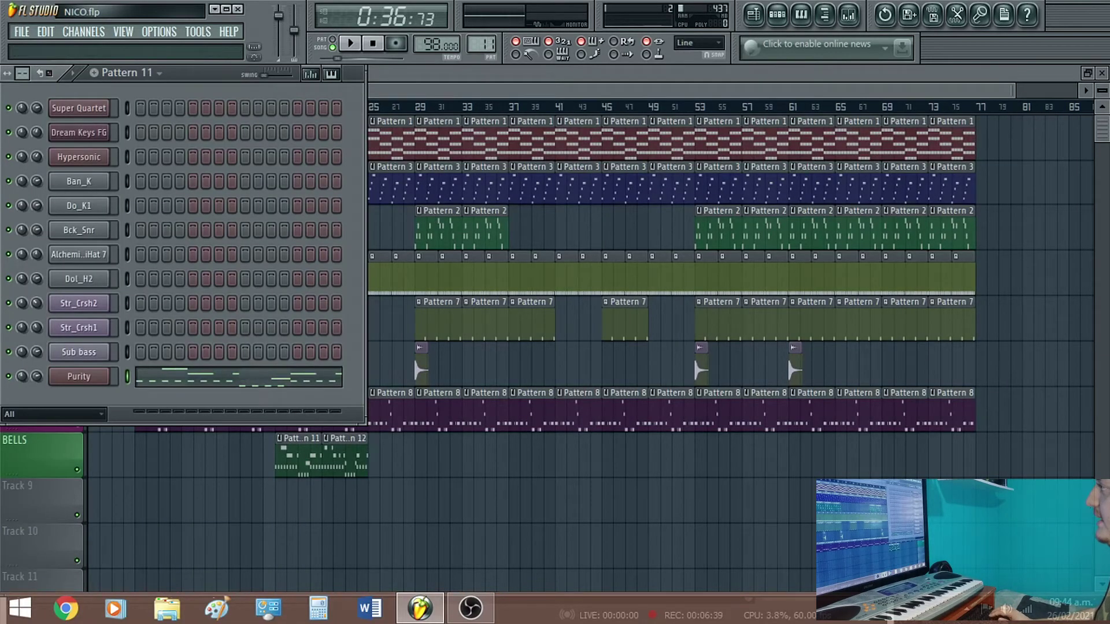
# Paste the copied notes into Pattern 11's Purity piano roll, positioned to start at bar 5
pyautogui.click(251, 387)
pyautogui.moveTo(167, 95); pyautogui.dragTo(1073, 126)
pyautogui.hotkey('ctrl', 'v')
pyautogui.moveTo(59, 317); pyautogui.dragTo(565, 317)
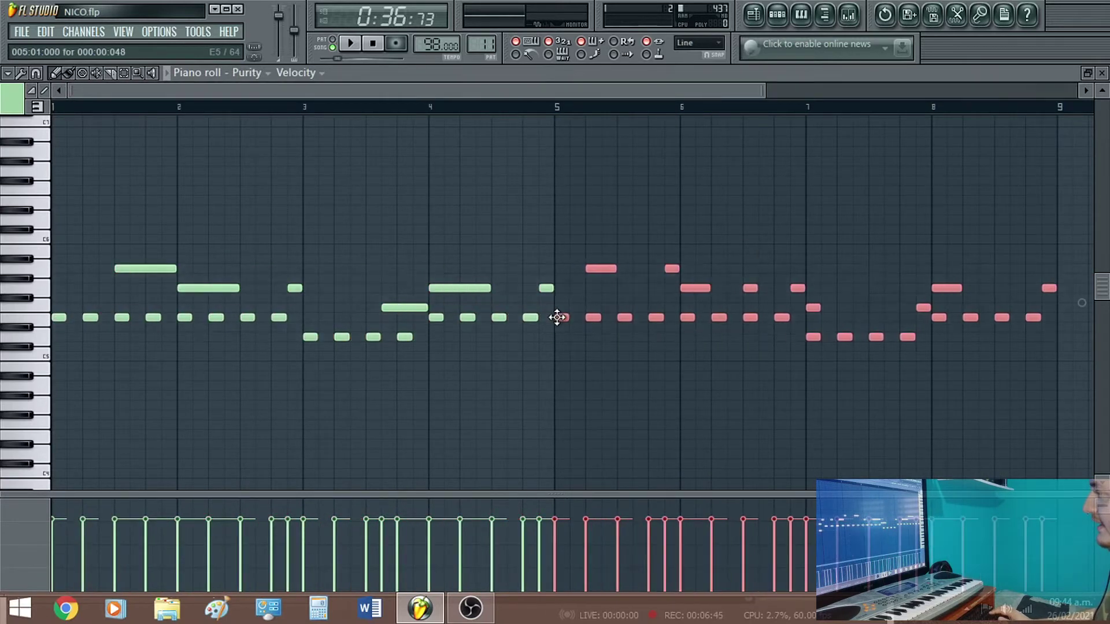
pyautogui.moveTo(764, 91); pyautogui.dragTo(1079, 93)
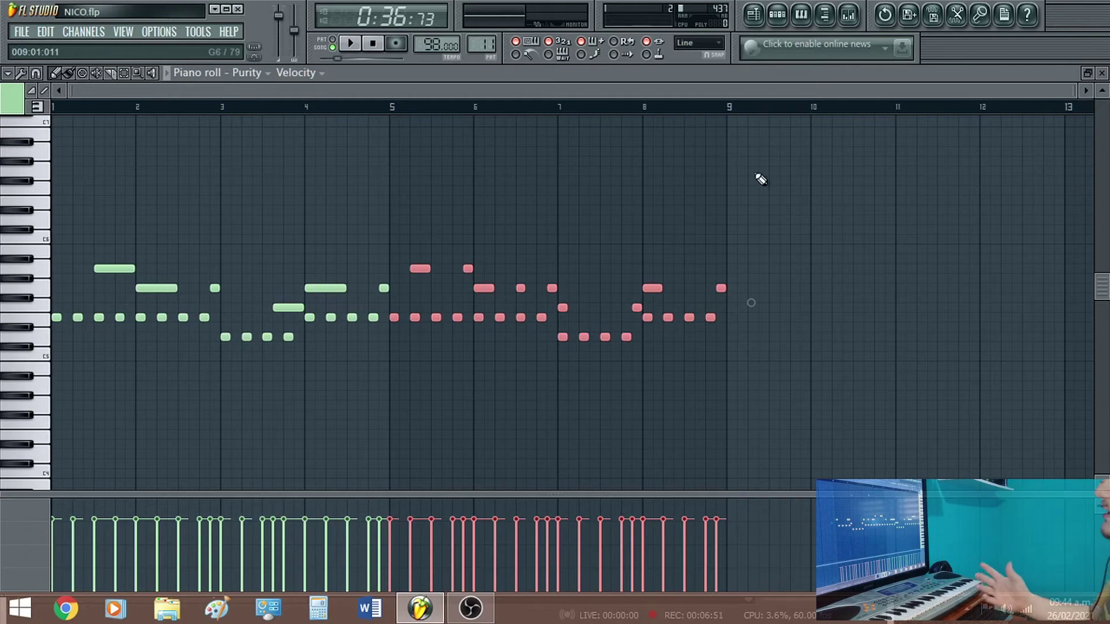
# Replace the two bells clips on the BELLS track with one eight-bar Pattern 11 clip starting at bar 17
pyautogui.click(1102, 72)
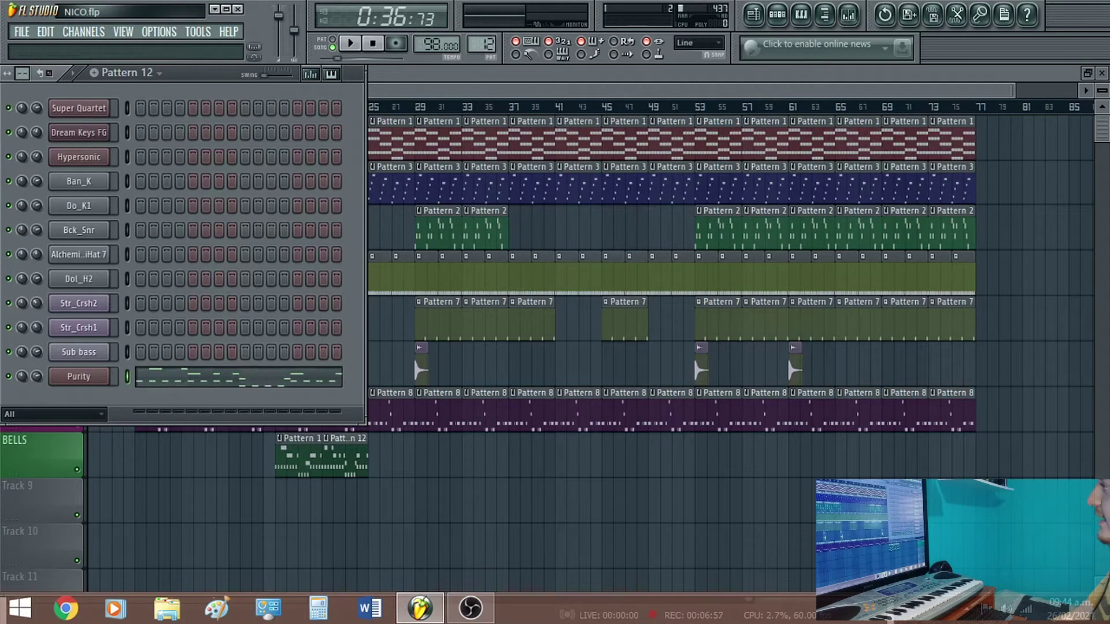
pyautogui.press('F6')
pyautogui.scroll(-1, 486, 52)
pyautogui.click(273, 454)
pyautogui.moveTo(288, 458); pyautogui.dragTo(299, 458)
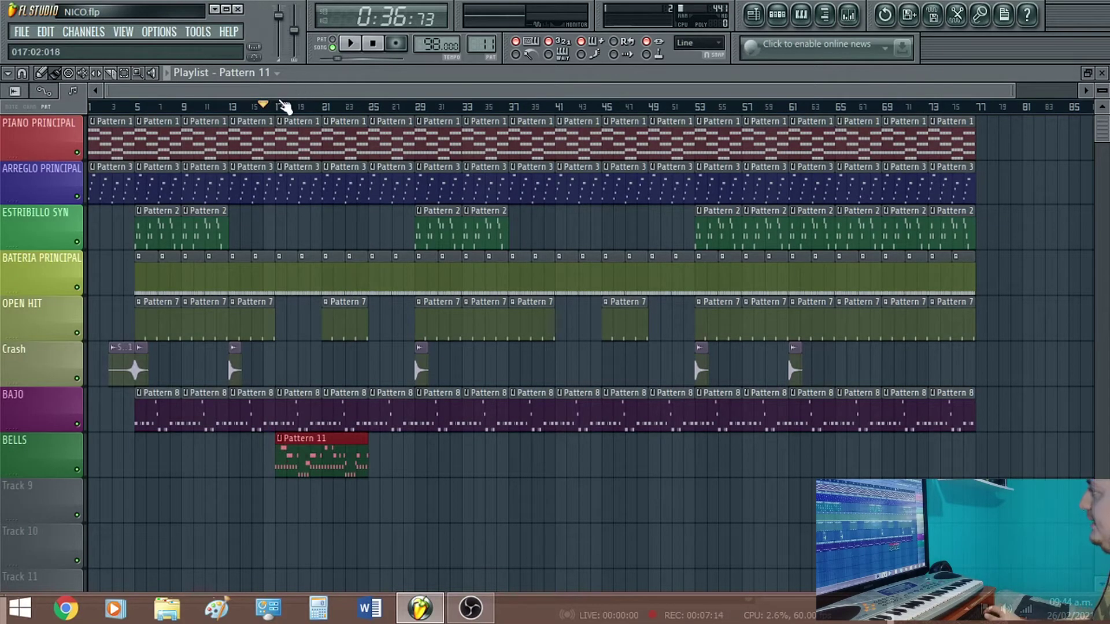
# Place a second Pattern 11 clip at bar 25 on the BELLS track and shorten it to end at bar 29 during playback
pyautogui.press('space')
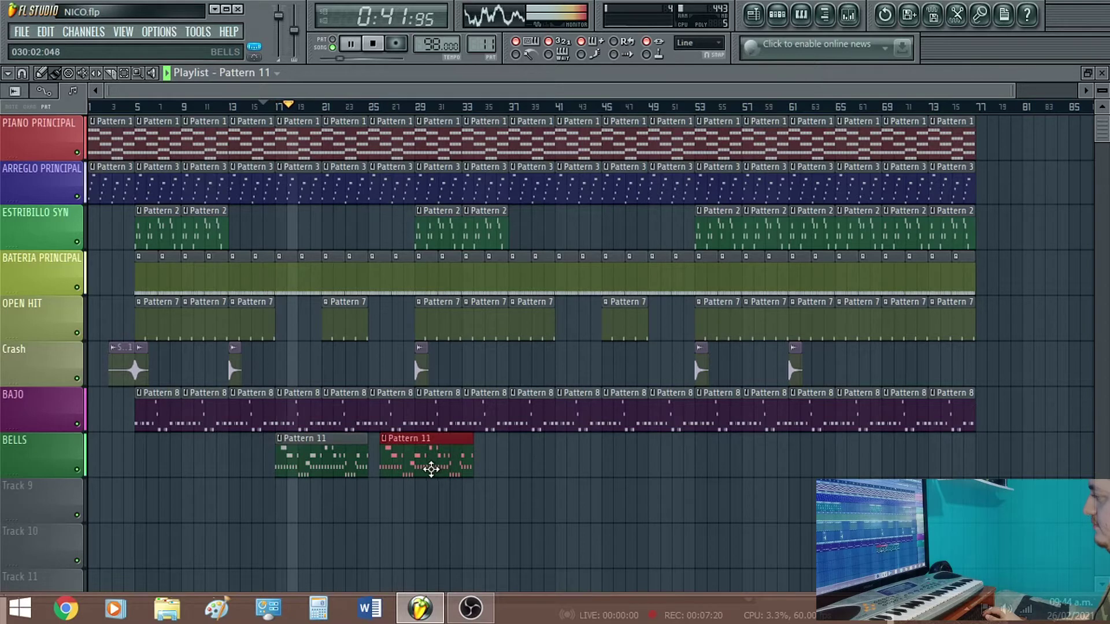
pyautogui.moveTo(428, 468); pyautogui.dragTo(416, 469)
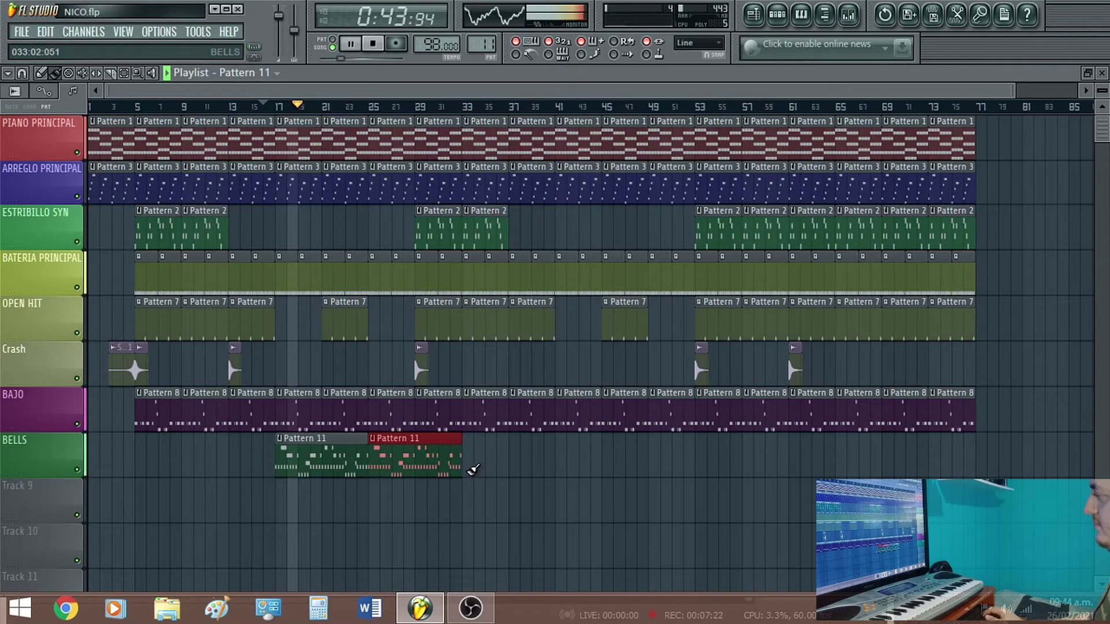
pyautogui.moveTo(463, 467); pyautogui.dragTo(418, 462)
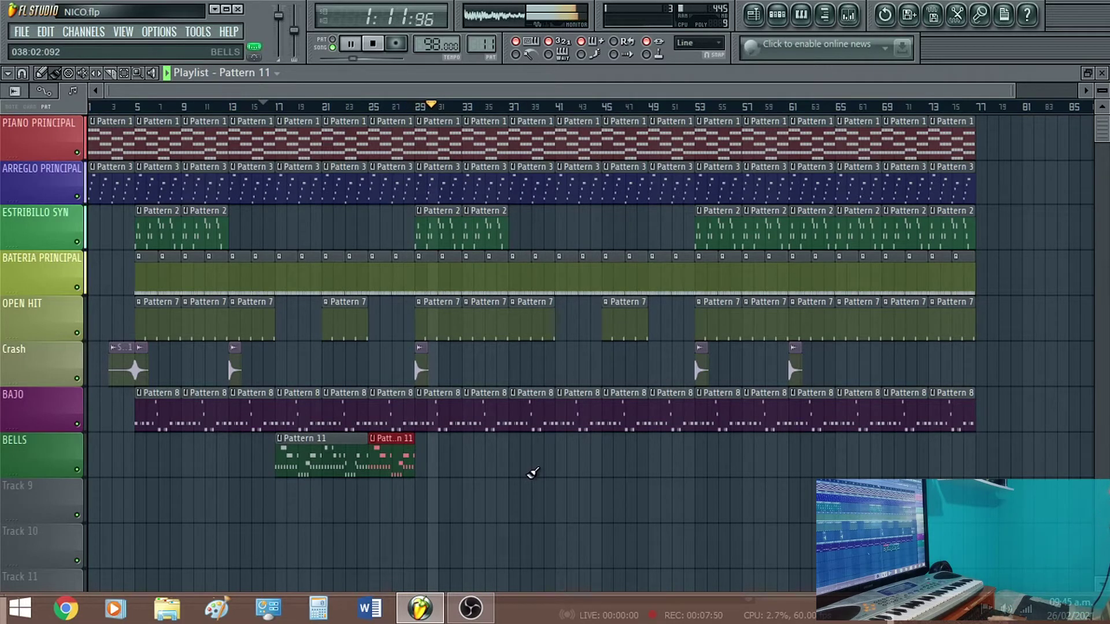
pyautogui.press('space')
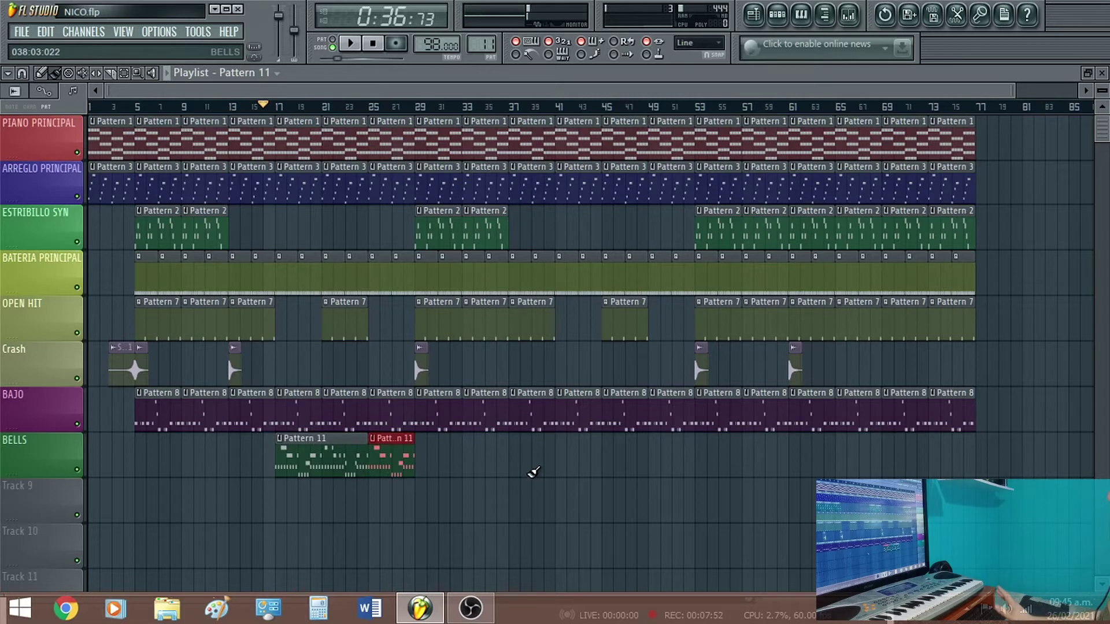
# Duplicate both BELLS clips to start at bar 41 and play the song from around bar 37
pyautogui.moveTo(479, 435); pyautogui.dragTo(569, 481)
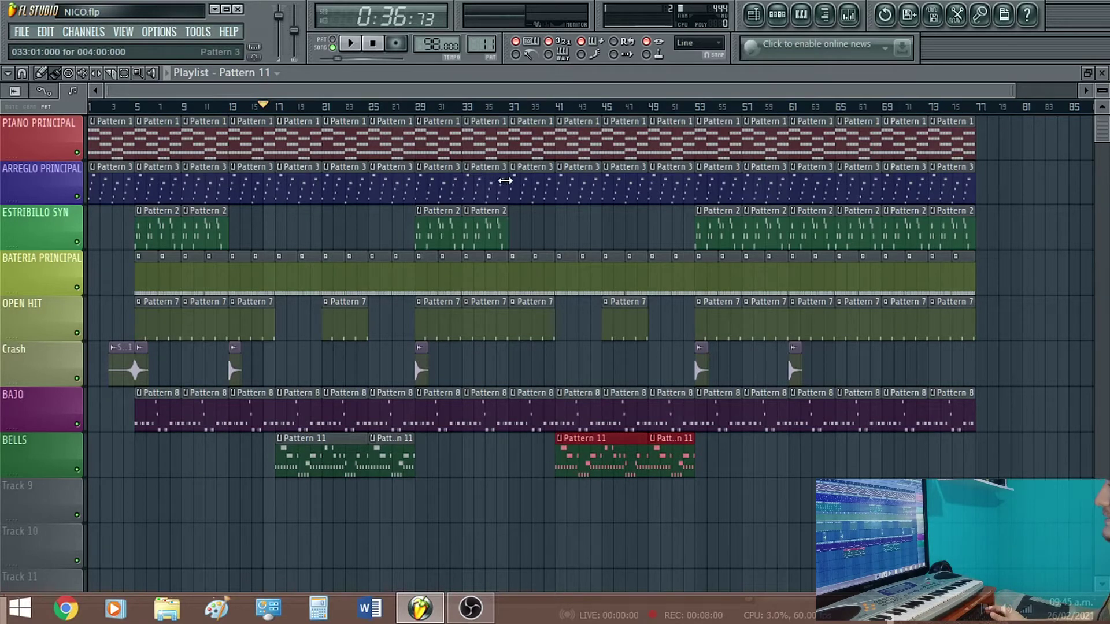
pyautogui.click(511, 106)
pyautogui.press('space')
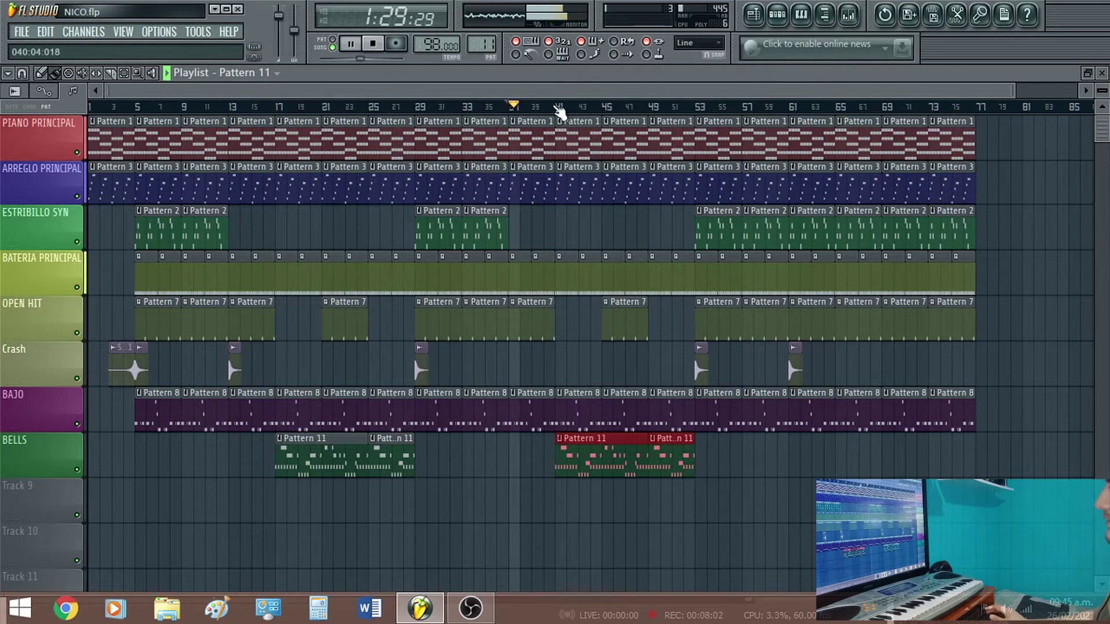
pyautogui.click(509, 107)
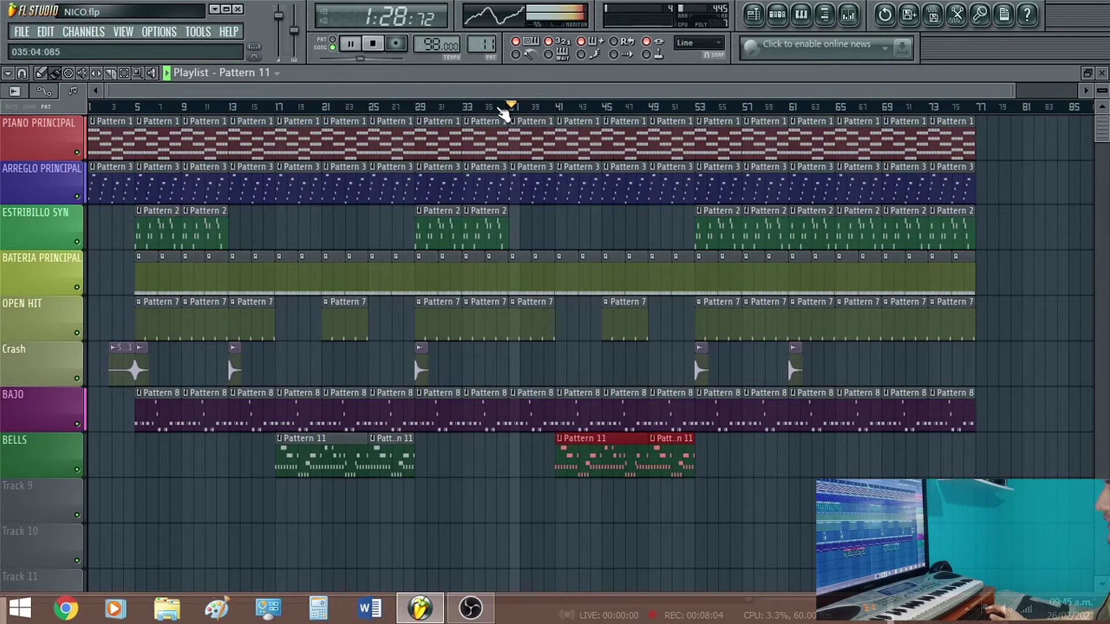
pyautogui.click(499, 108)
# Place a copy of the Str_Crsh2 clip at bar 37 on the Crash track and listen from bars 29 and 53
pyautogui.click(424, 374)
pyautogui.click(515, 372)
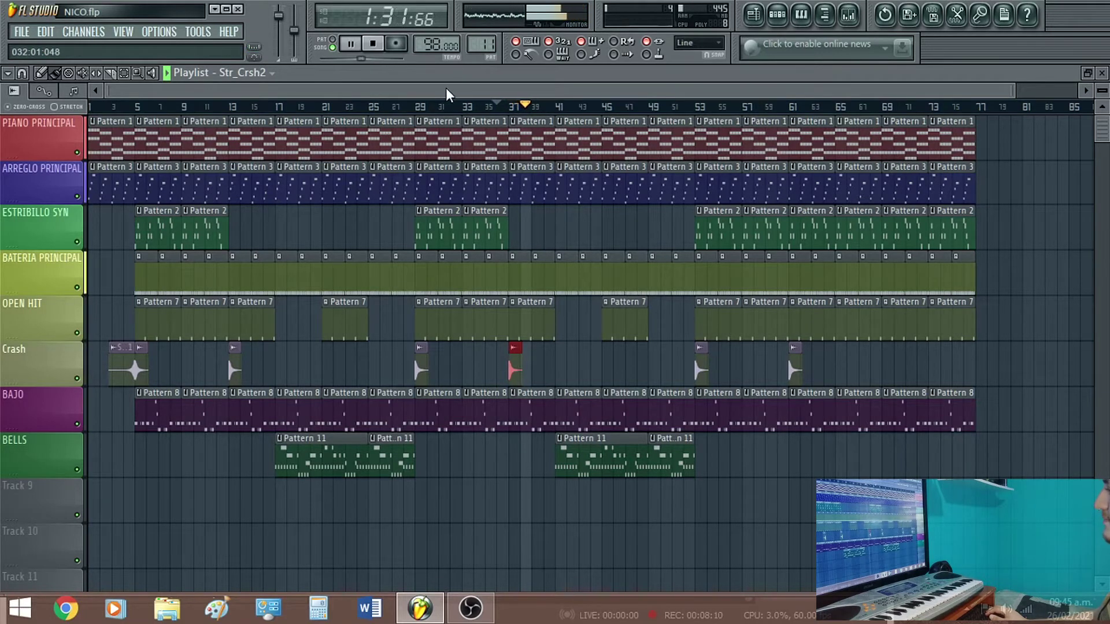
pyautogui.click(417, 109)
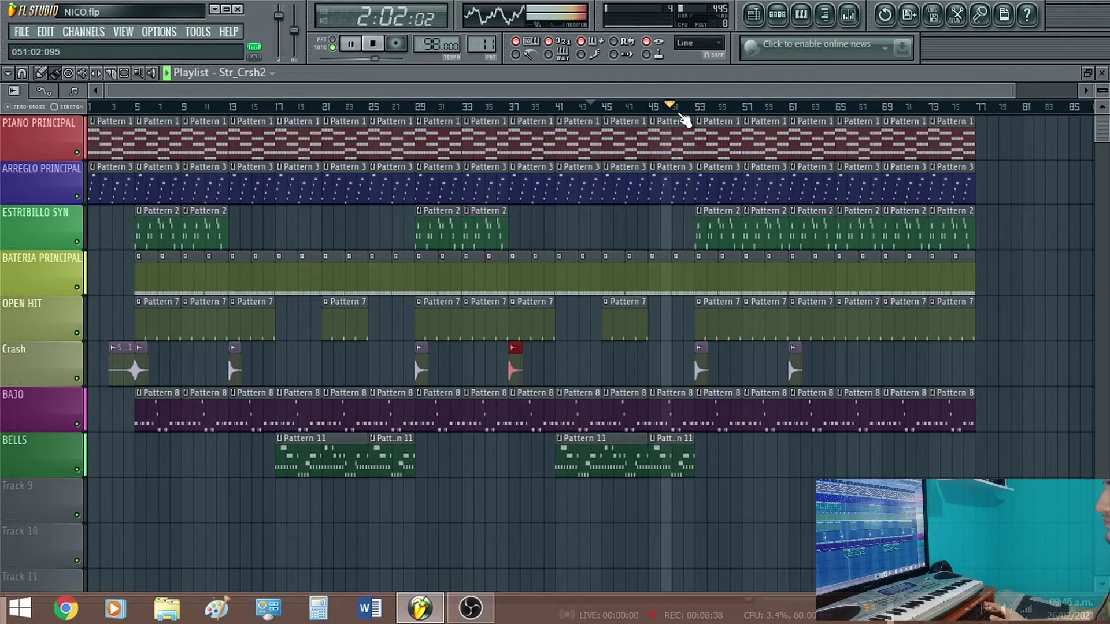
pyautogui.click(696, 107)
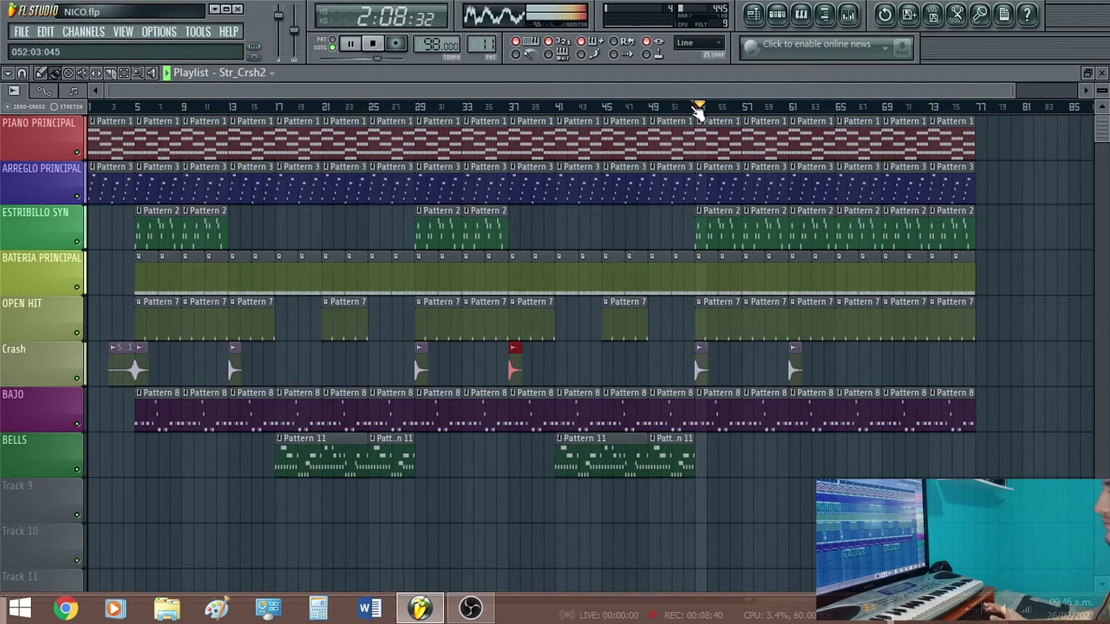
# Place eight-bar Pattern 11 clips at bars 61 and 69 on the BELLS track and play the song from bar 61
pyautogui.click(803, 466)
pyautogui.click(905, 457)
pyautogui.moveTo(949, 459); pyautogui.dragTo(928, 456)
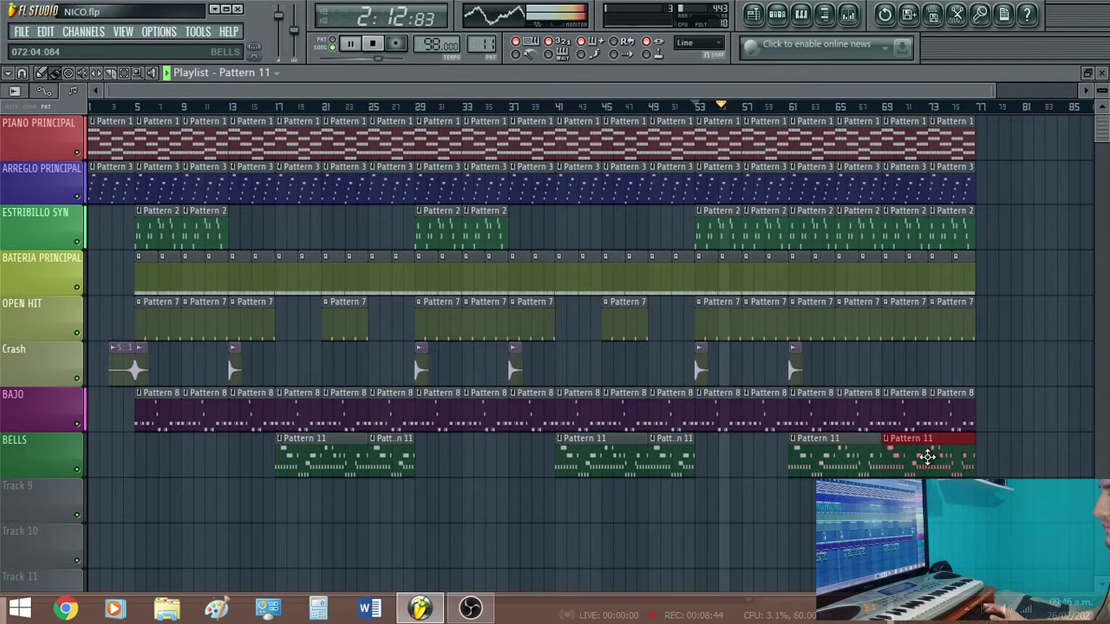
pyautogui.click(791, 110)
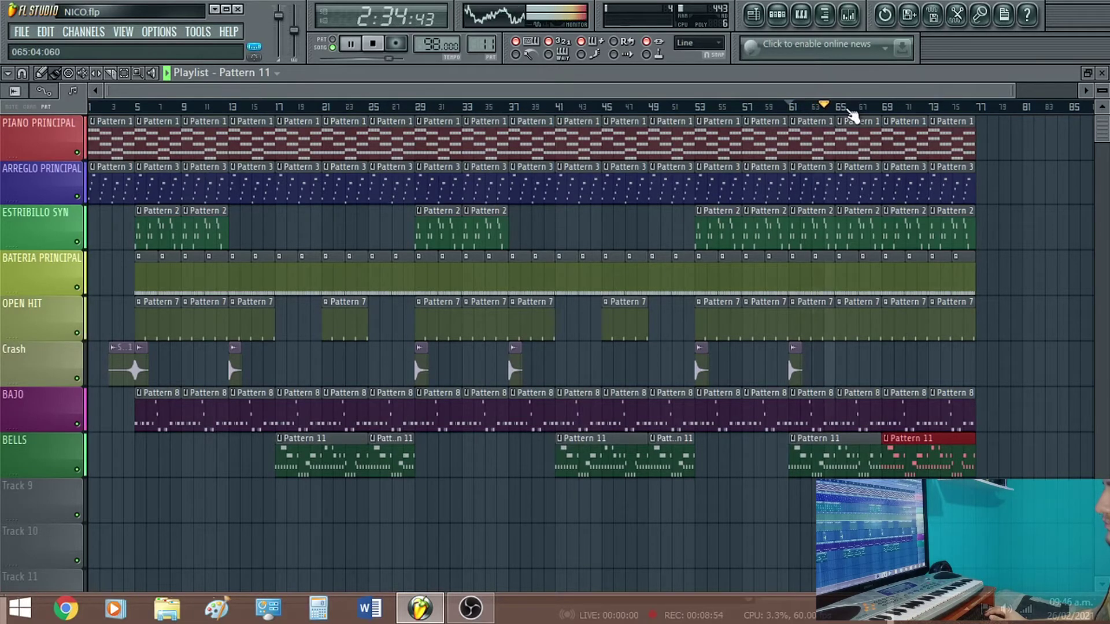
pyautogui.press('space')
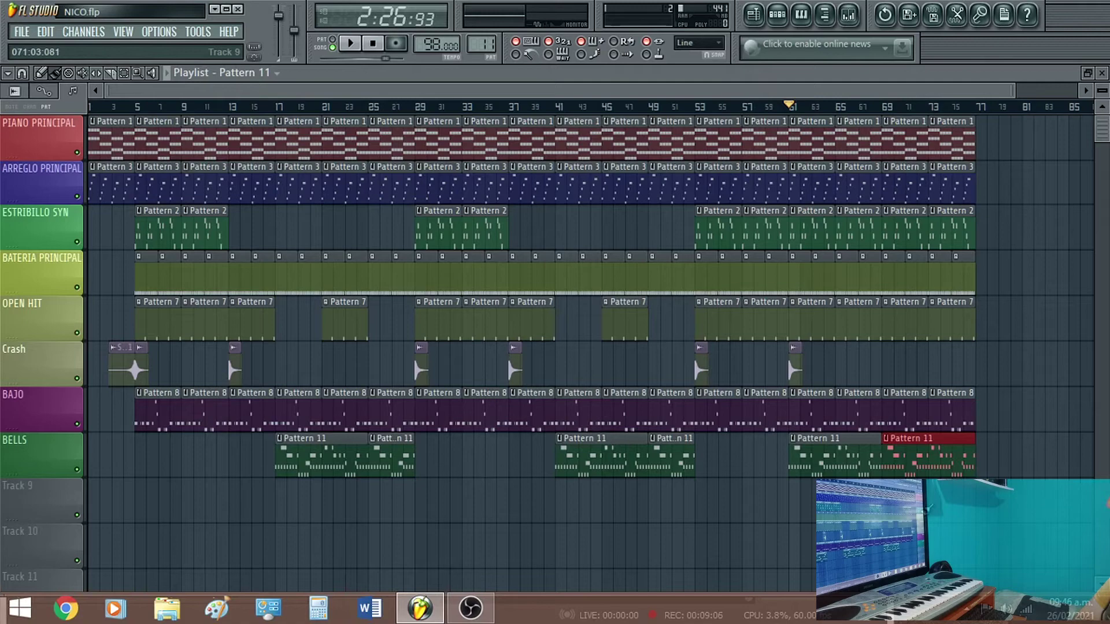
pyautogui.click(792, 515)
pyautogui.rightClick(791, 515)
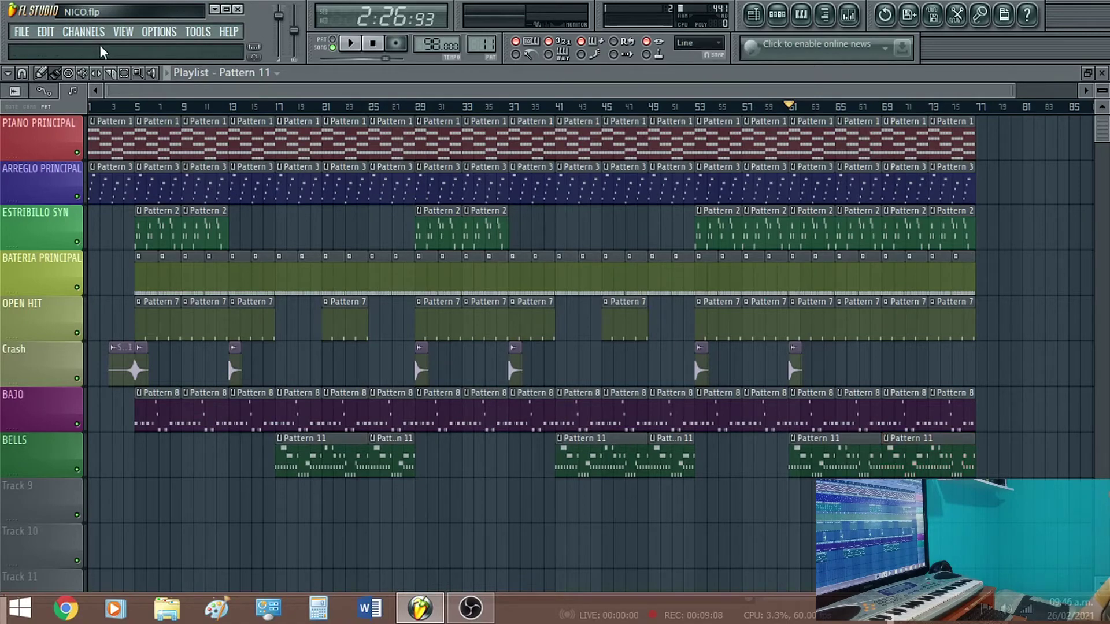
# Add an SI-String Section channel, audition its sound and close the plugin window
pyautogui.click(84, 32)
pyautogui.moveTo(92, 48)
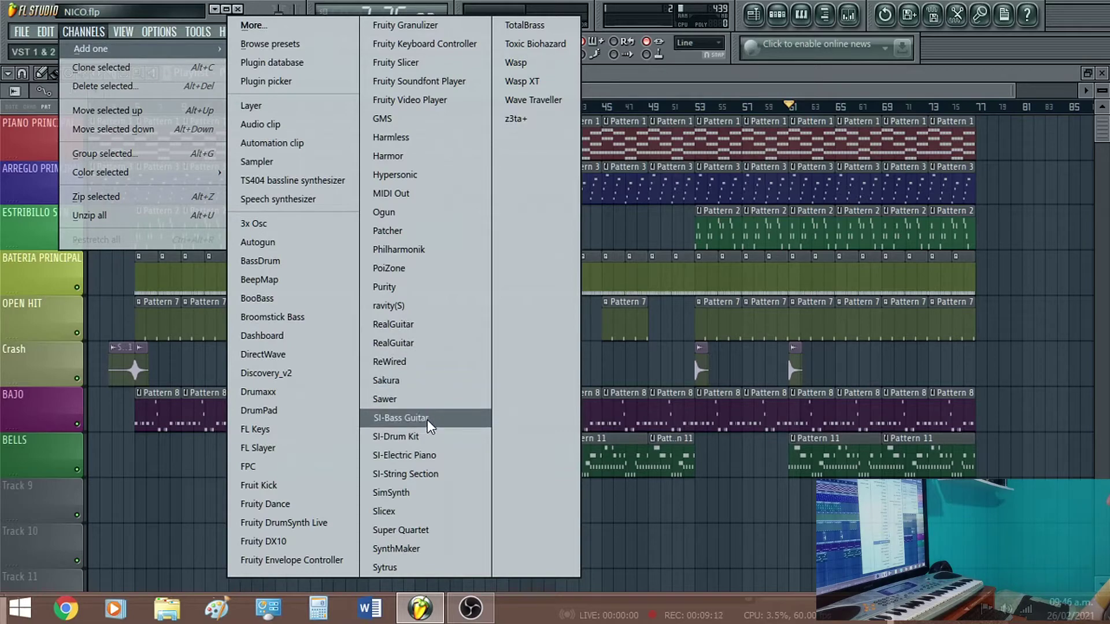
pyautogui.click(410, 481)
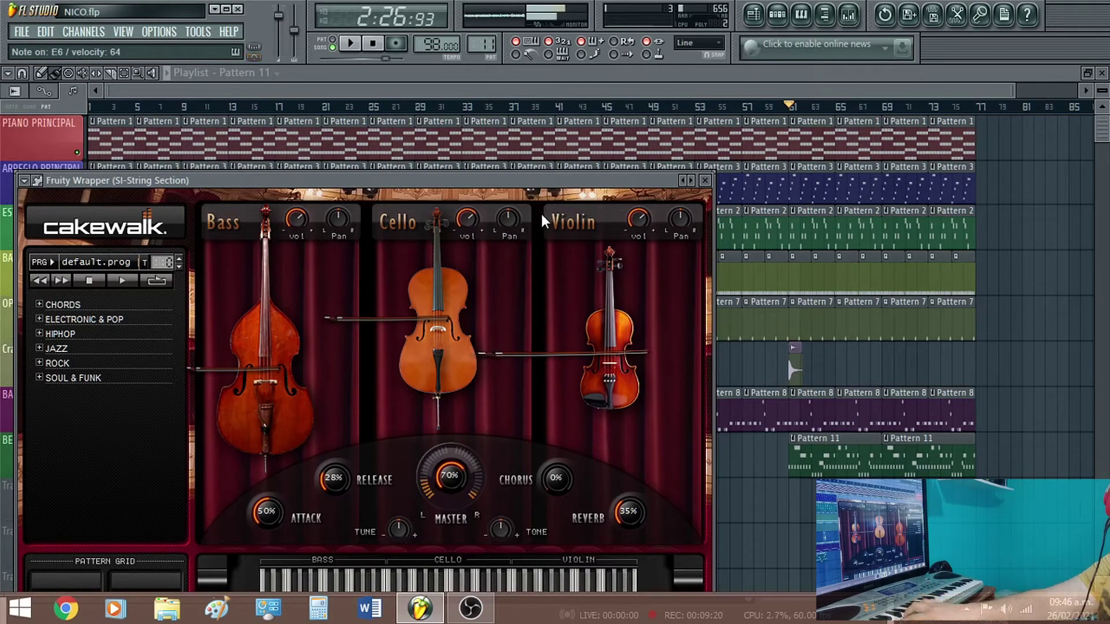
pyautogui.click(705, 184)
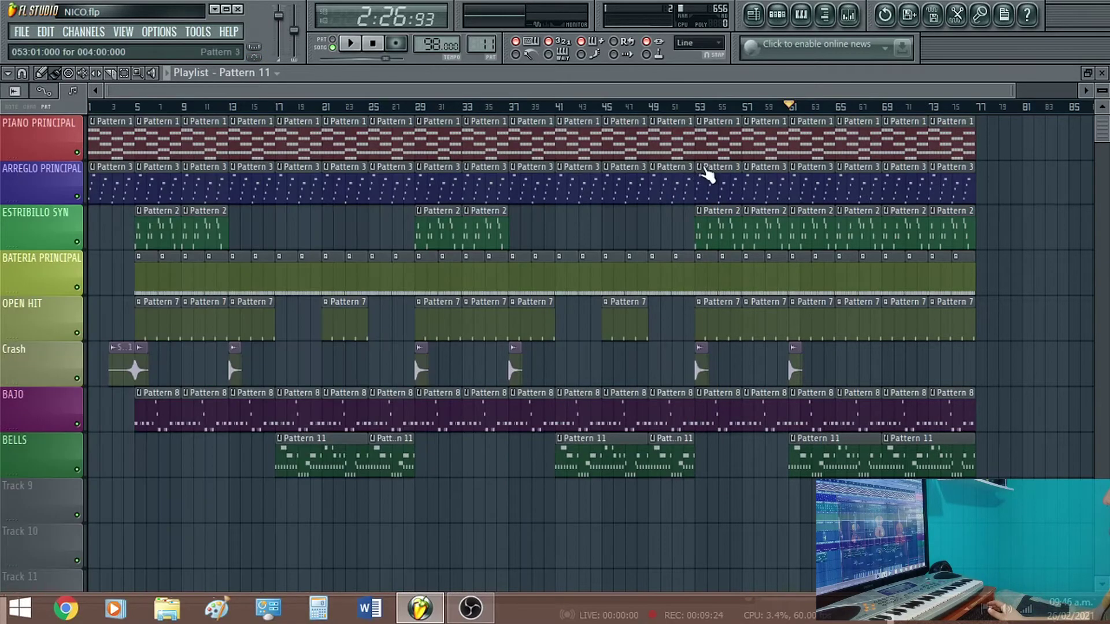
# Switch to Pattern 1 and copy the notes of its Super Quartet channel
pyautogui.click(777, 15)
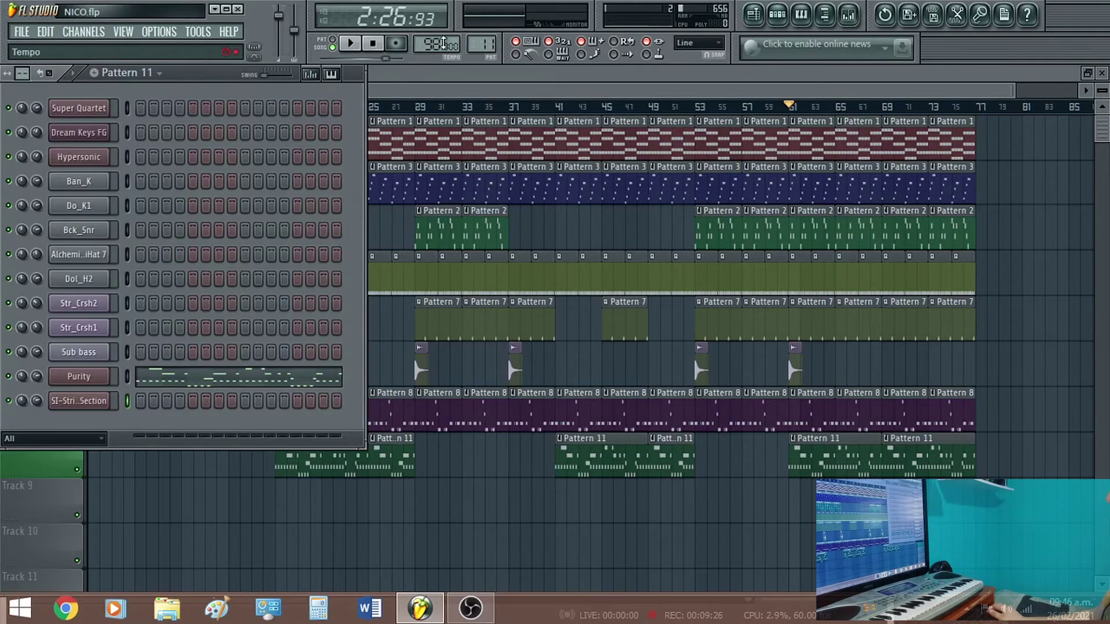
pyautogui.moveTo(481, 44); pyautogui.dragTo(482, 78)
pyautogui.rightClick(108, 103)
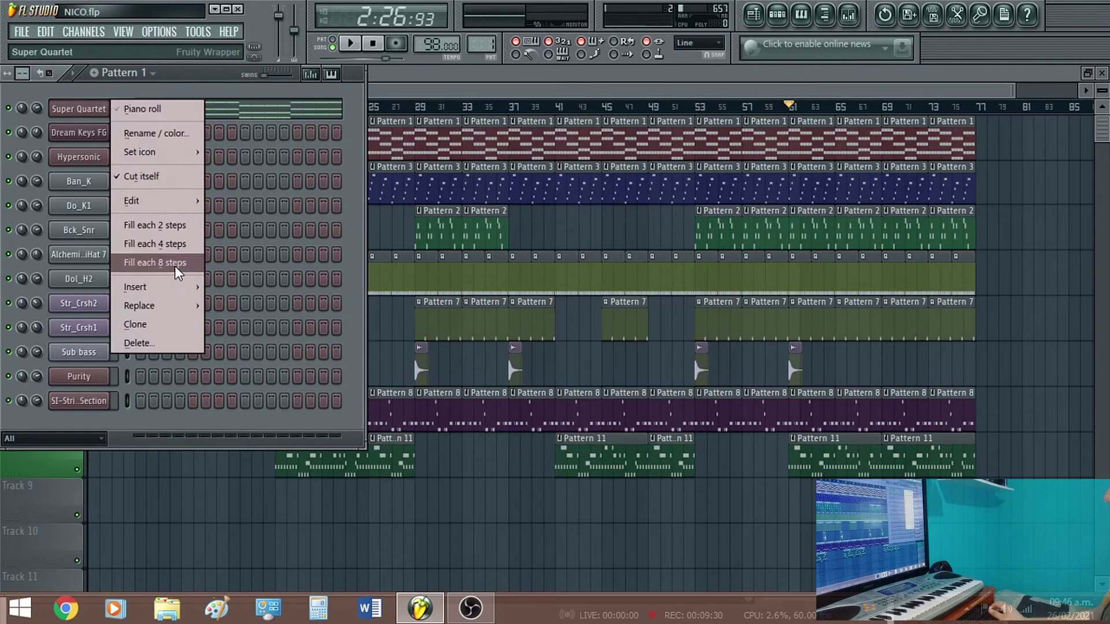
pyautogui.moveTo(173, 201)
pyautogui.click(227, 219)
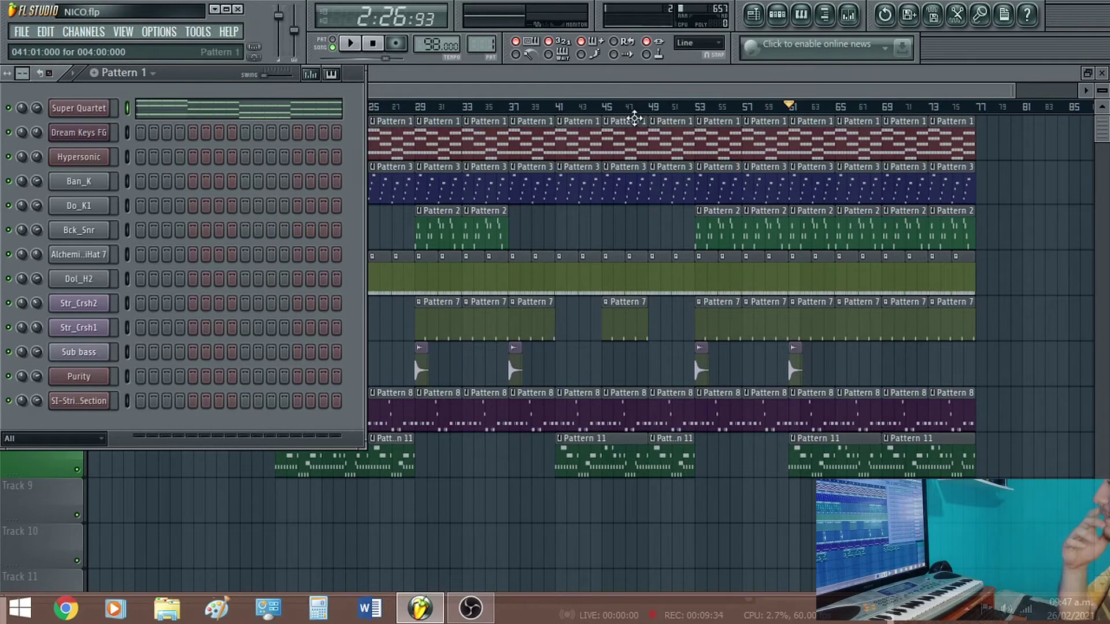
# Select bars 41 to 49 in the playlist and loop playback over that range
pyautogui.click(563, 108)
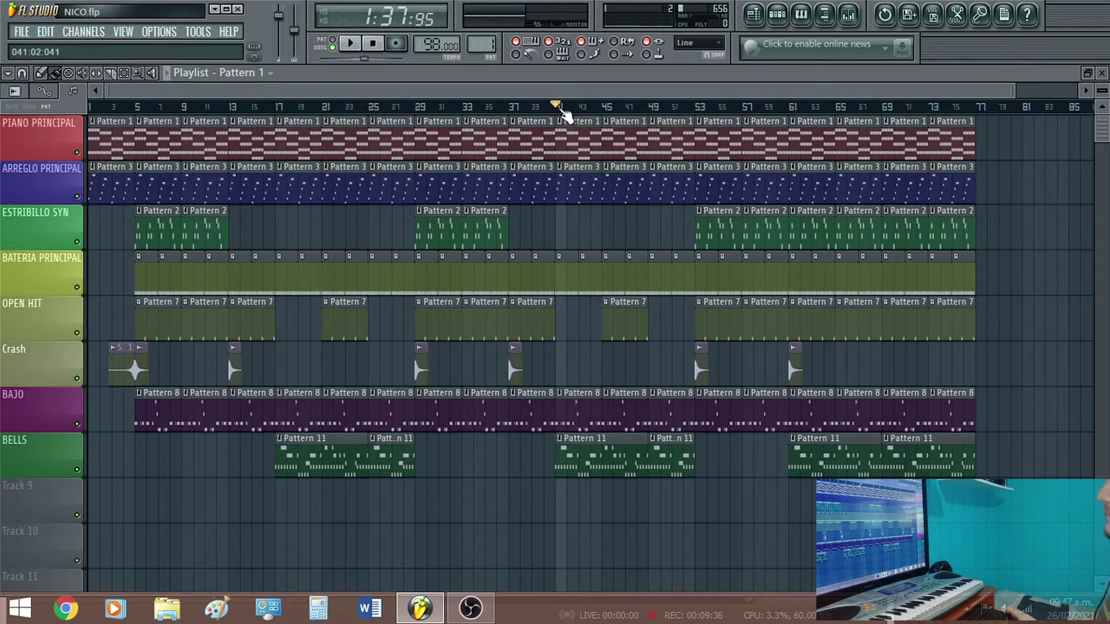
pyautogui.moveTo(561, 109); pyautogui.dragTo(649, 110)
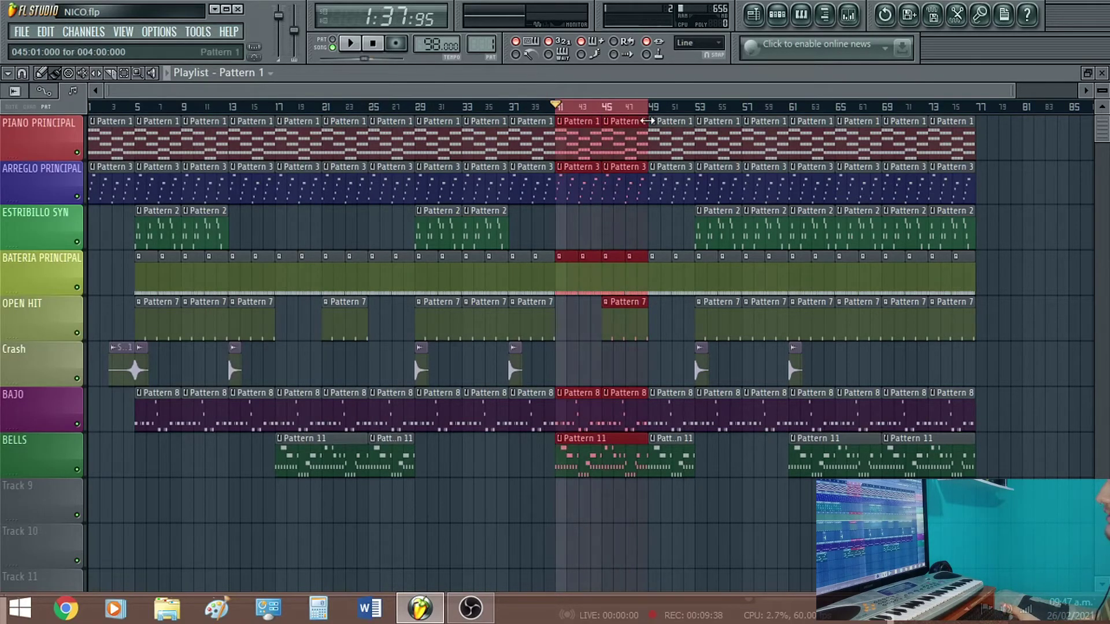
pyautogui.press('space')
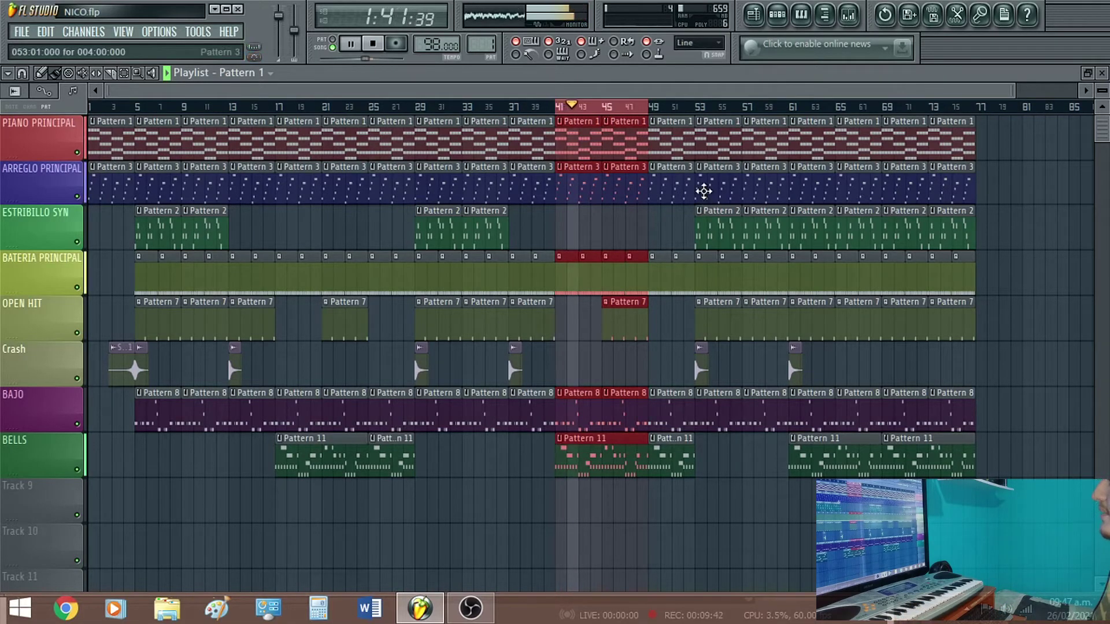
# Switch to empty Pattern 13 and try out a string melody on the keyboard over the looped section
pyautogui.click(777, 14)
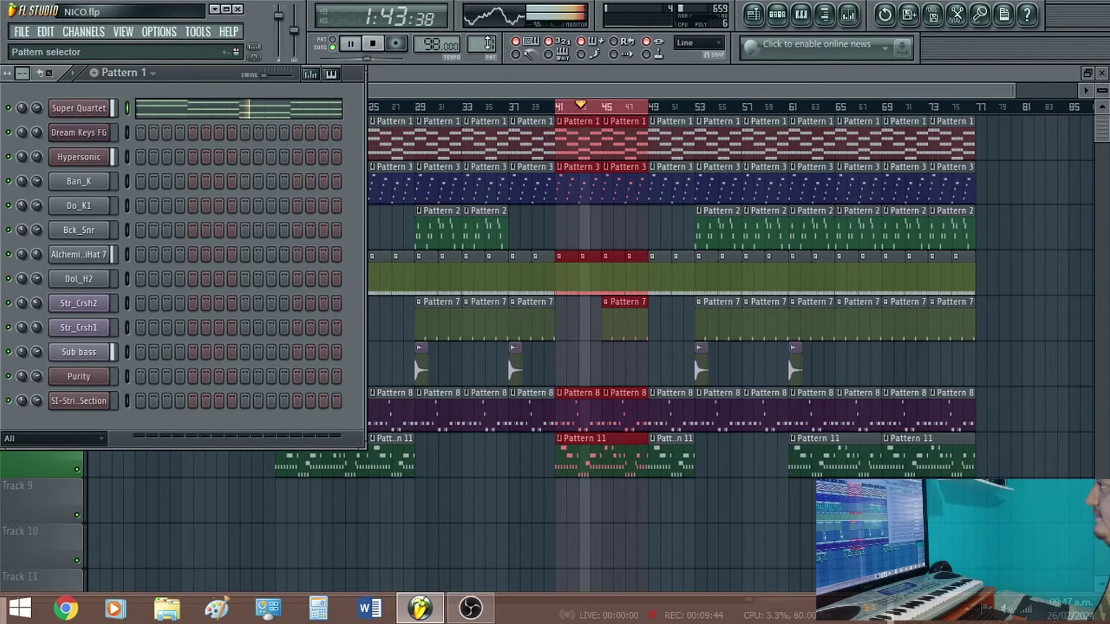
pyautogui.press('F4')
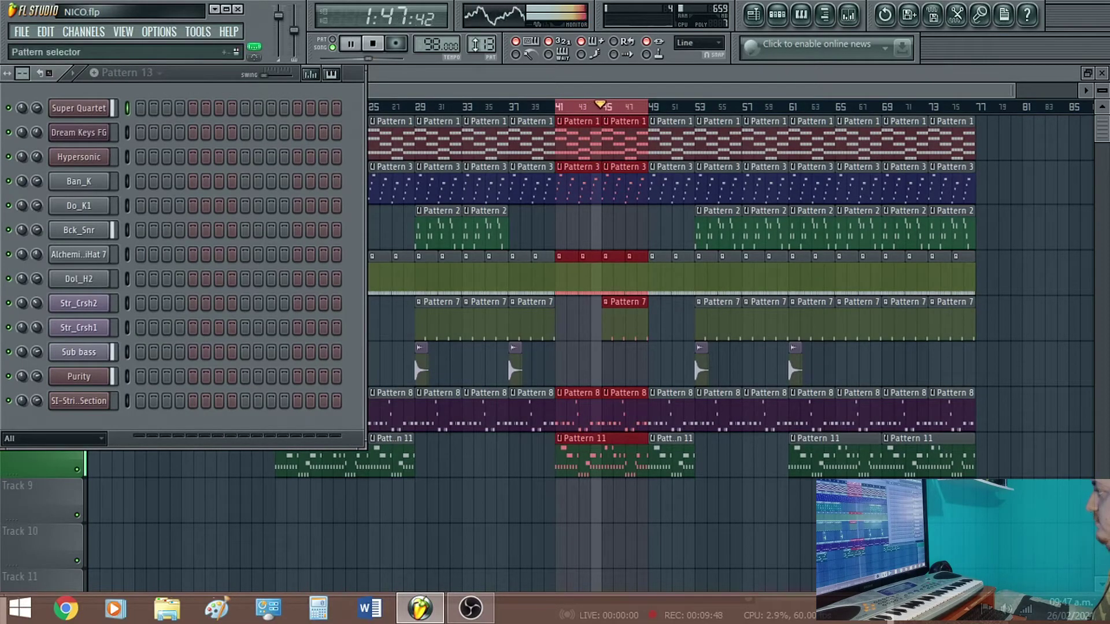
pyautogui.click(781, 14)
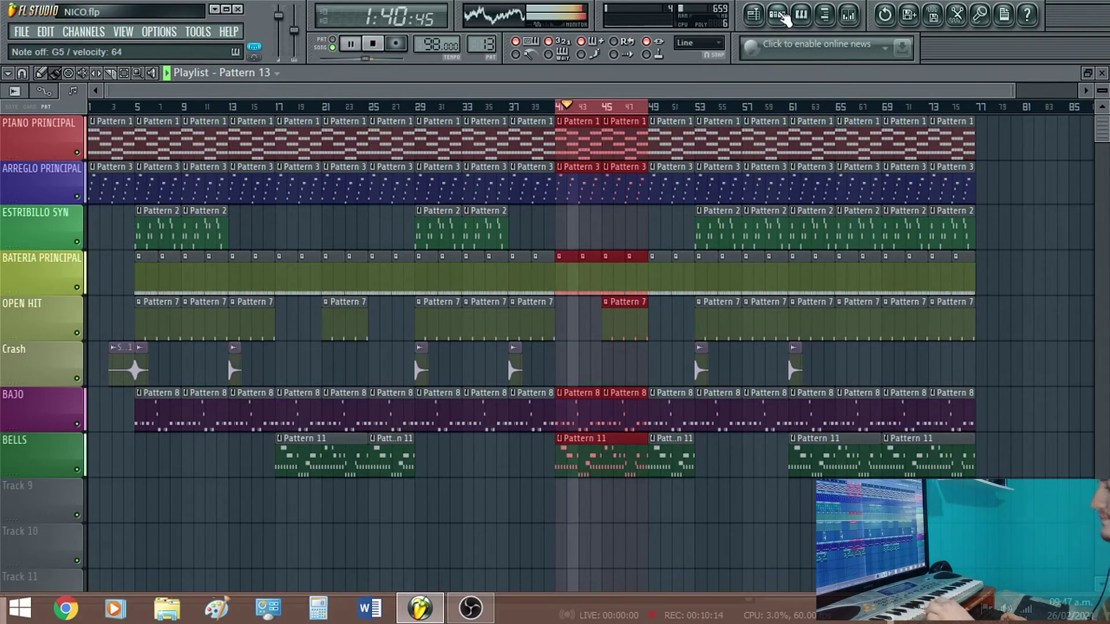
pyautogui.press('space')
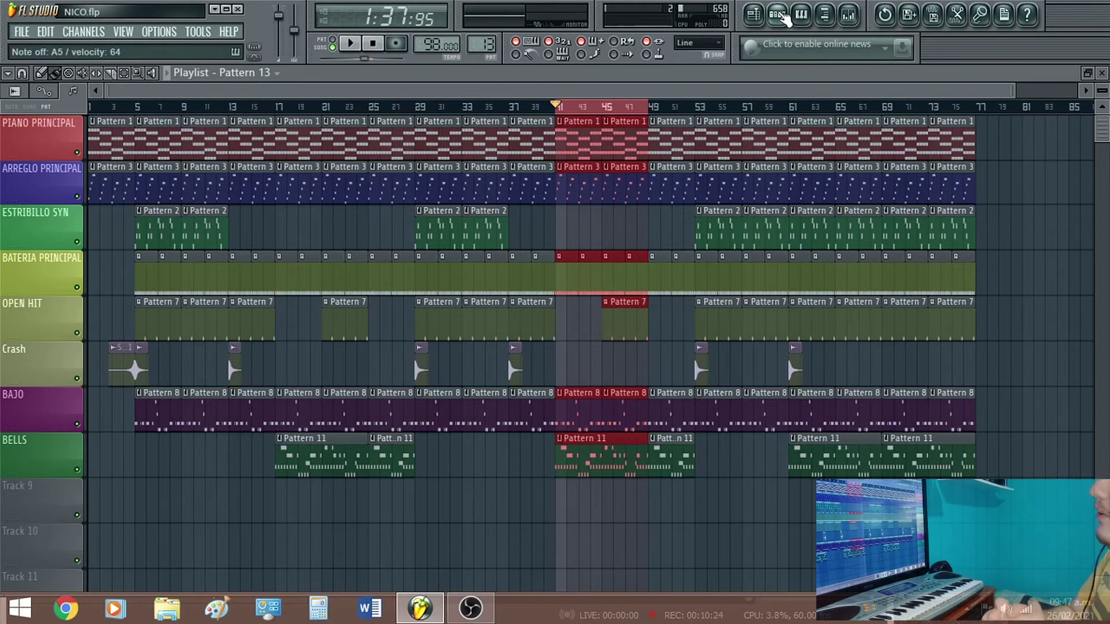
# Paste the copied Super Quartet notes into Pattern 13's SI-String Section channel and open its piano roll
pyautogui.click(782, 14)
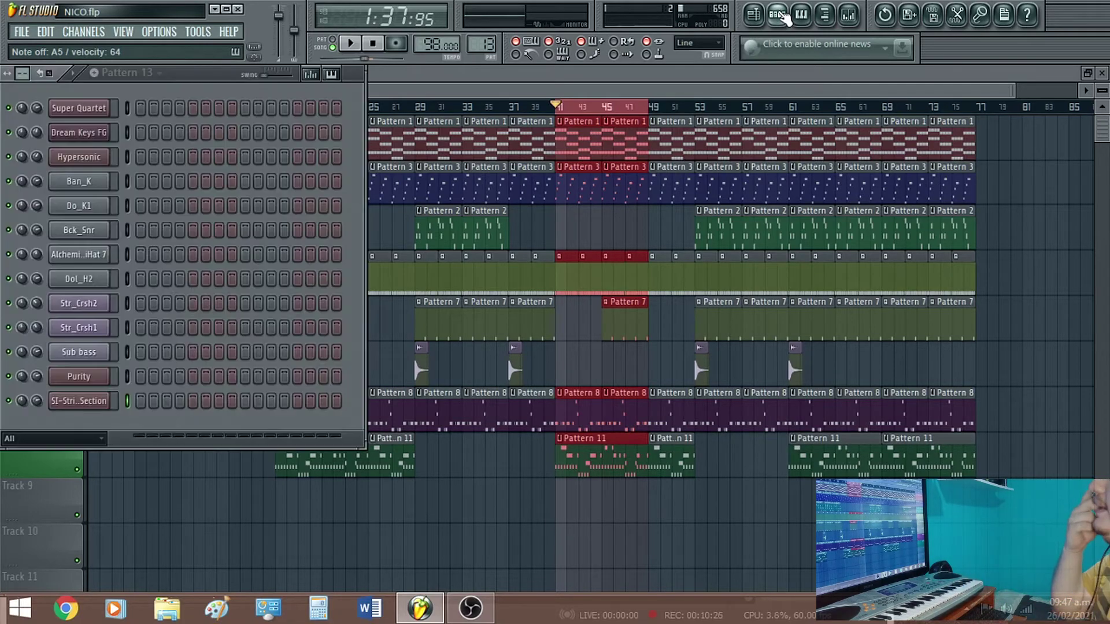
pyautogui.rightClick(76, 107)
pyautogui.click(75, 400)
pyautogui.rightClick(75, 400)
pyautogui.moveTo(163, 425)
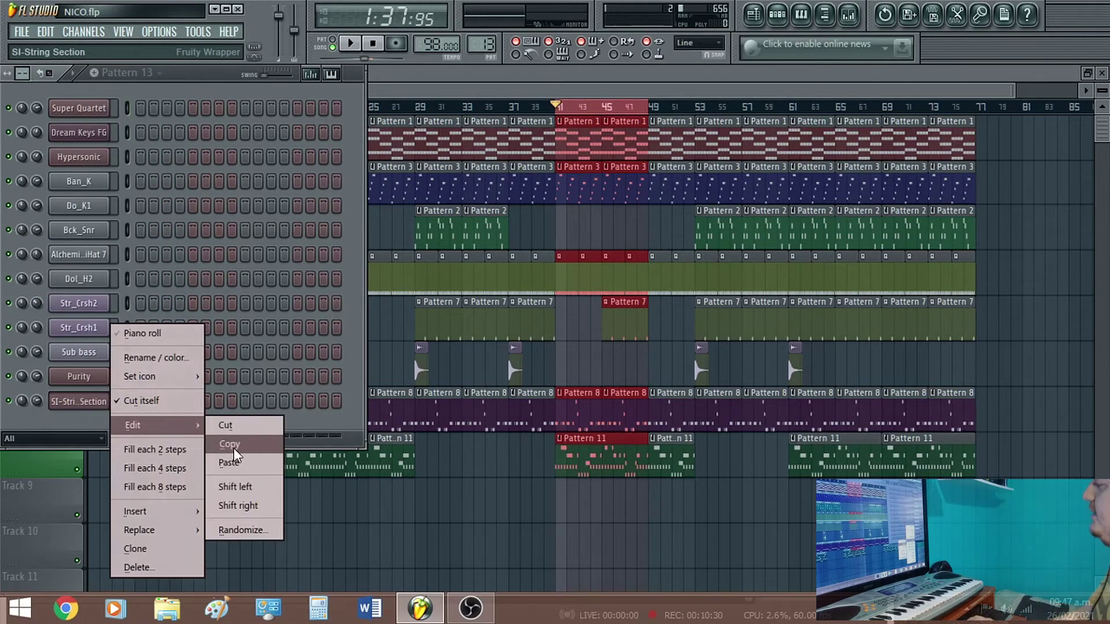
pyautogui.click(231, 446)
pyautogui.click(245, 414)
# Try to delete the upper notes of the chords in the SI-String Section piano roll
pyautogui.moveTo(170, 88); pyautogui.dragTo(882, 181)
pyautogui.moveTo(722, 192); pyautogui.dragTo(55, 264)
pyautogui.press('Delete')
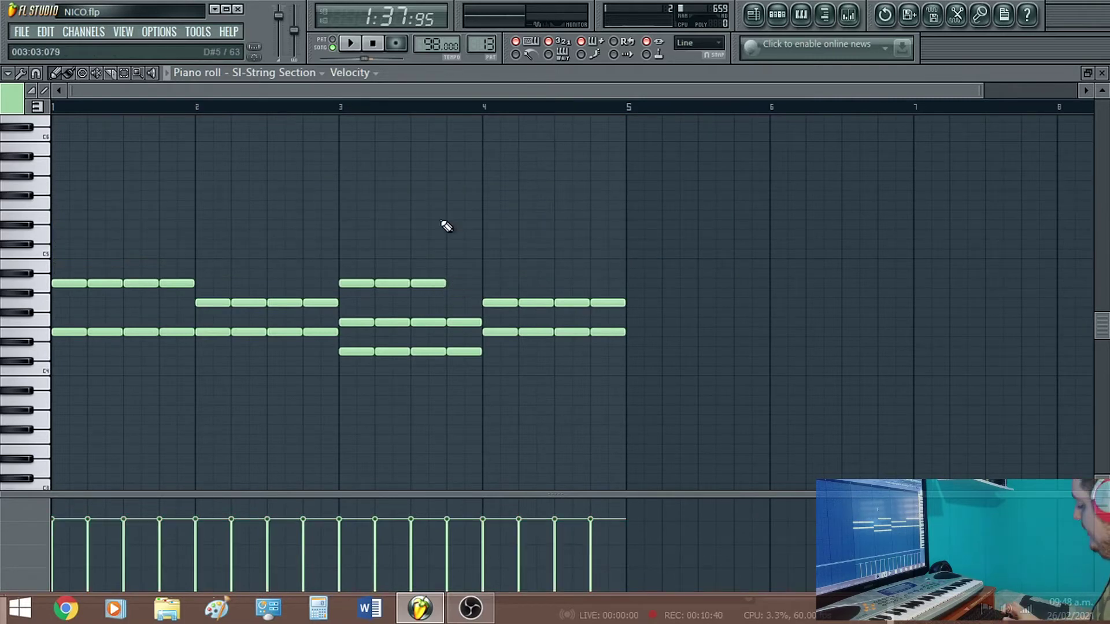
# Undo the last note deletion in the SI-String Section piano roll
pyautogui.hotkey('ctrl', 'z')
pyautogui.hotkey('ctrl', 'z')
pyautogui.hotkey('ctrl', 'z')
pyautogui.hotkey('ctrl', 'z')
pyautogui.hotkey('ctrl', 'z')
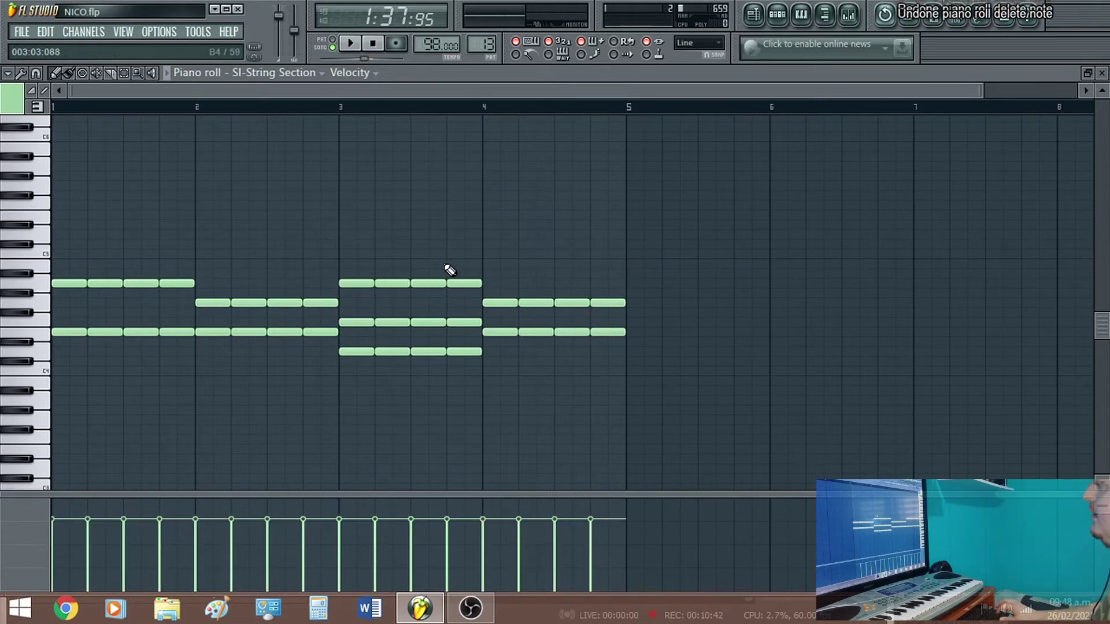
# Paste the copied chords over the SI-String Section channel's notes again to restore them and reopen the piano roll
pyautogui.click(1102, 73)
pyautogui.rightClick(108, 403)
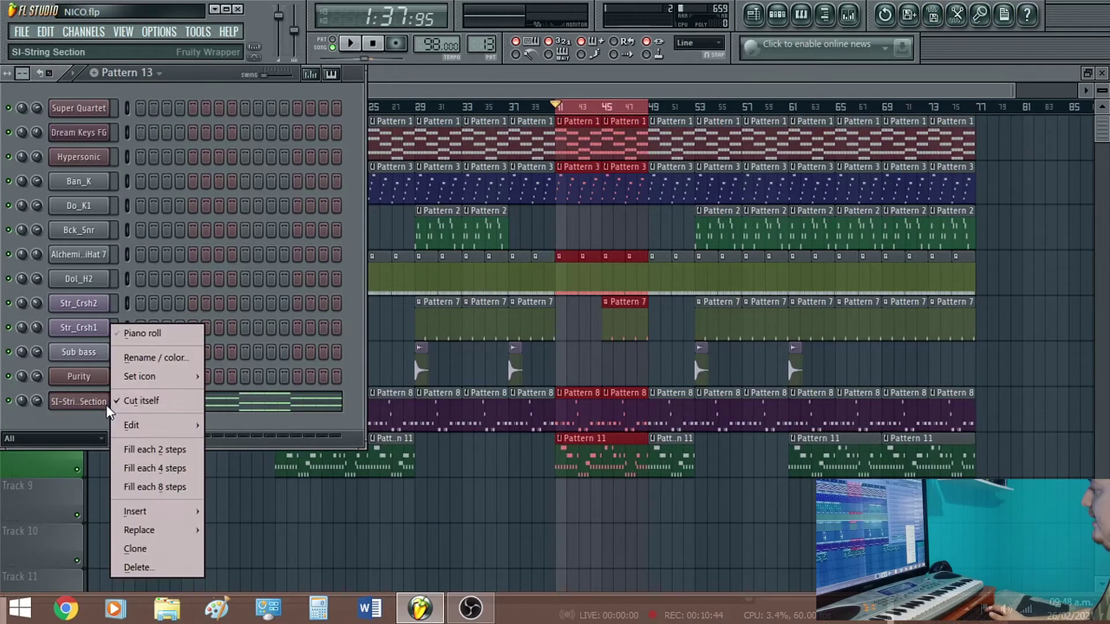
pyautogui.moveTo(168, 429)
pyautogui.click(237, 458)
pyautogui.click(255, 404)
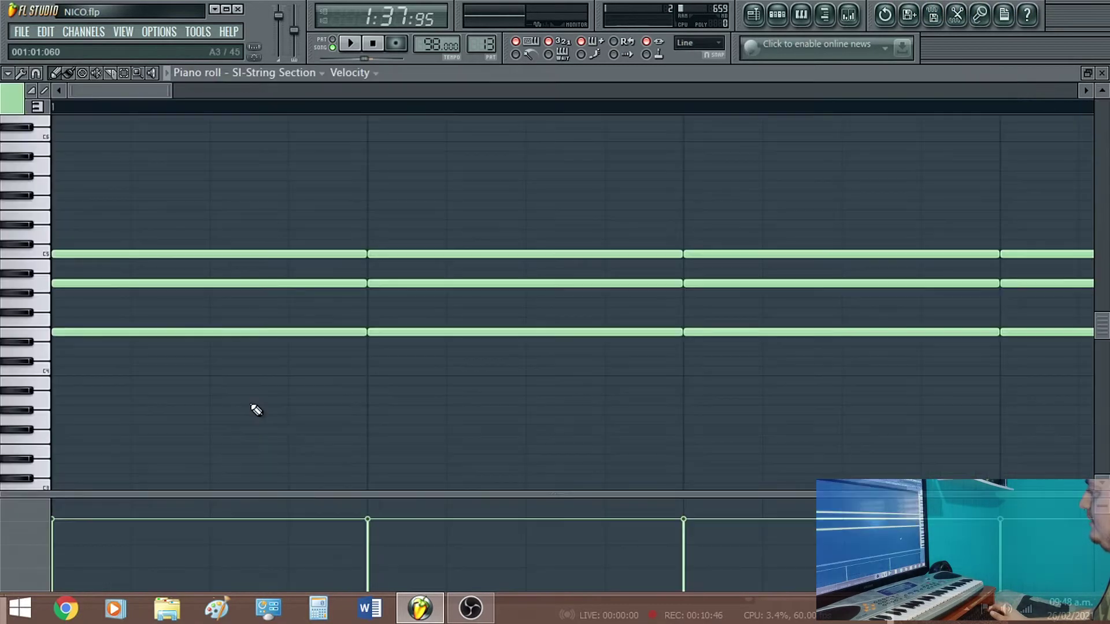
# Delete the lowest note of every chord across the four bars in the SI-String Section piano roll
pyautogui.moveTo(164, 88); pyautogui.dragTo(1013, 166)
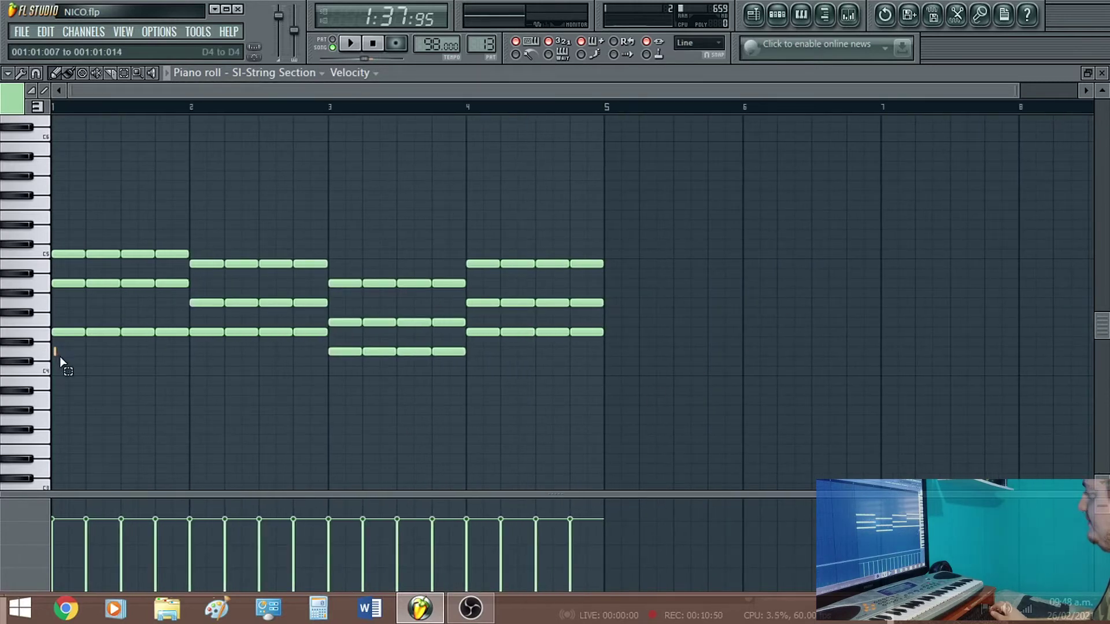
pyautogui.moveTo(235, 351); pyautogui.dragTo(319, 335)
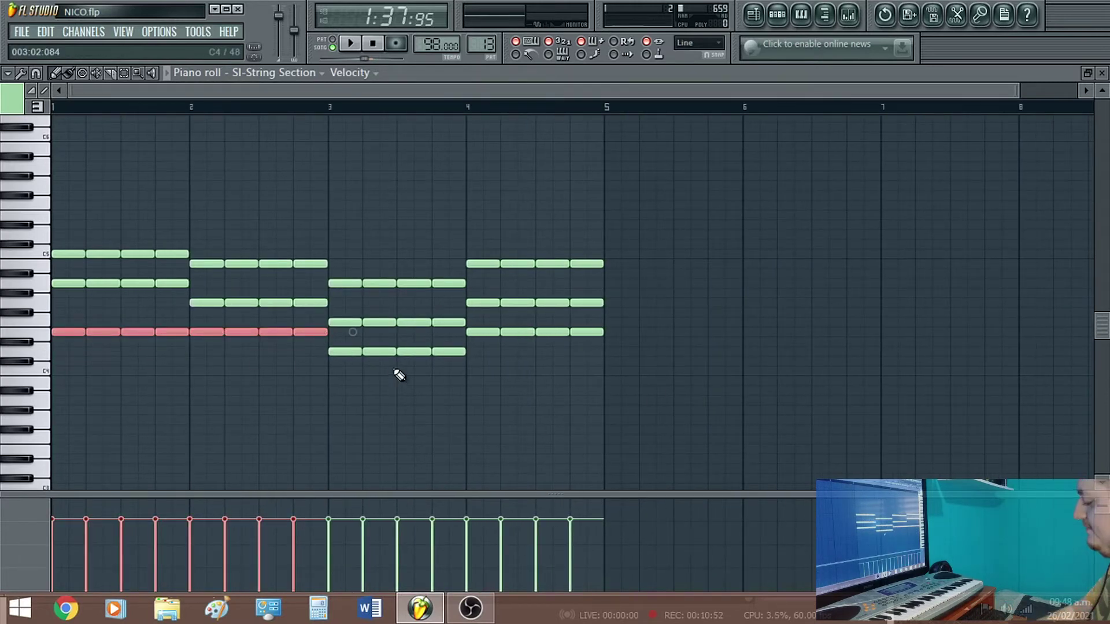
pyautogui.press('Delete')
pyautogui.moveTo(504, 383); pyautogui.dragTo(341, 351)
pyautogui.press('Delete')
pyautogui.moveTo(601, 356); pyautogui.dragTo(460, 337)
pyautogui.press('Delete')
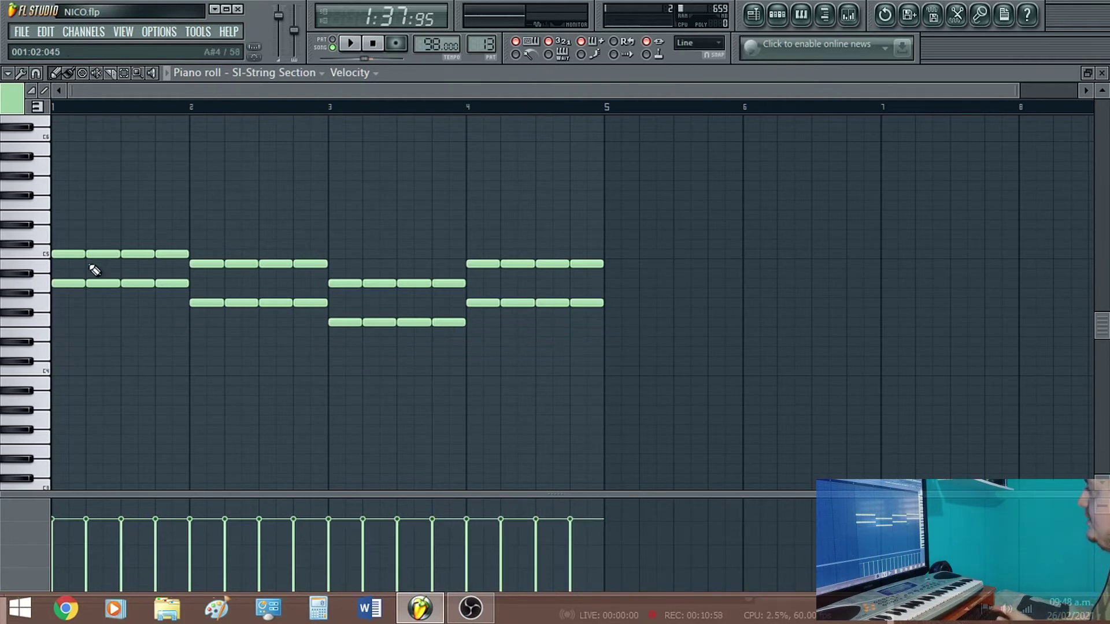
# Shorten all the notes to half a beat and shift each bar's upper notes half a beat later so they alternate with the lower ones
pyautogui.moveTo(643, 234); pyautogui.dragTo(51, 406)
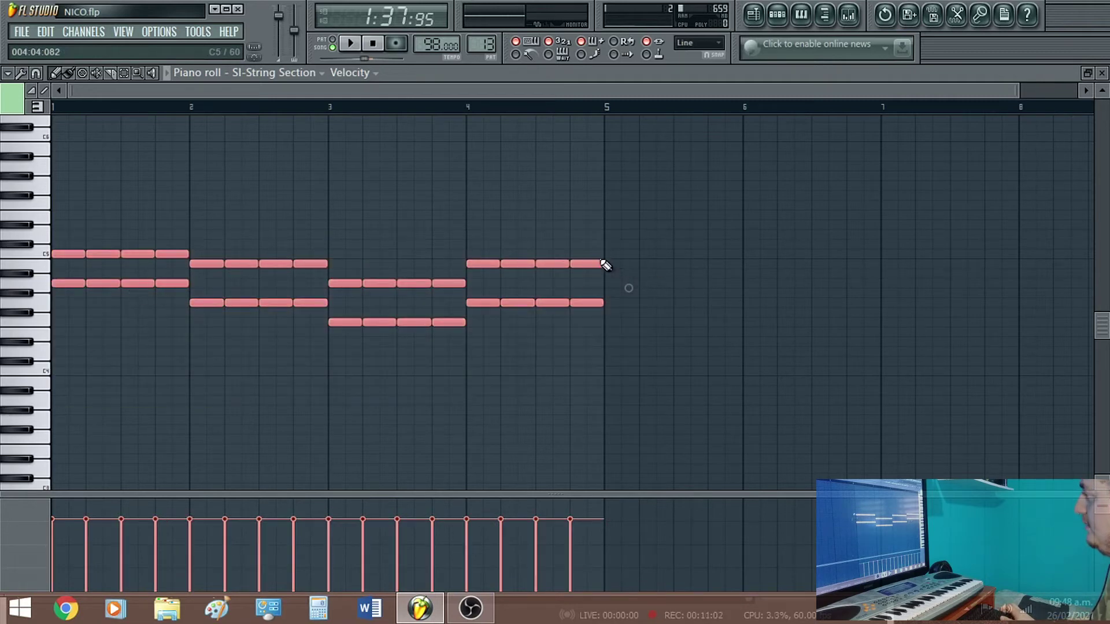
pyautogui.moveTo(600, 264); pyautogui.dragTo(589, 269)
pyautogui.moveTo(633, 183); pyautogui.dragTo(72, 258)
pyautogui.moveTo(450, 269); pyautogui.dragTo(345, 284)
# Play Pattern 13 in pattern mode to check the alternating string notes, stop playback and close the piano roll
pyautogui.press('space')
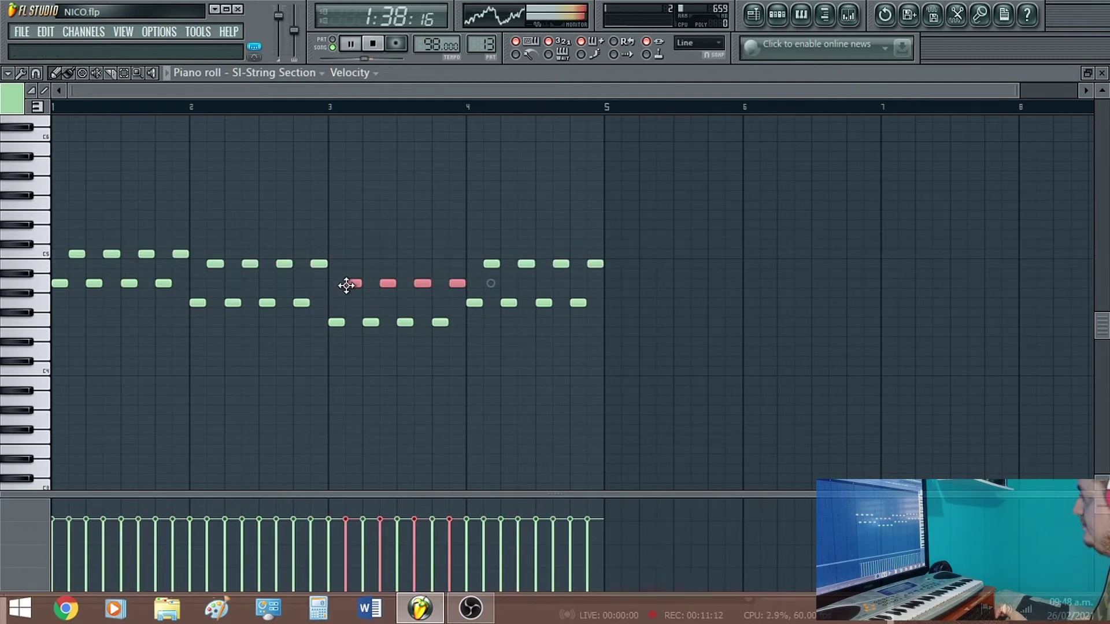
pyautogui.press('space')
pyautogui.click(333, 42)
pyautogui.press('space')
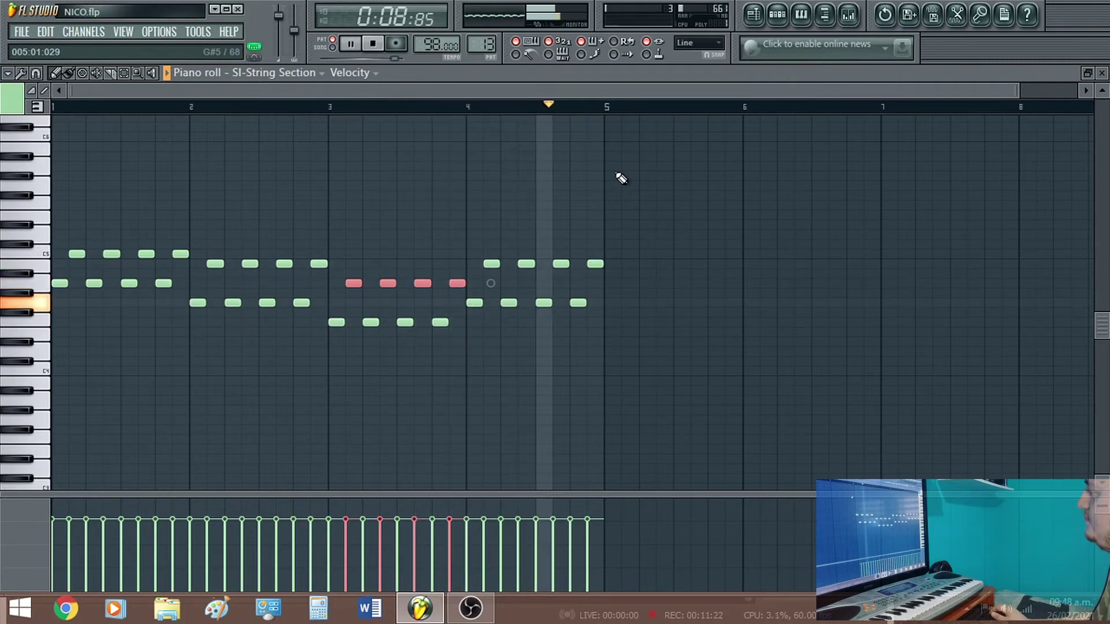
pyautogui.click(1103, 74)
pyautogui.press('space')
# Place Pattern 13 on Track 9 at bar 41 in song mode and audition it with the other parts
pyautogui.click(333, 48)
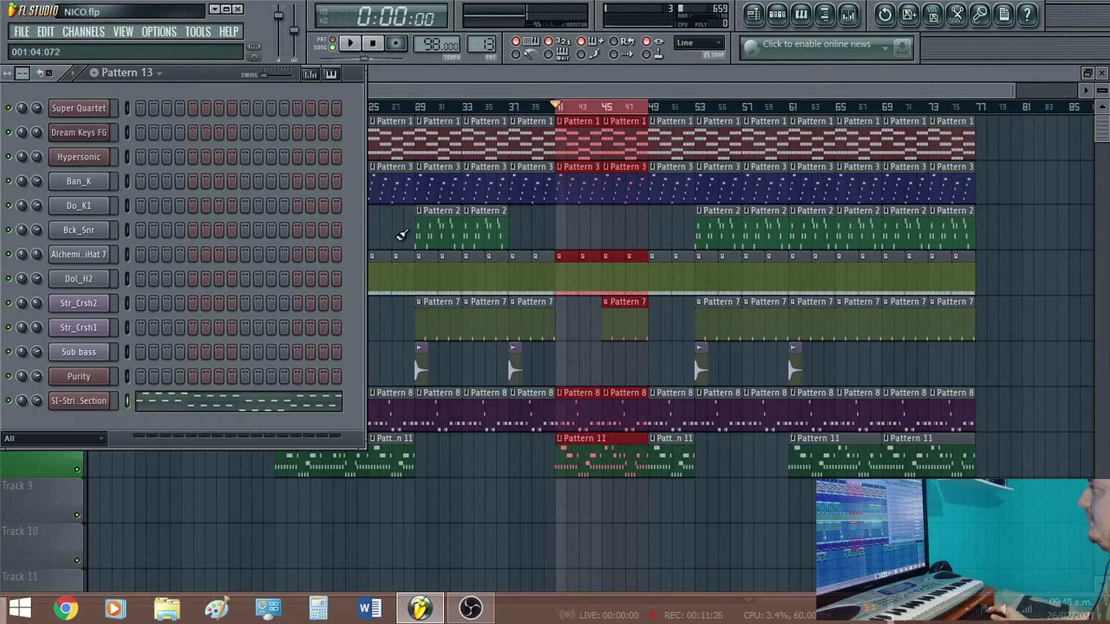
pyautogui.click(555, 499)
pyautogui.press('space')
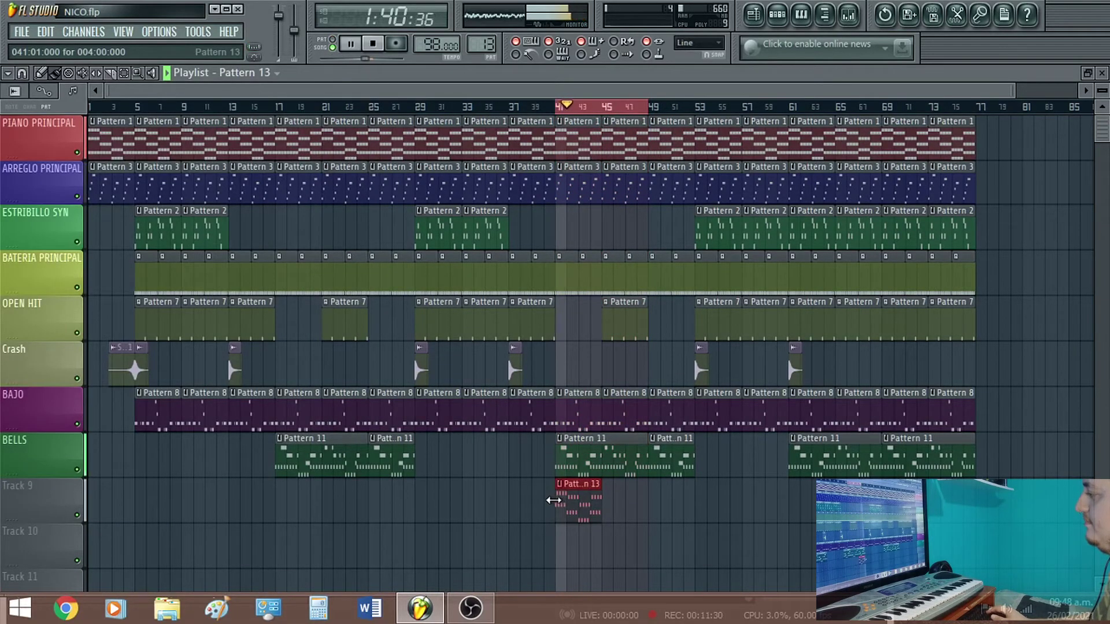
pyautogui.click(777, 14)
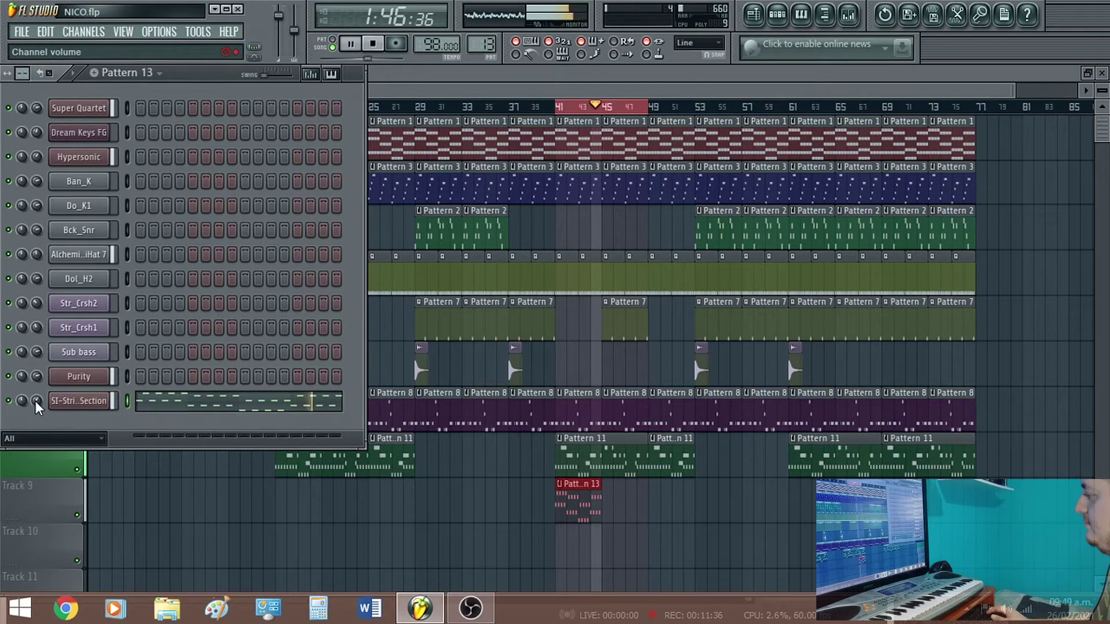
pyautogui.press('space')
# Replace the instrument on the SI-String Section channel with ravity(S)
pyautogui.click(76, 399)
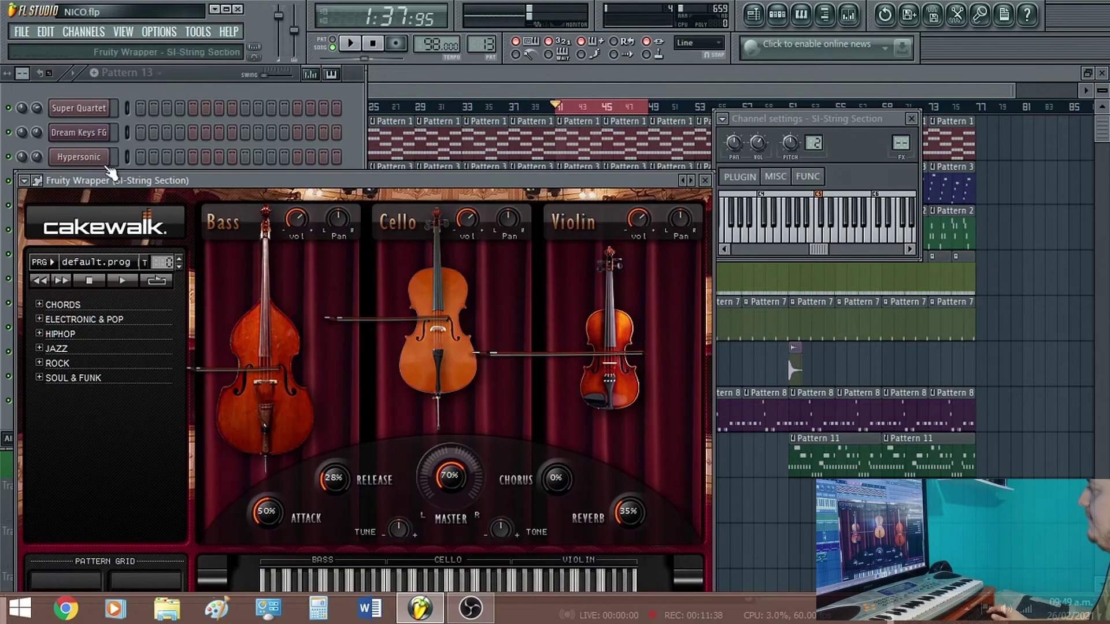
pyautogui.moveTo(125, 178); pyautogui.dragTo(224, 131)
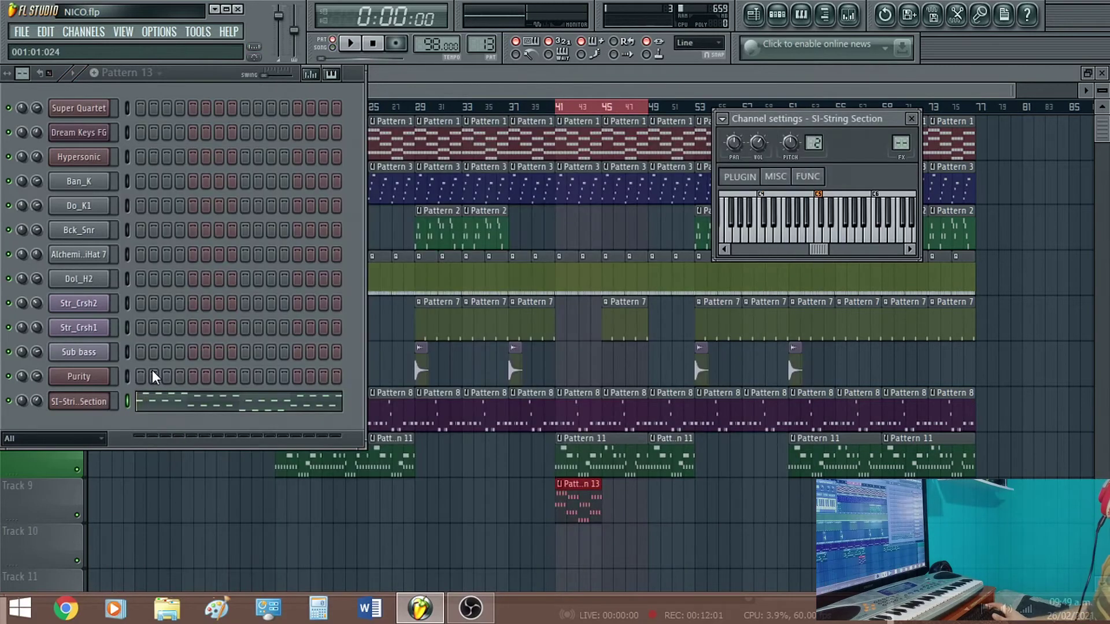
pyautogui.click(96, 401)
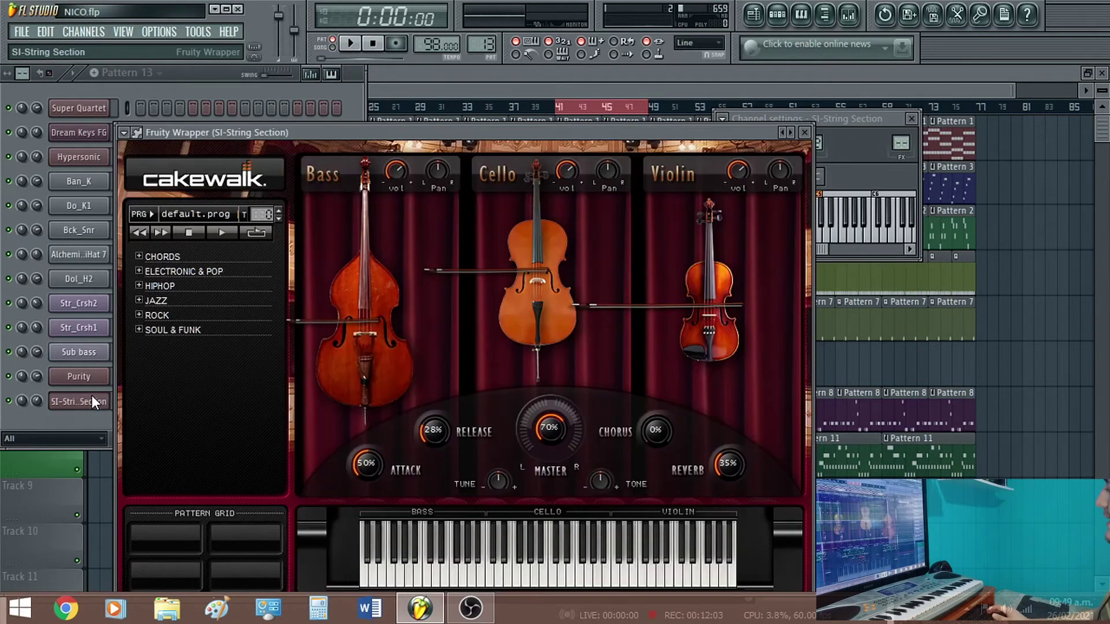
pyautogui.click(81, 397)
pyautogui.rightClick(81, 397)
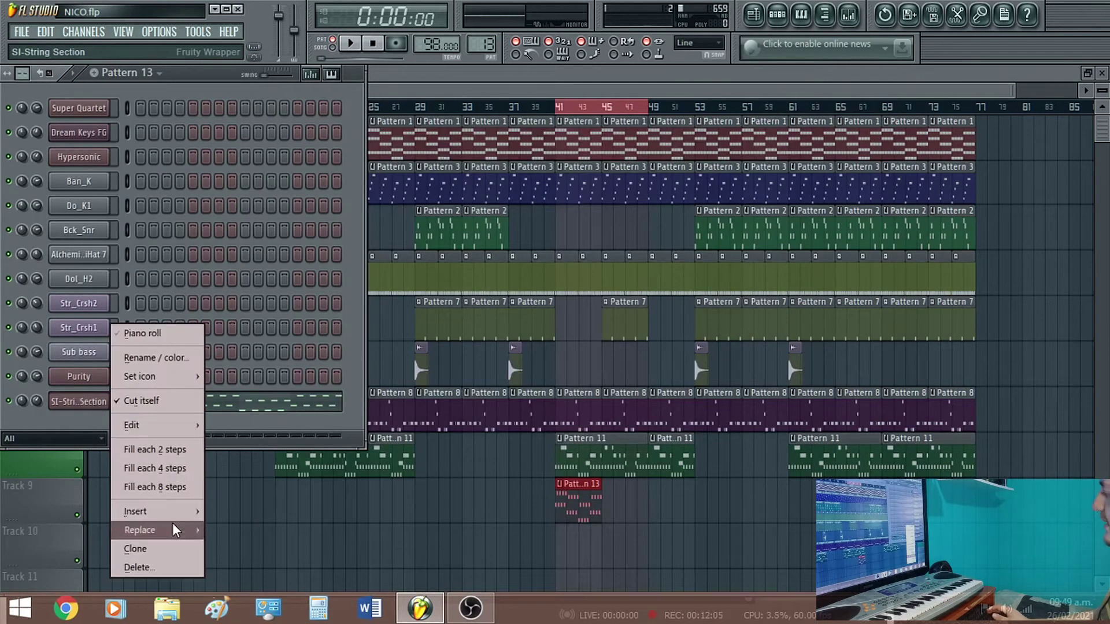
pyautogui.moveTo(172, 527)
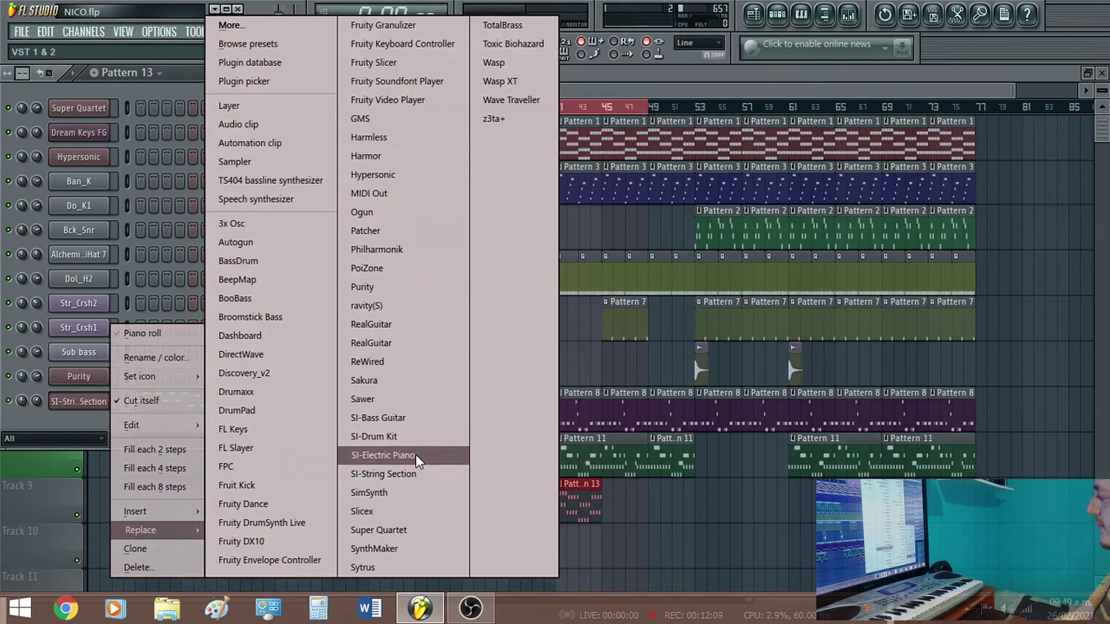
pyautogui.click(401, 307)
# Select the Pizzicato Strings preset from ravity(S)'s factory Strings category, play the pattern and close the plugin window
pyautogui.click(417, 169)
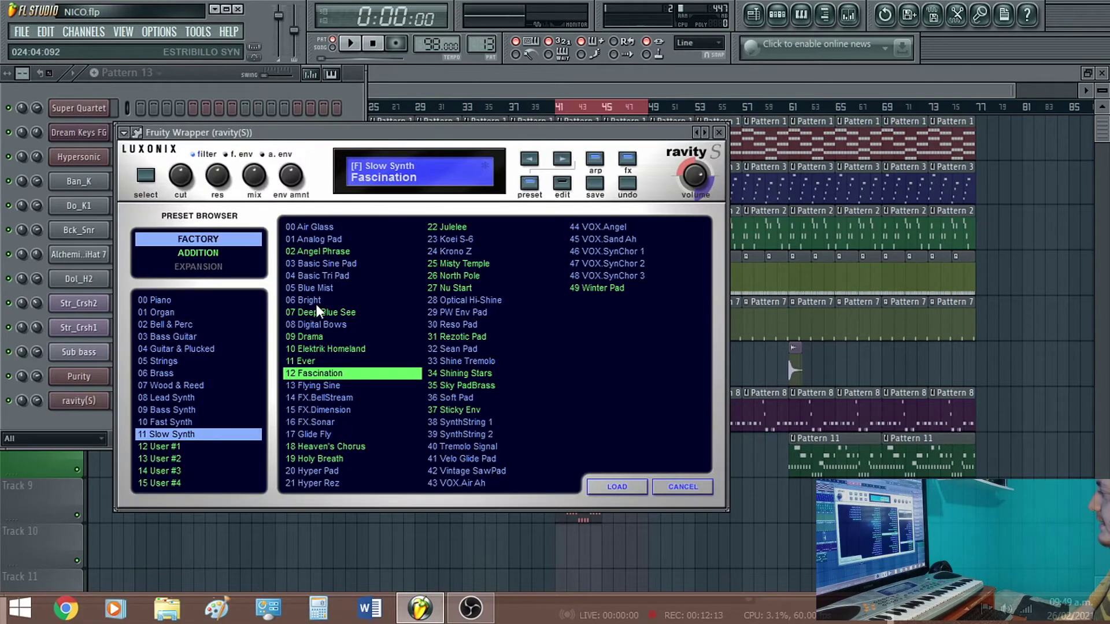
pyautogui.click(169, 362)
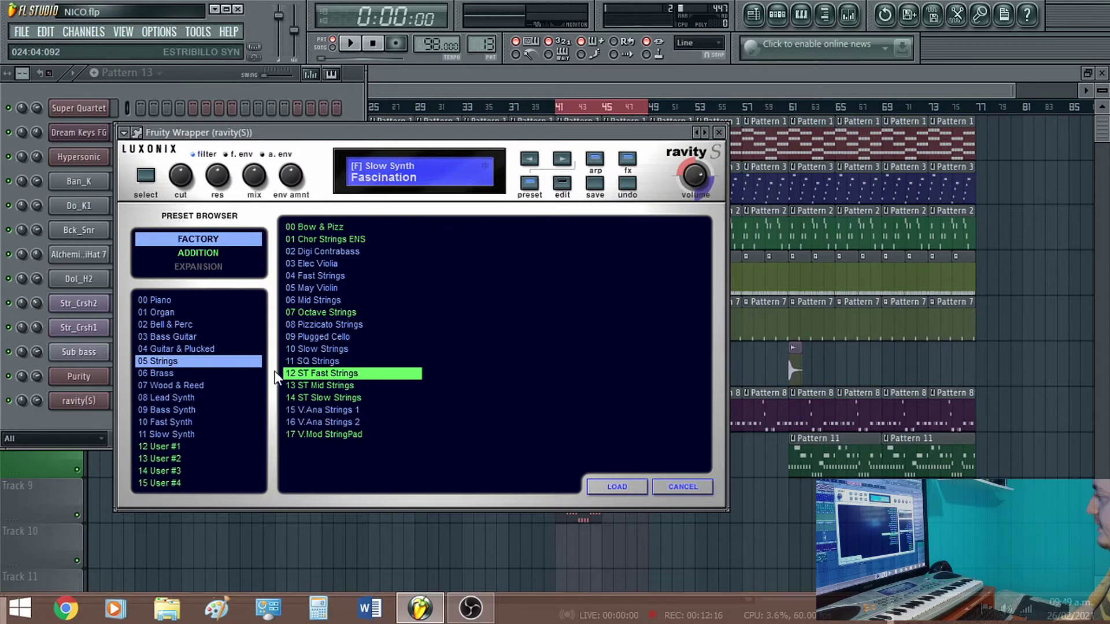
pyautogui.click(327, 326)
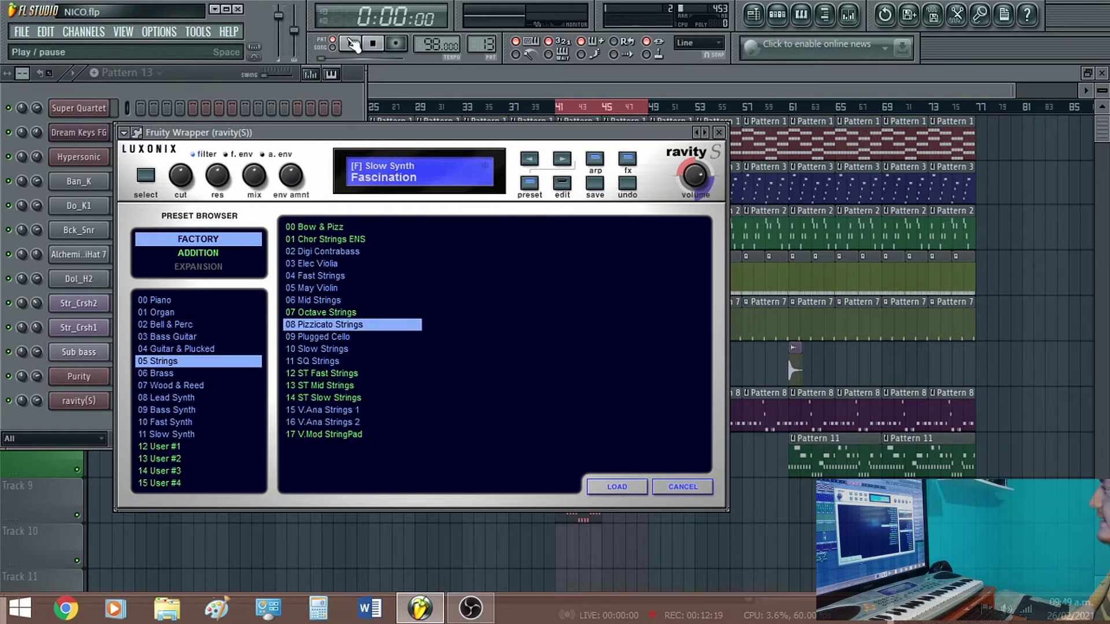
pyautogui.click(350, 44)
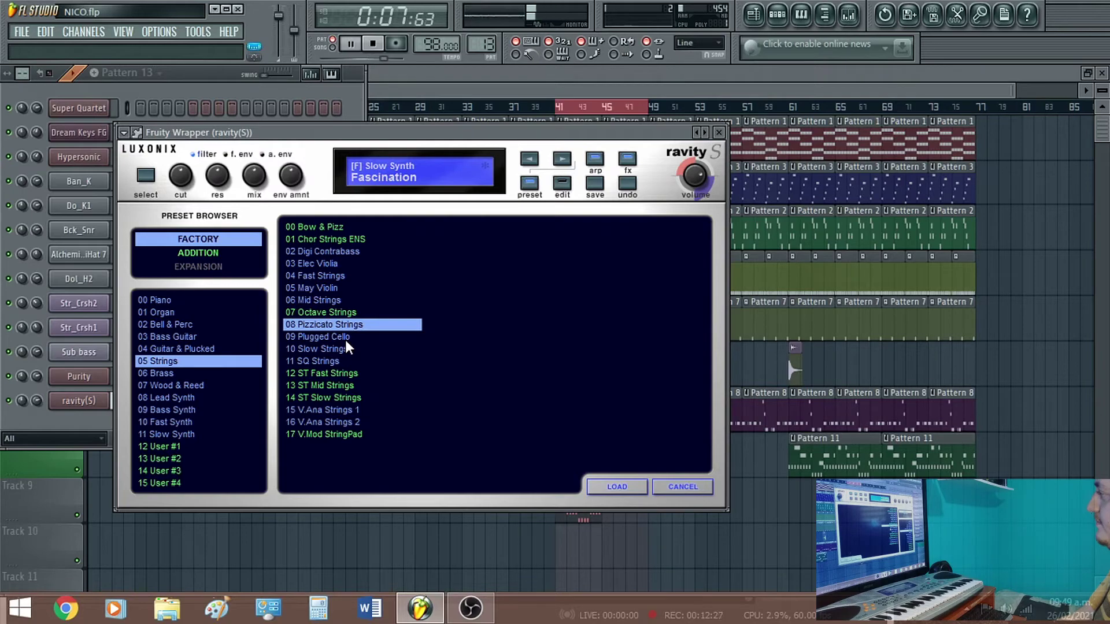
pyautogui.click(718, 131)
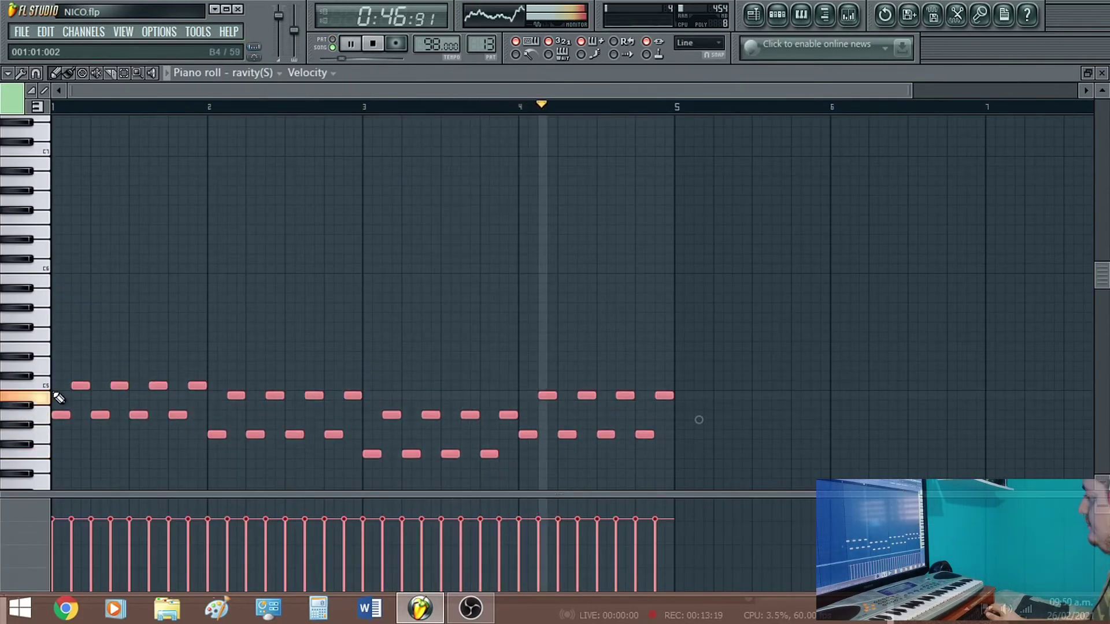
# Return to the playlist and add Pattern 13 clips on Track 9 at bars 37, 41, 45, 49 and from bar 61 onward
pyautogui.press('F5')
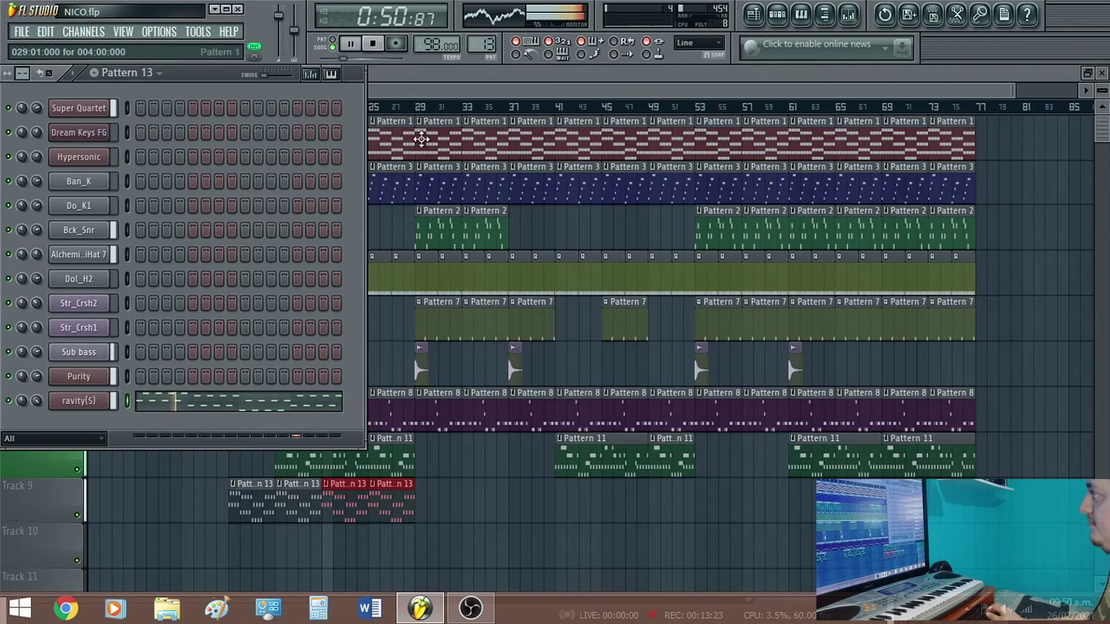
pyautogui.press('F6')
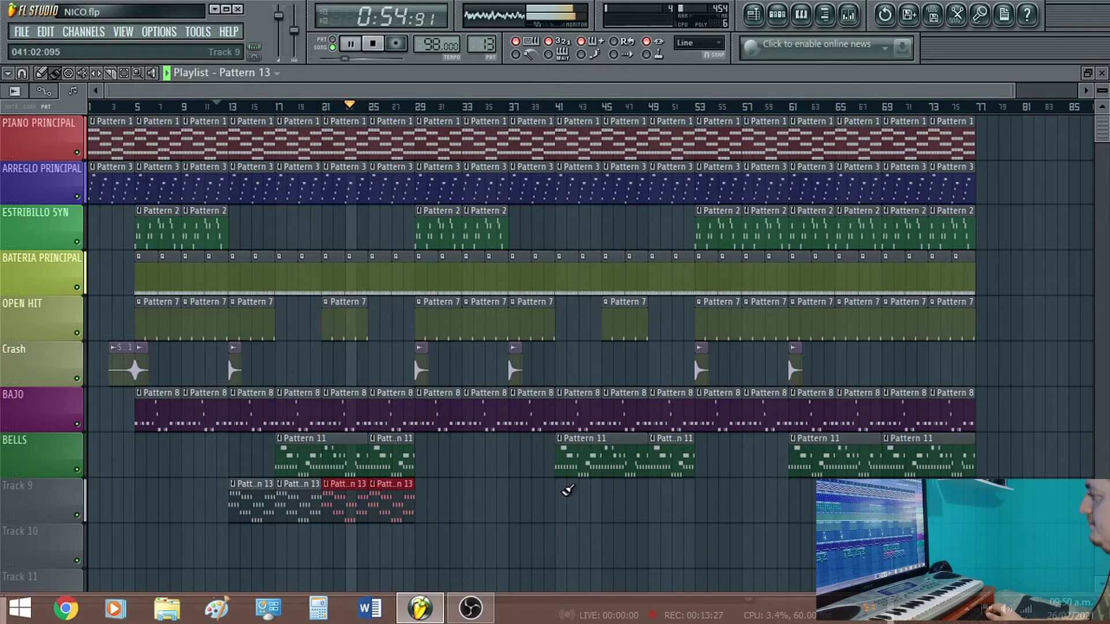
pyautogui.click(523, 501)
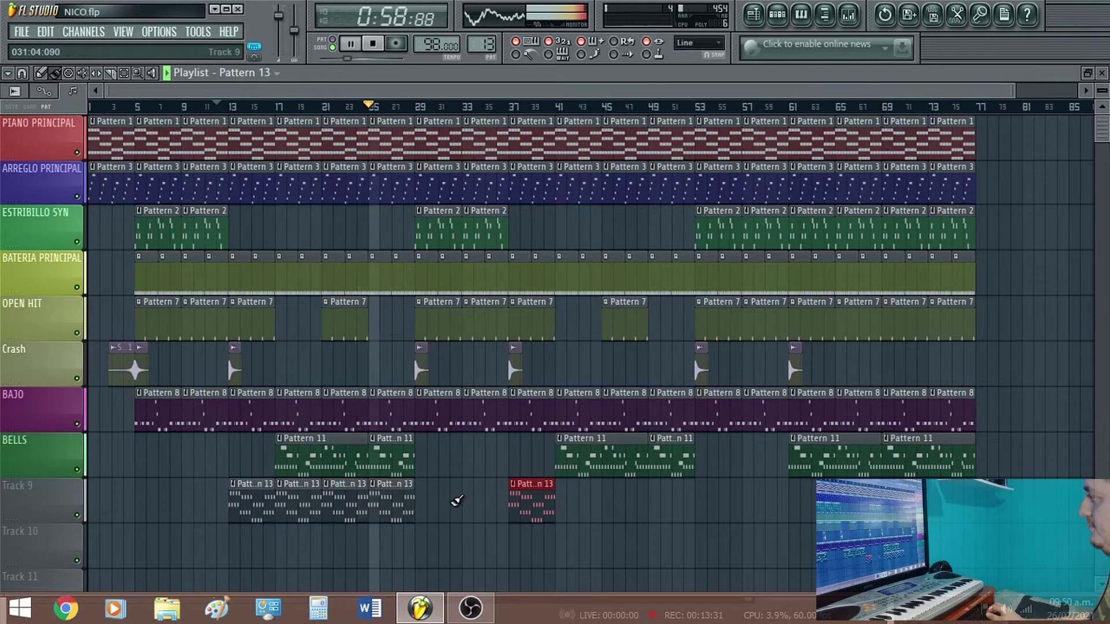
pyautogui.moveTo(568, 504); pyautogui.dragTo(639, 509)
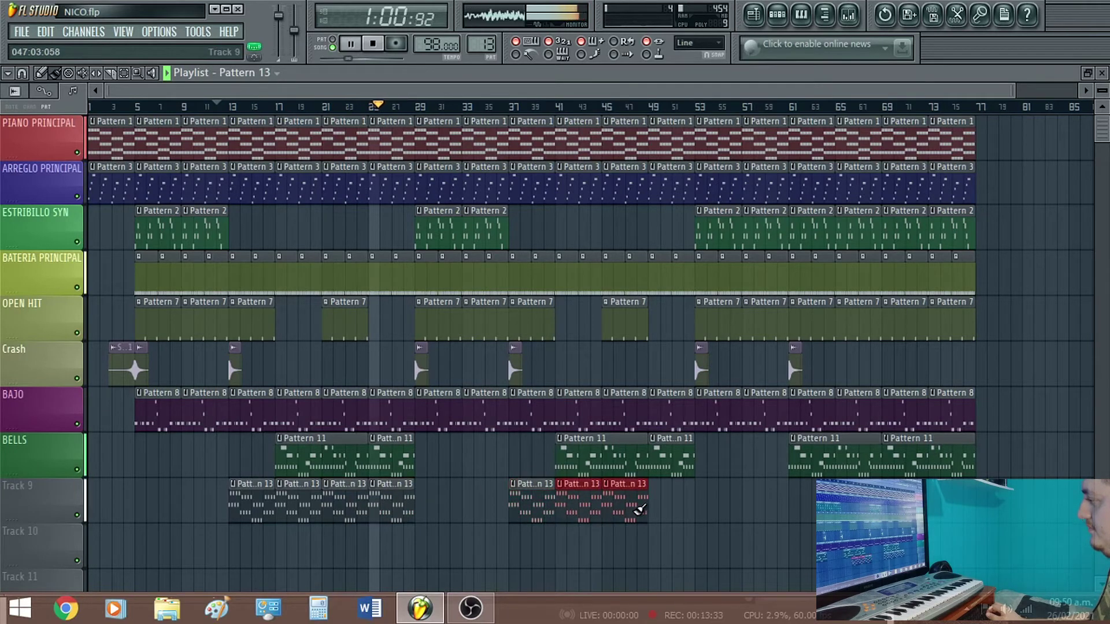
pyautogui.click(659, 510)
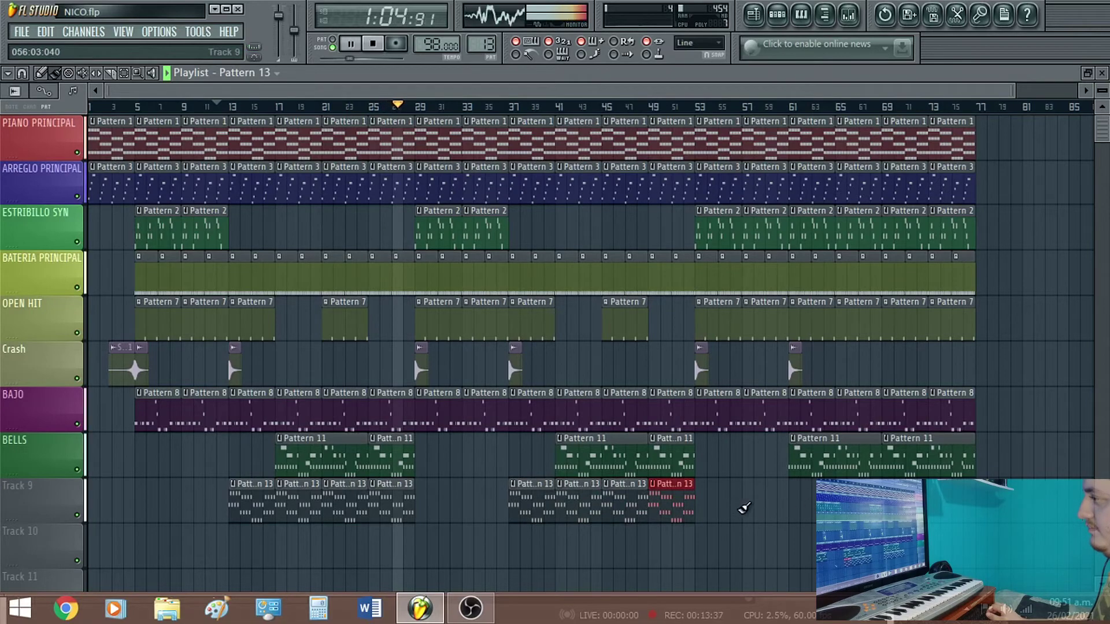
pyautogui.click(798, 503)
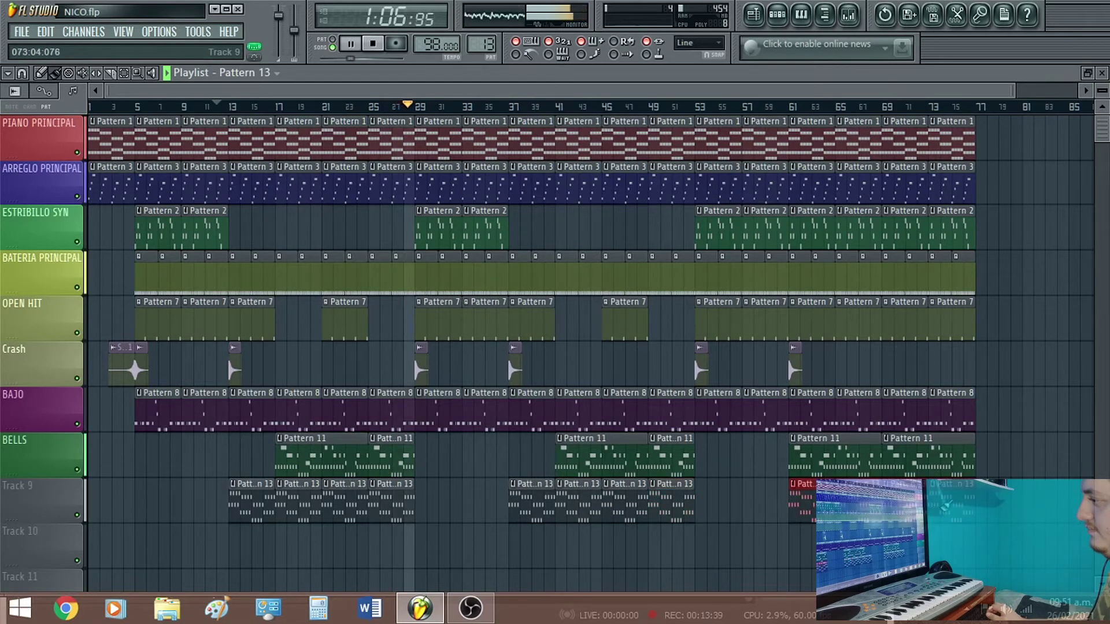
# Fill the gap on Track 9 with Pattern 13 clips at bars 29 and 33, and stop playback
pyautogui.click(419, 508)
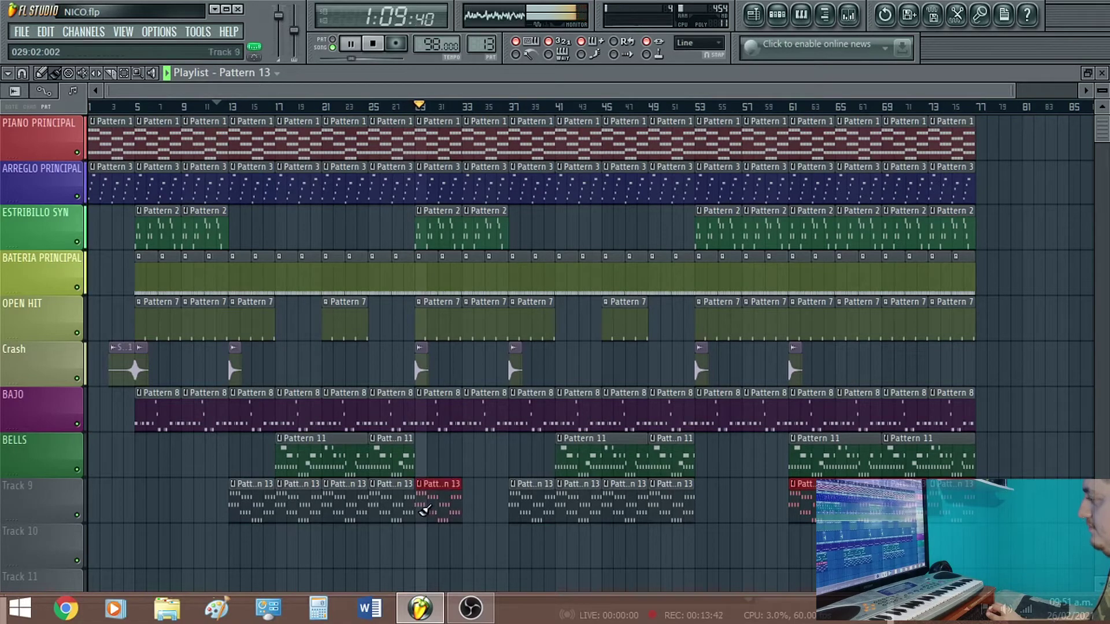
pyautogui.click(472, 506)
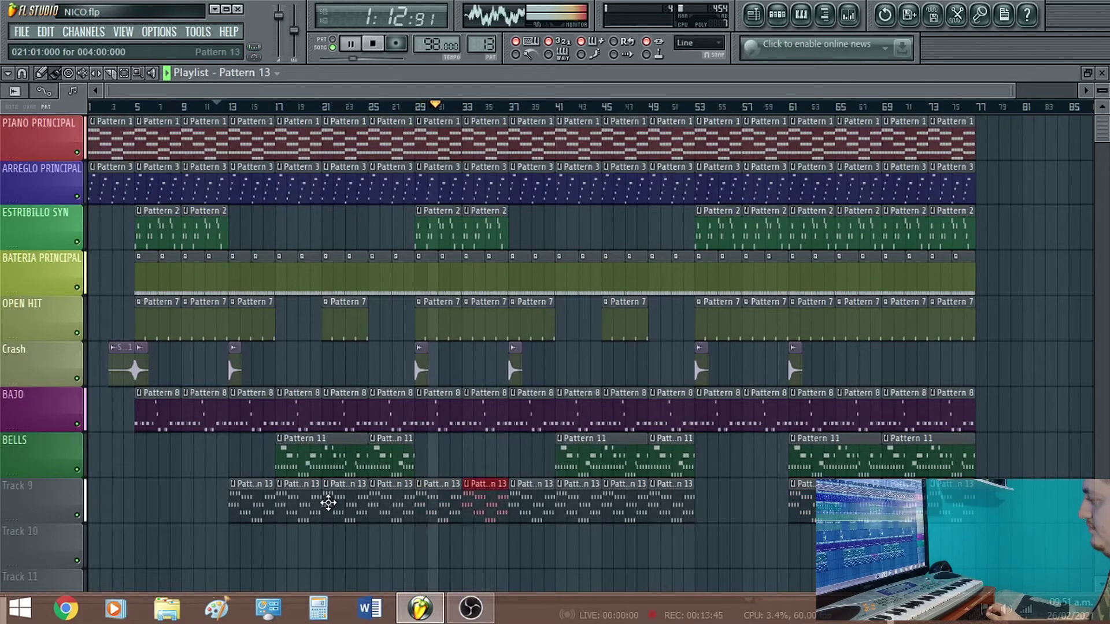
pyautogui.press('space')
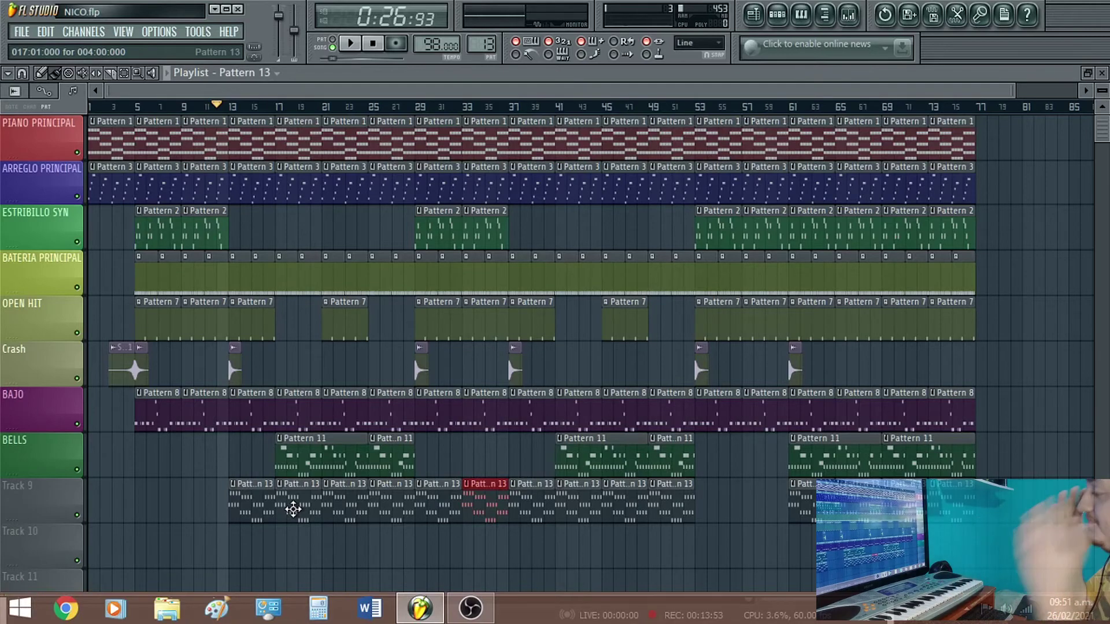
# Add a new SI-String Section channel and close its plugin window
pyautogui.click(102, 35)
pyautogui.moveTo(98, 49)
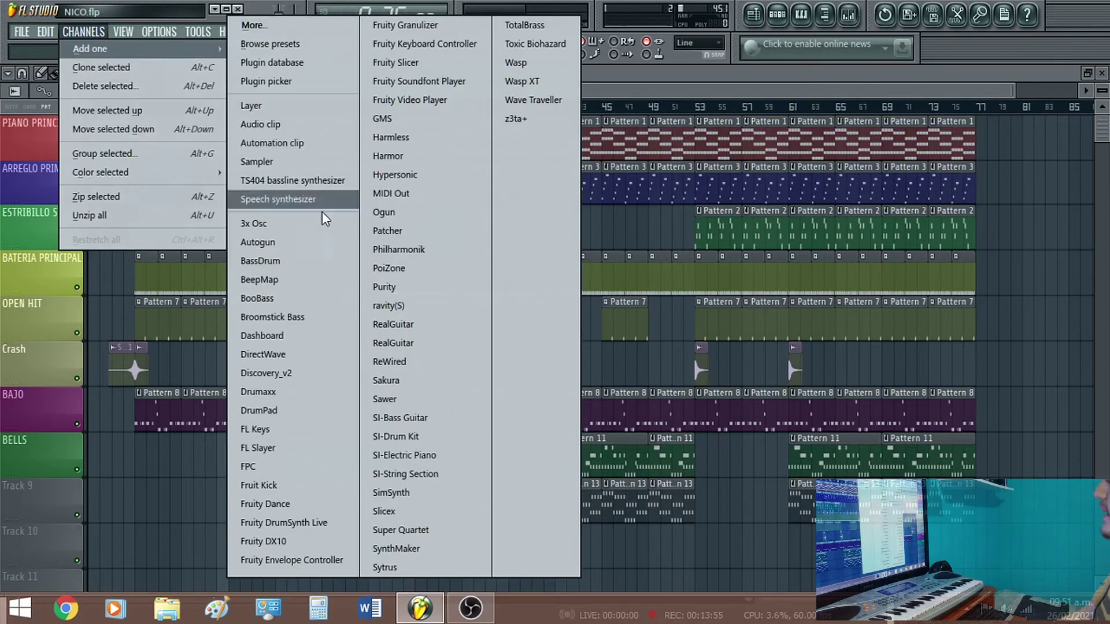
pyautogui.click(440, 469)
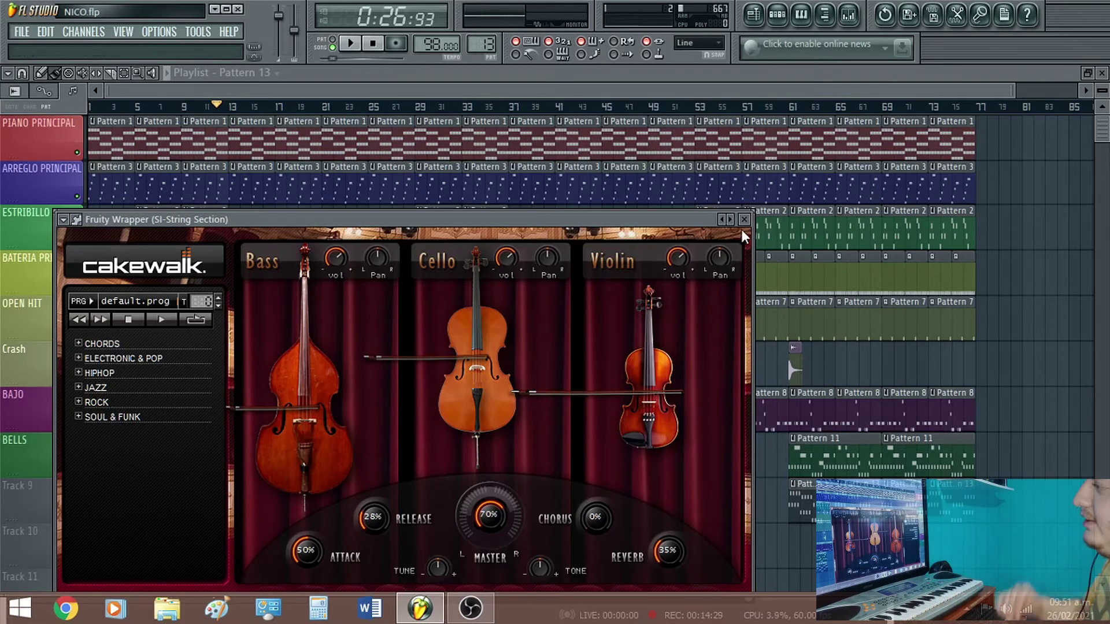
pyautogui.click(745, 220)
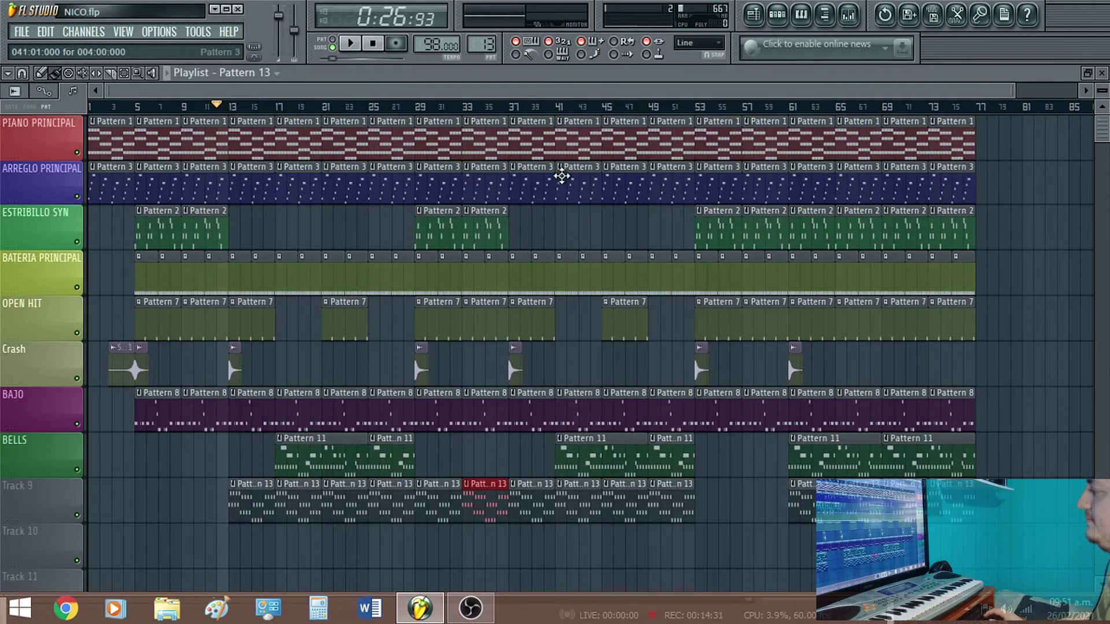
# Play the song from about bar 56 and again from bar 61 to listen to the final section
pyautogui.press('space')
pyautogui.click(732, 105)
pyautogui.press('space')
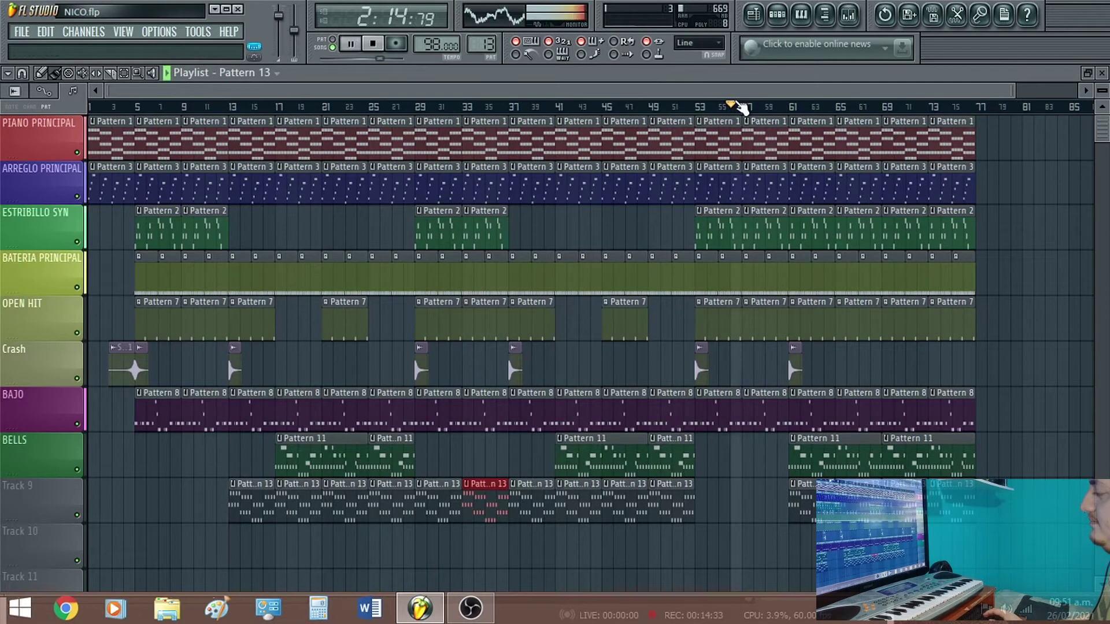
pyautogui.click(790, 106)
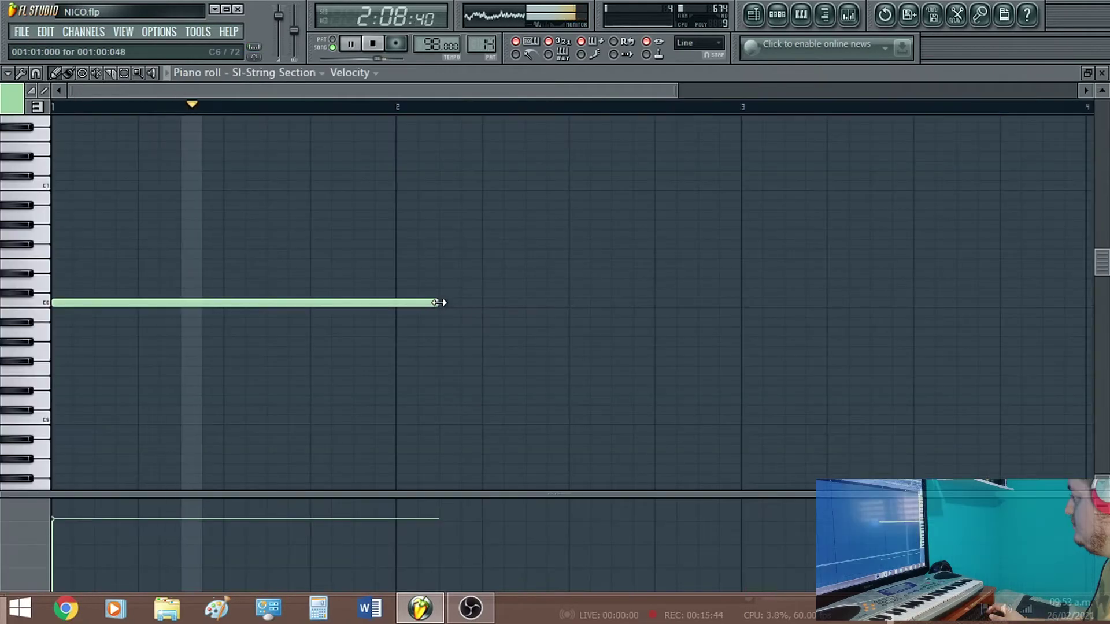
# Trim the C6 note to one bar in Pattern 14's SI-String Section, add a one-bar D6 note at bar 2 and play it
pyautogui.moveTo(441, 301); pyautogui.dragTo(395, 304)
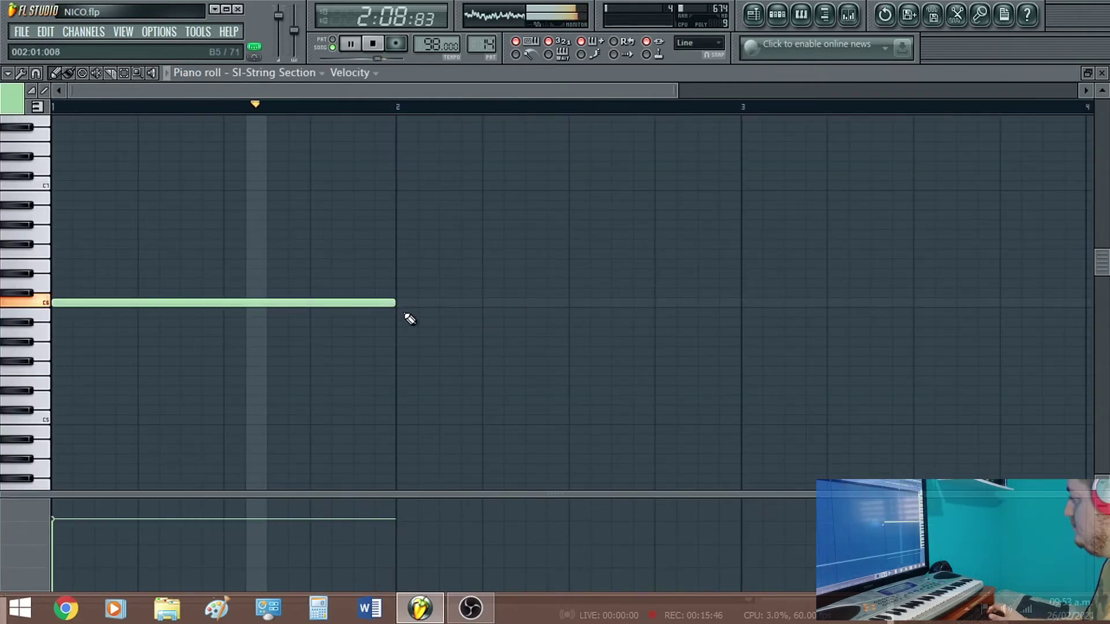
pyautogui.press('space')
pyautogui.click(399, 294)
pyautogui.press('space')
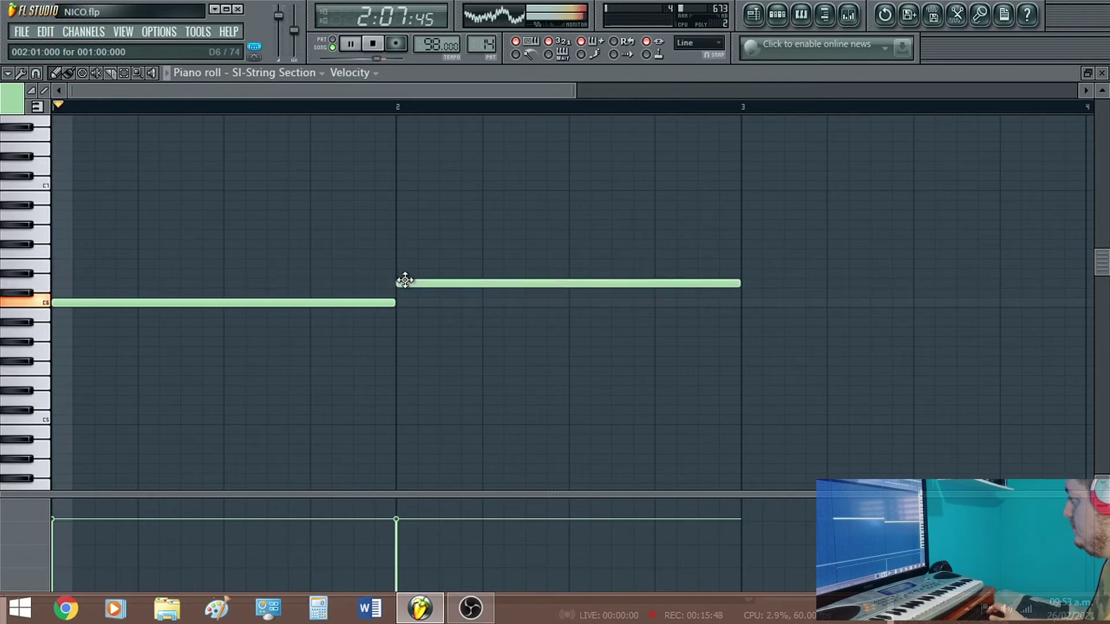
# Add a half-bar F6 note followed by a half-bar E6 note in bar 3 of the SI-String Section melody
pyautogui.moveTo(678, 91); pyautogui.dragTo(782, 94)
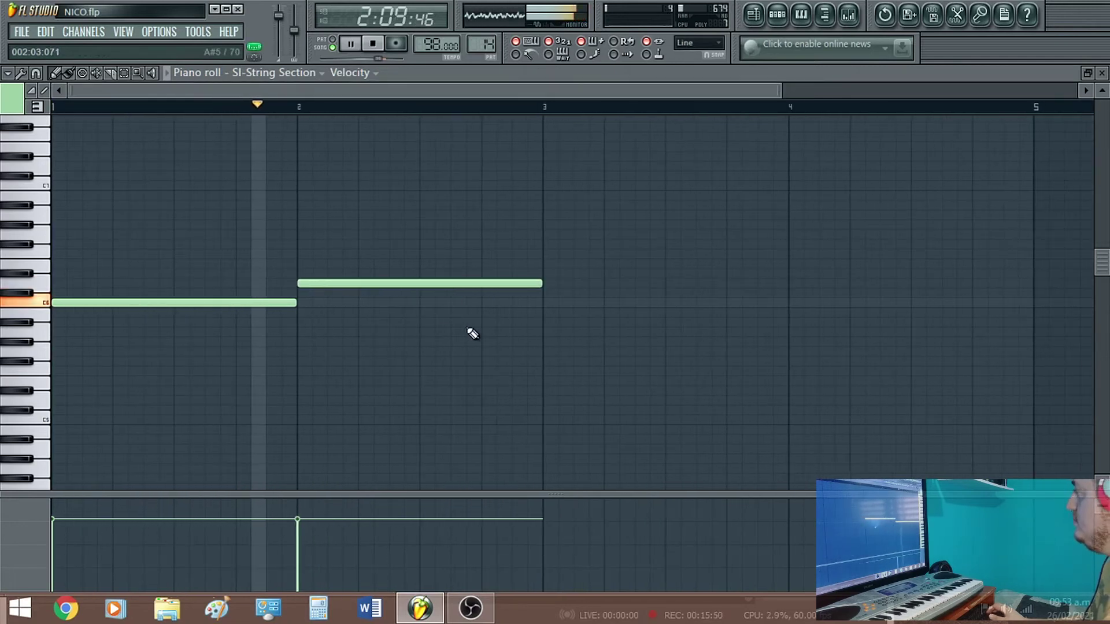
pyautogui.click(546, 239)
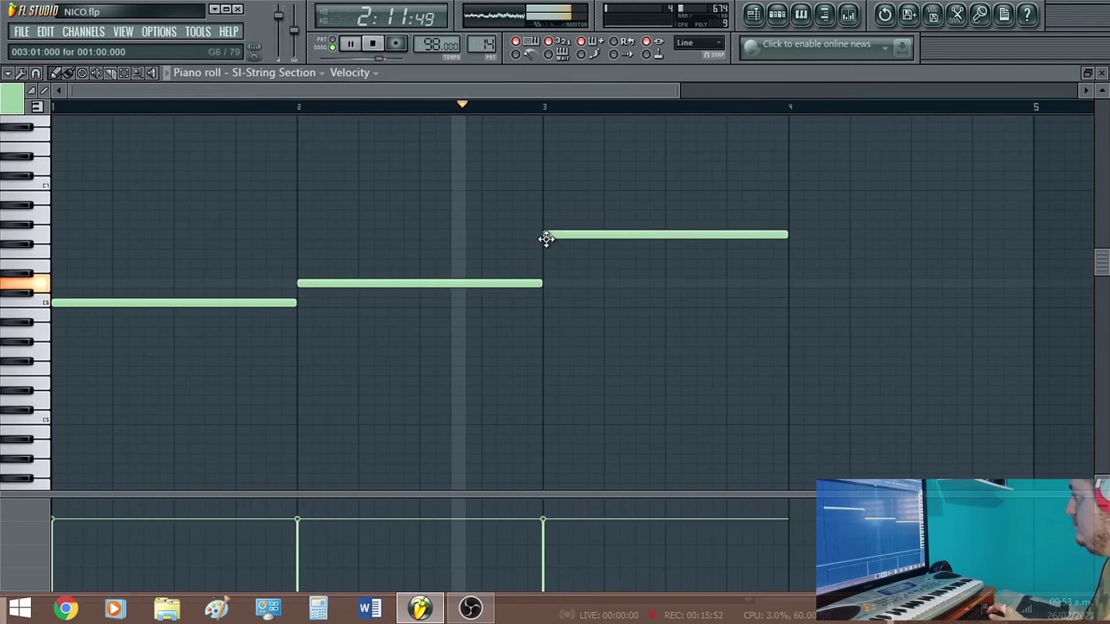
pyautogui.press('space')
pyautogui.moveTo(766, 244); pyautogui.dragTo(660, 269)
pyautogui.press('space')
pyautogui.click(667, 263)
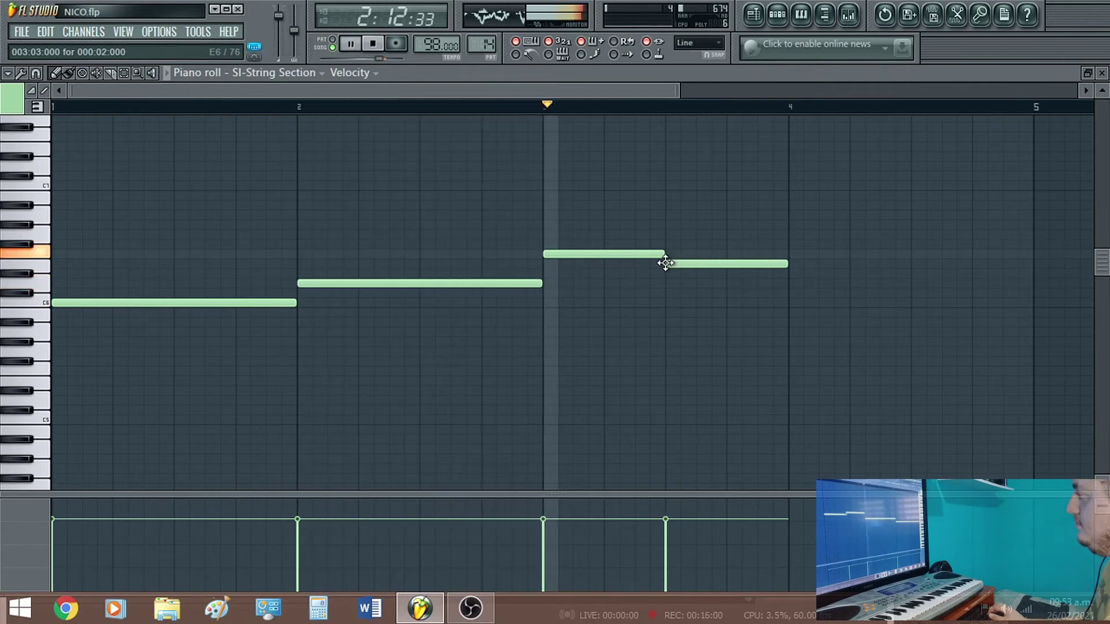
# Listen to the bar 3 notes and try a different split between F6 and E6
pyautogui.press('space')
pyautogui.moveTo(603, 250)
pyautogui.mouseDown()
pyautogui.moveTo(605, 236)
pyautogui.moveTo(604, 255)
pyautogui.moveTo(638, 255)
pyautogui.moveTo(603, 255)
pyautogui.mouseUp()
pyautogui.press('space')
pyautogui.moveTo(683, 263); pyautogui.dragTo(623, 264)
pyautogui.moveTo(696, 266); pyautogui.dragTo(758, 265)
pyautogui.moveTo(600, 254); pyautogui.dragTo(660, 254)
# Add a one-bar D6 note at bar 4 and play the four-bar phrase
pyautogui.click(793, 235)
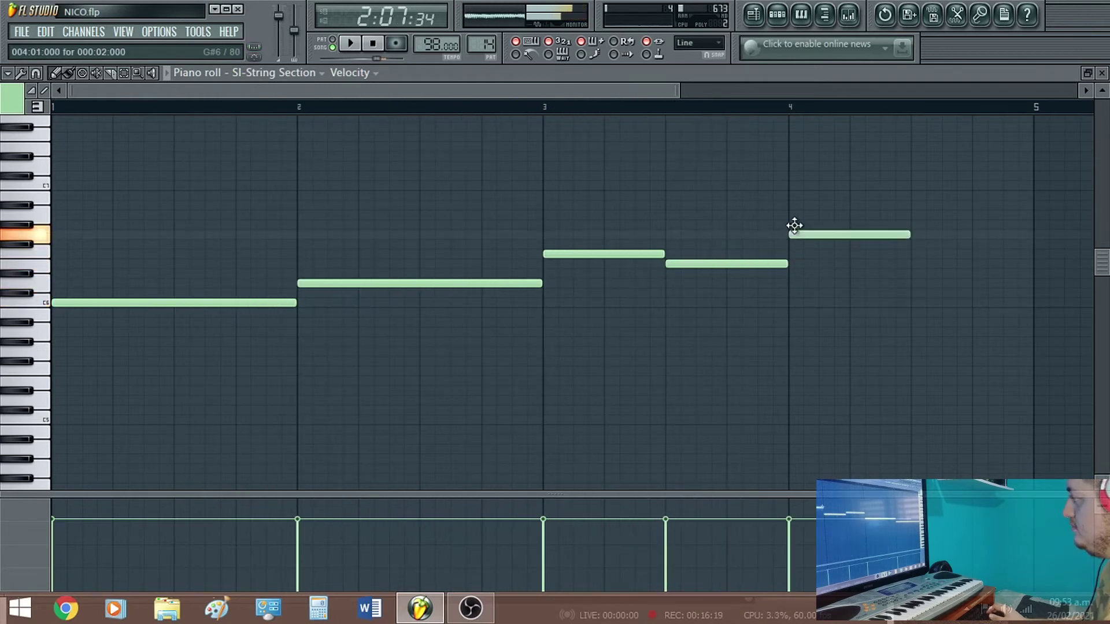
pyautogui.moveTo(602, 94); pyautogui.dragTo(1041, 94)
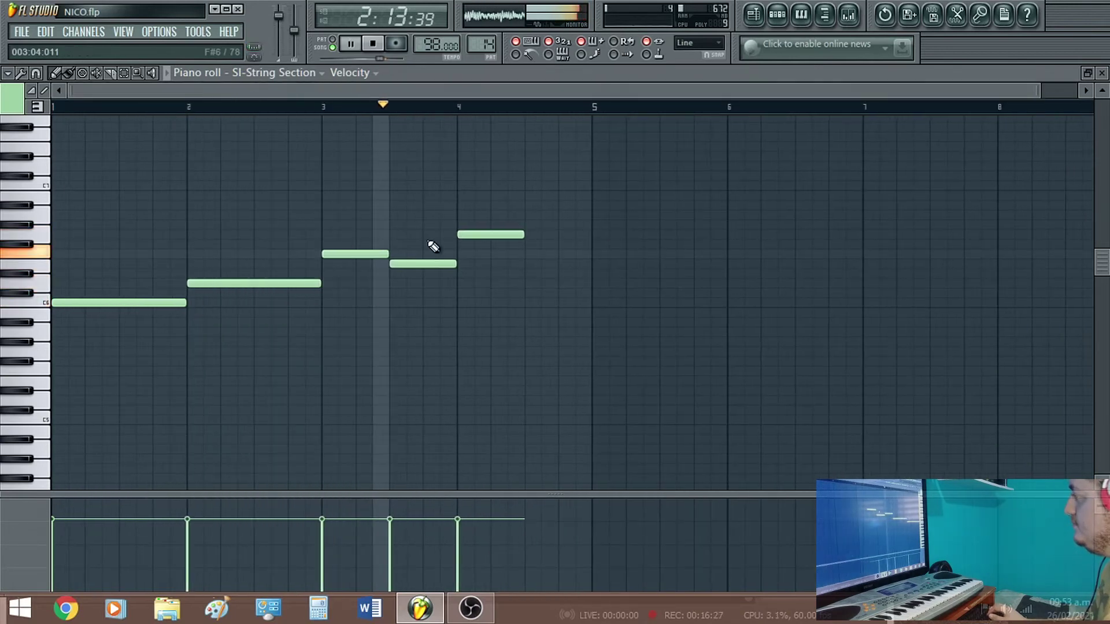
pyautogui.moveTo(493, 233); pyautogui.dragTo(477, 311)
pyautogui.press('space')
pyautogui.click(371, 109)
pyautogui.click(251, 109)
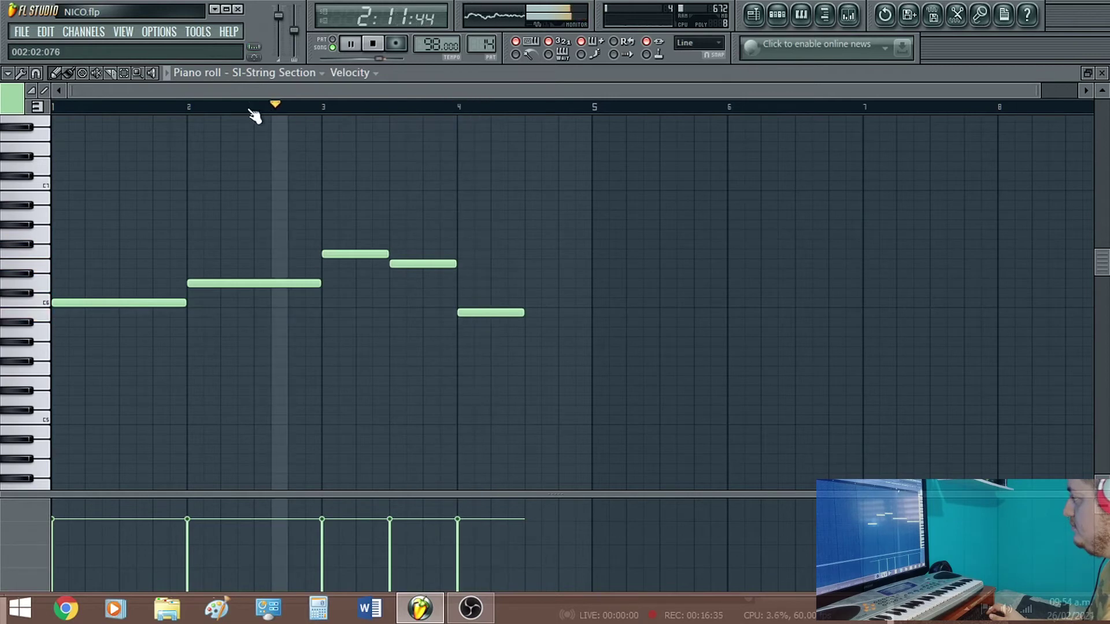
pyautogui.moveTo(479, 314); pyautogui.dragTo(579, 285)
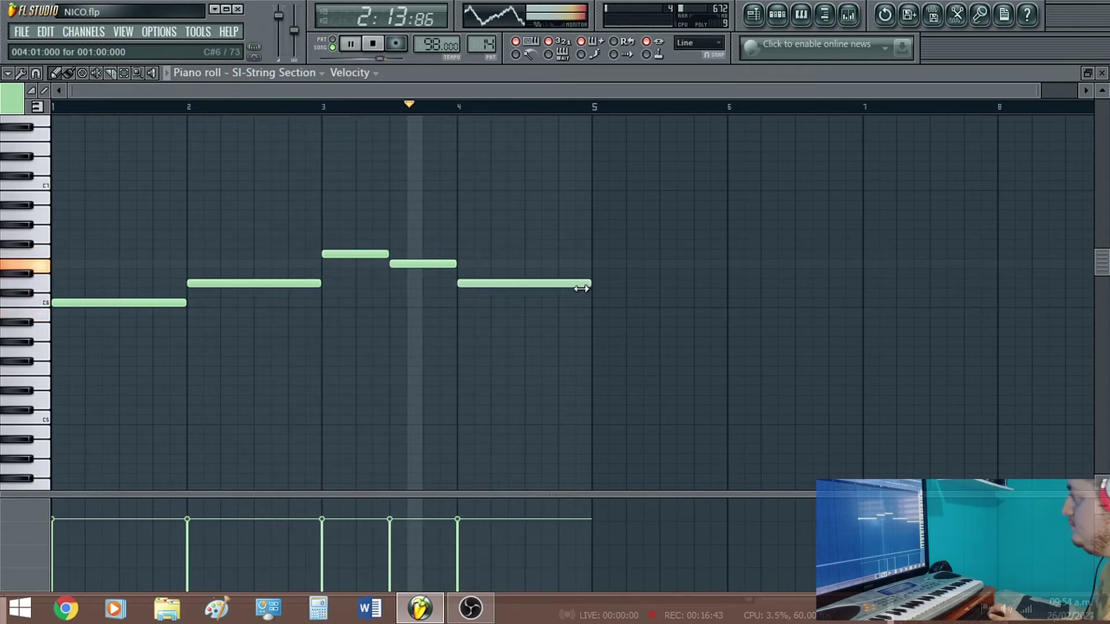
pyautogui.press('space')
pyautogui.press('space')
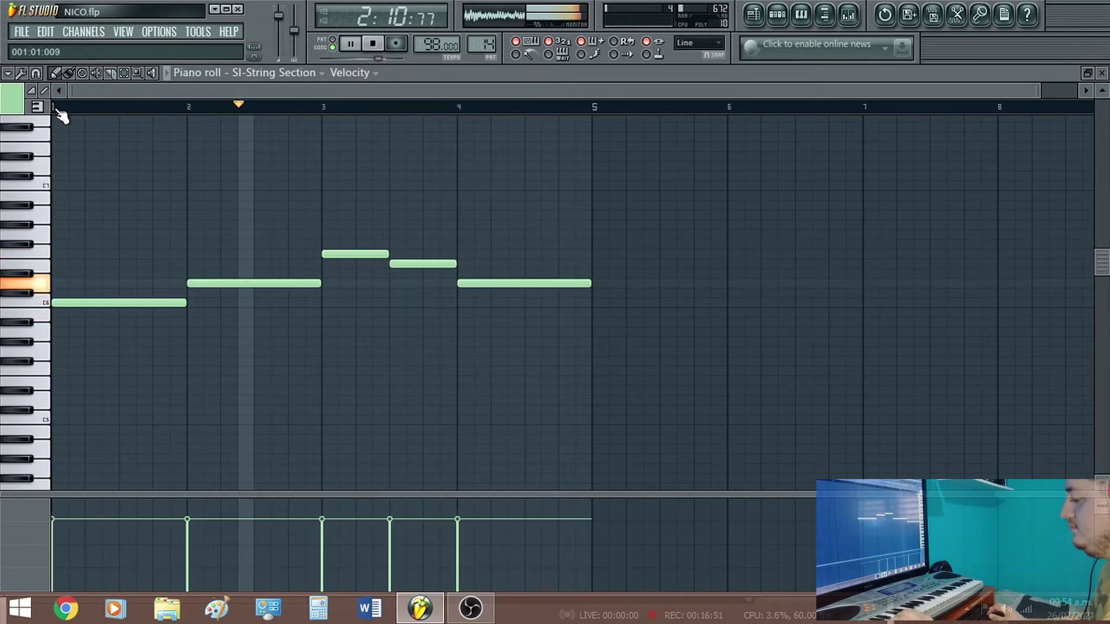
# Duplicate the whole four-bar string phrase into bars 5 to 8
pyautogui.hotkey('ctrl', 'a')
pyautogui.press('space')
pyautogui.moveTo(81, 305); pyautogui.dragTo(623, 307)
pyautogui.press('space')
pyautogui.moveTo(711, 90); pyautogui.dragTo(1089, 92)
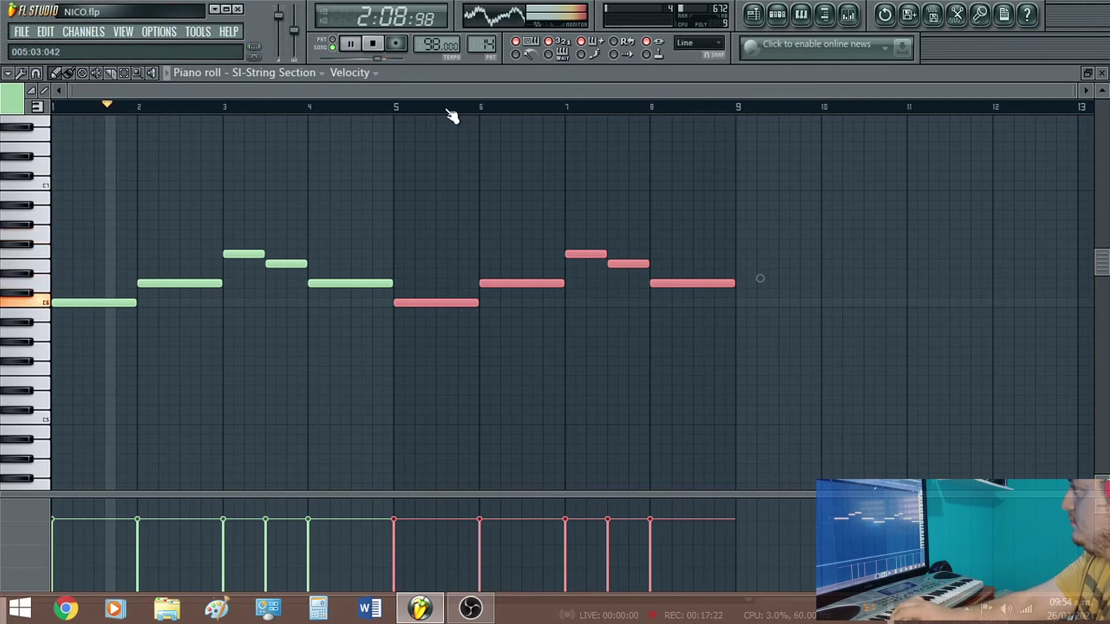
# Add a higher line rising G6, A6, B6 and C7 from bar 6, ending on a one-bar B6 at bar 8
pyautogui.click(454, 108)
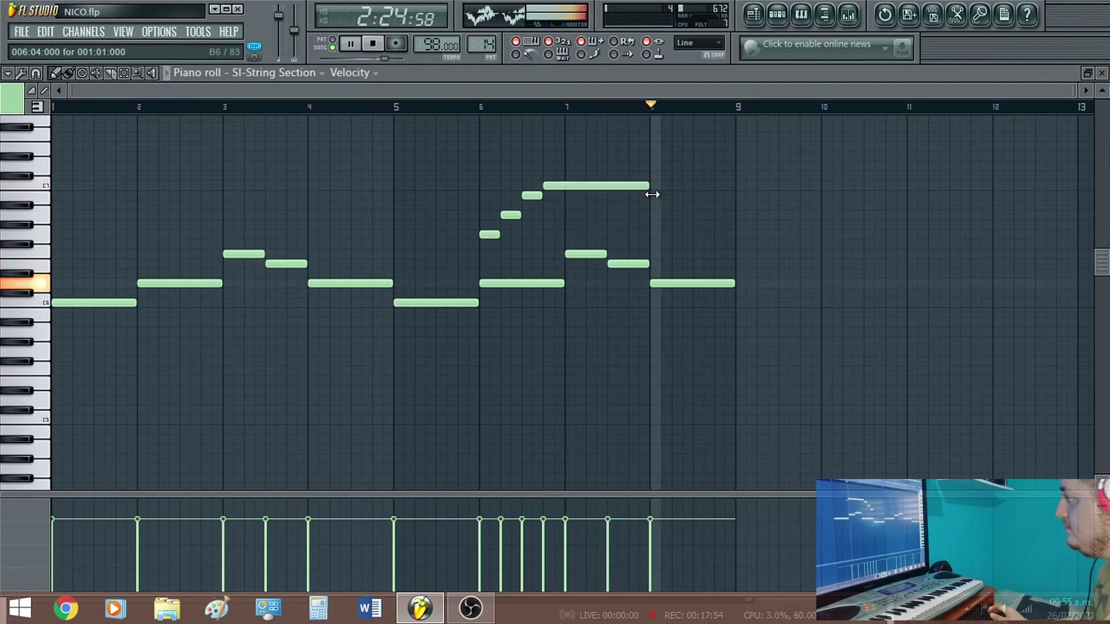
pyautogui.press('space')
pyautogui.click(654, 198)
pyautogui.press('space')
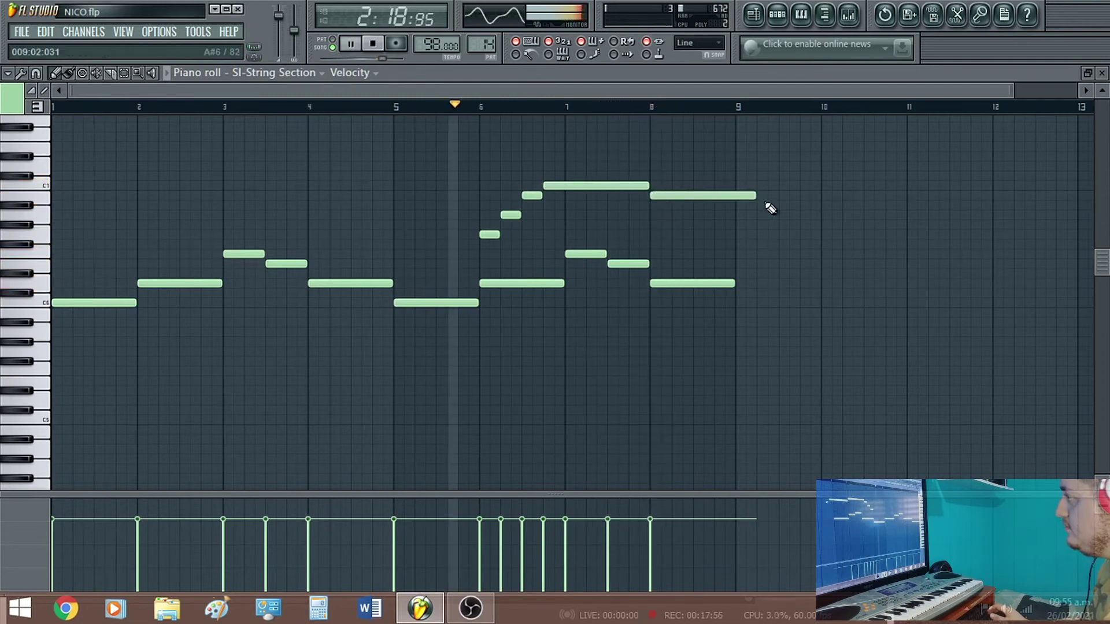
pyautogui.moveTo(755, 196); pyautogui.dragTo(735, 196)
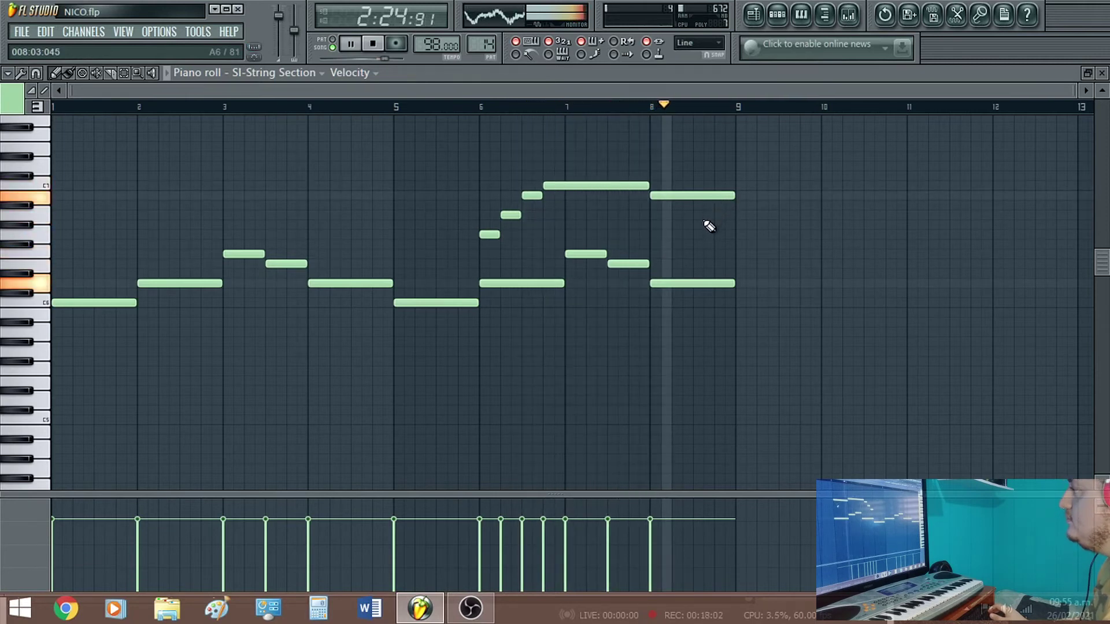
# Return to the playlist, play from bar 53 and place Pattern 14 clips on Track 10 at bars 61 and 69
pyautogui.click(1102, 74)
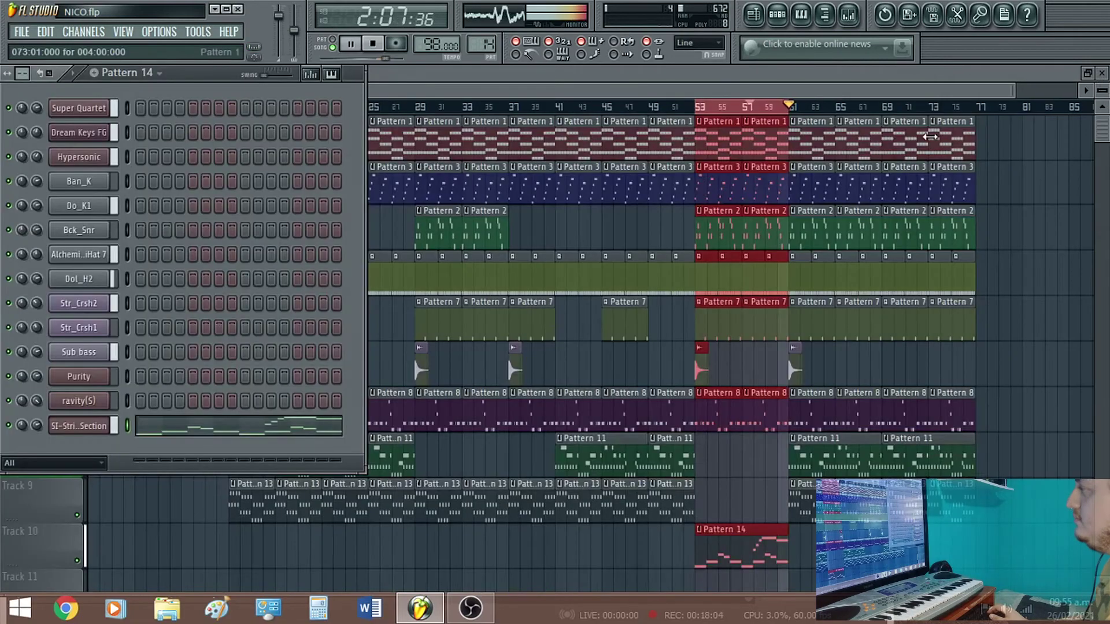
pyautogui.keyDown('ctrl'); pyautogui.click(714, 110); pyautogui.keyUp('ctrl')
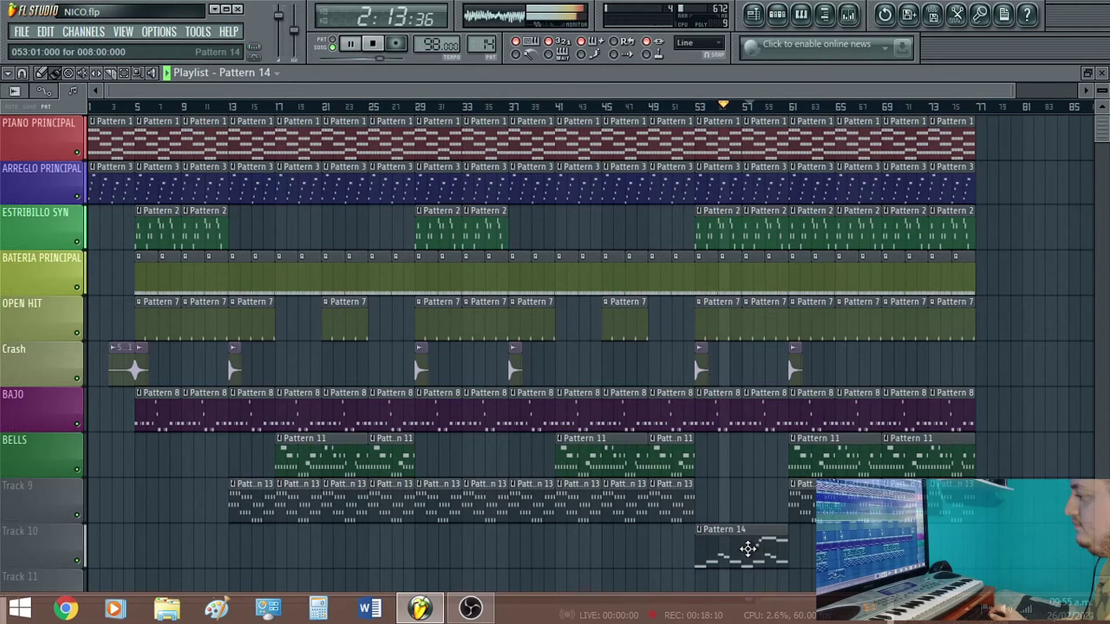
pyautogui.click(792, 546)
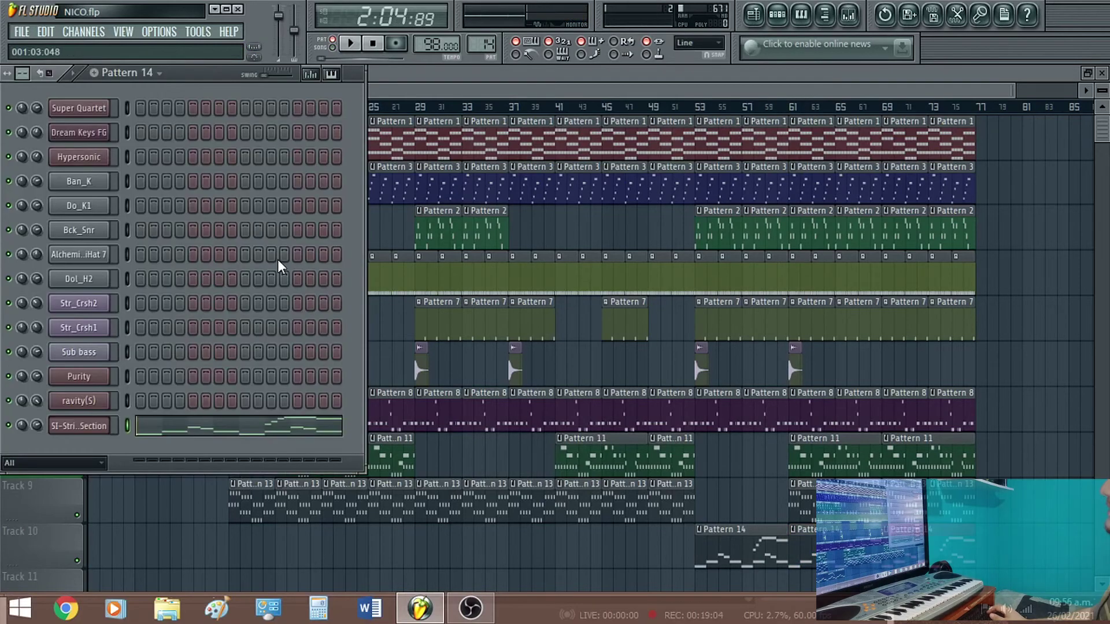
# Play Pattern 14 alone in the piano roll and the song from bar 53 to listen to the strings
pyautogui.press('space')
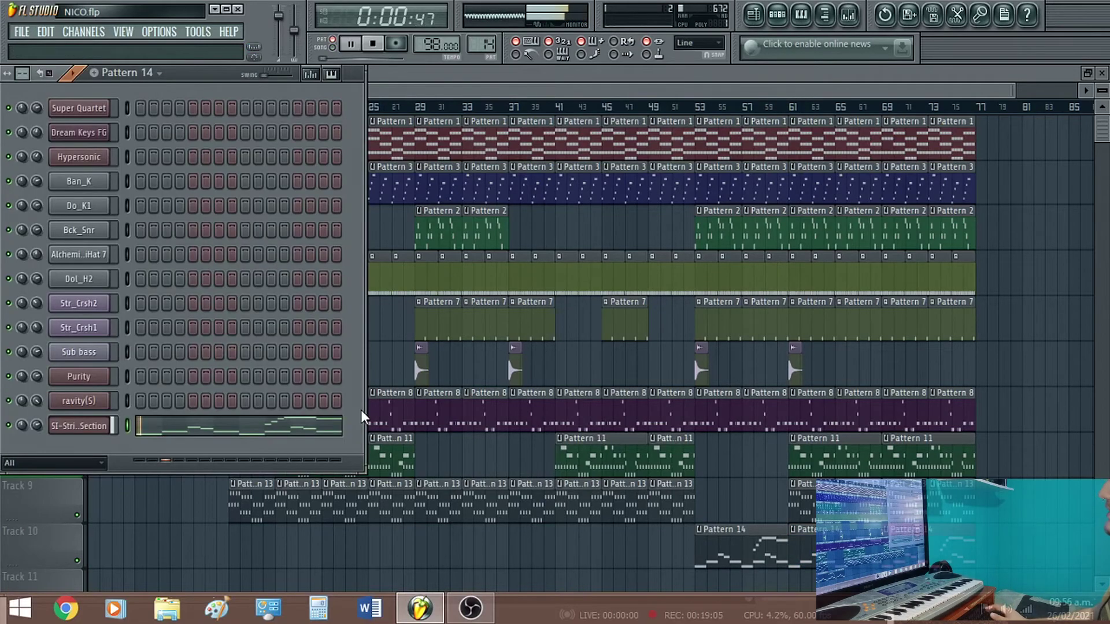
pyautogui.click(269, 436)
pyautogui.moveTo(136, 91); pyautogui.dragTo(1016, 156)
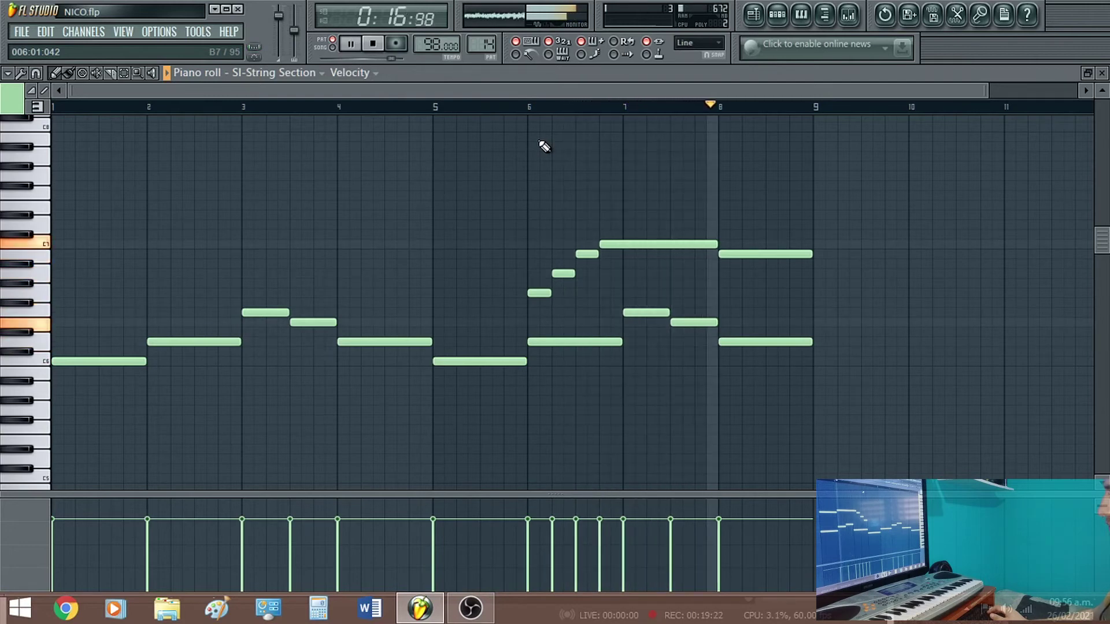
pyautogui.press('space')
pyautogui.click(1103, 73)
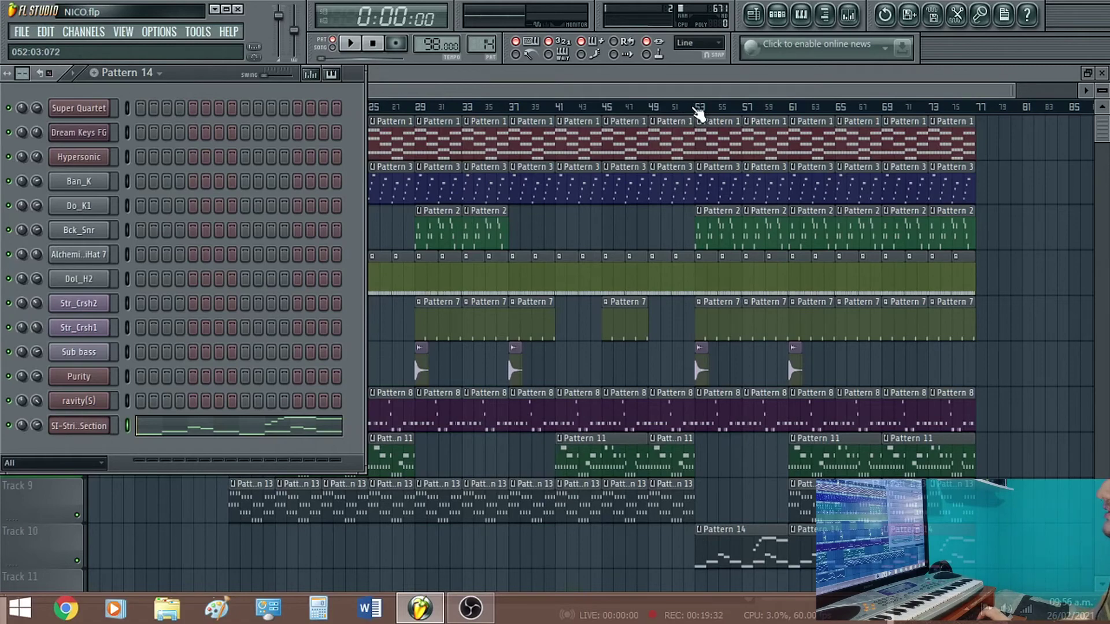
pyautogui.click(80, 428)
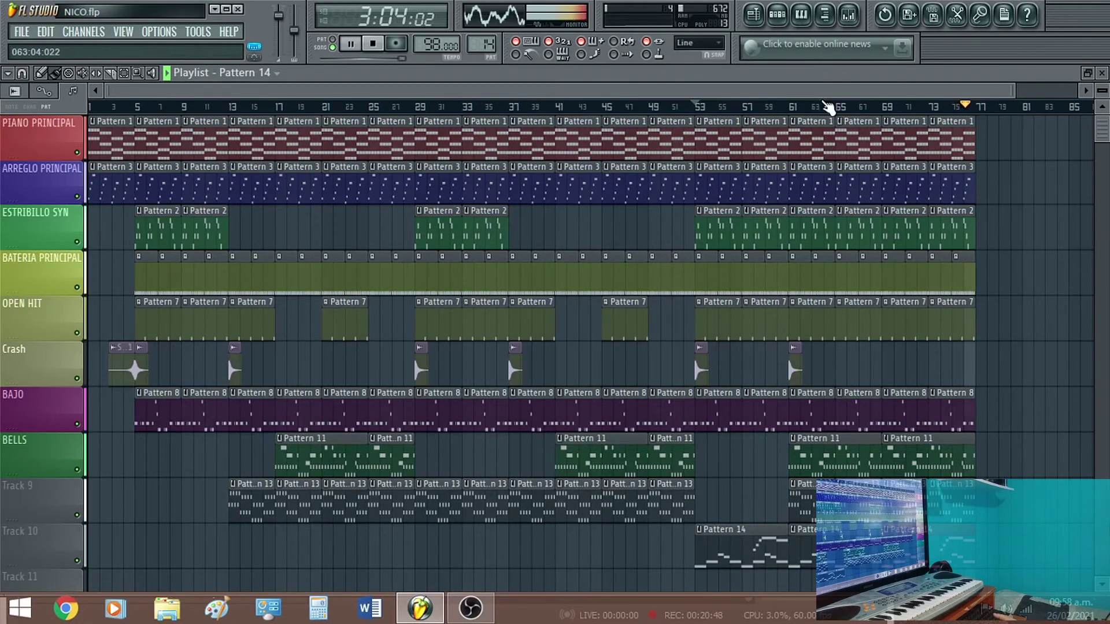
pyautogui.press('space')
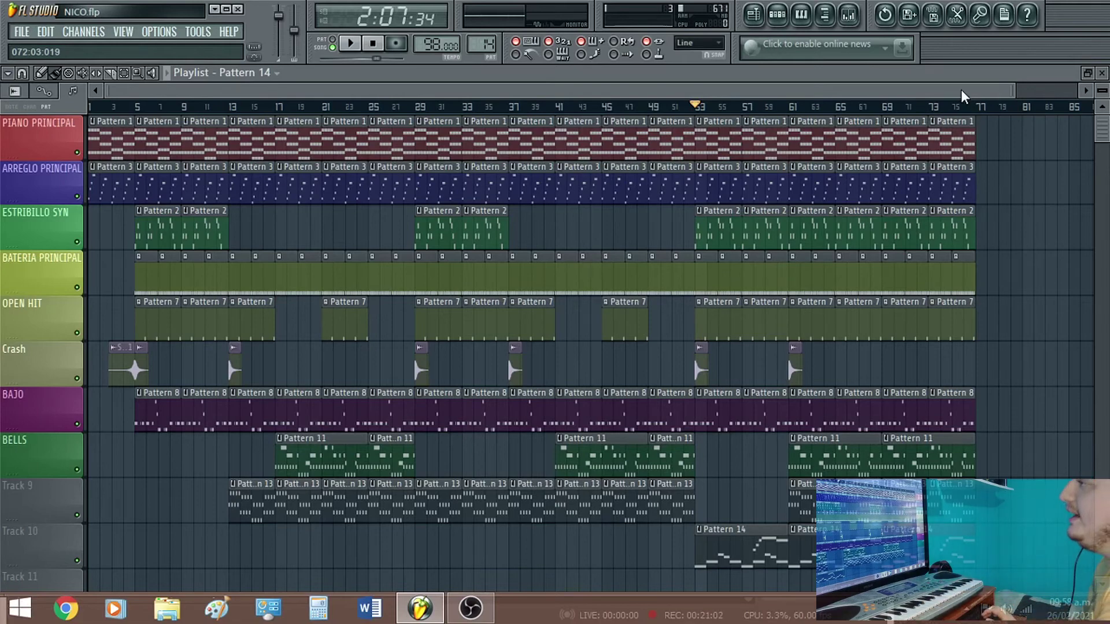
# Copy the clips of bars 69 to 76 on all tracks and paste them at bar 77
pyautogui.moveTo(1009, 85); pyautogui.dragTo(1077, 94)
pyautogui.moveTo(917, 133); pyautogui.dragTo(828, 587)
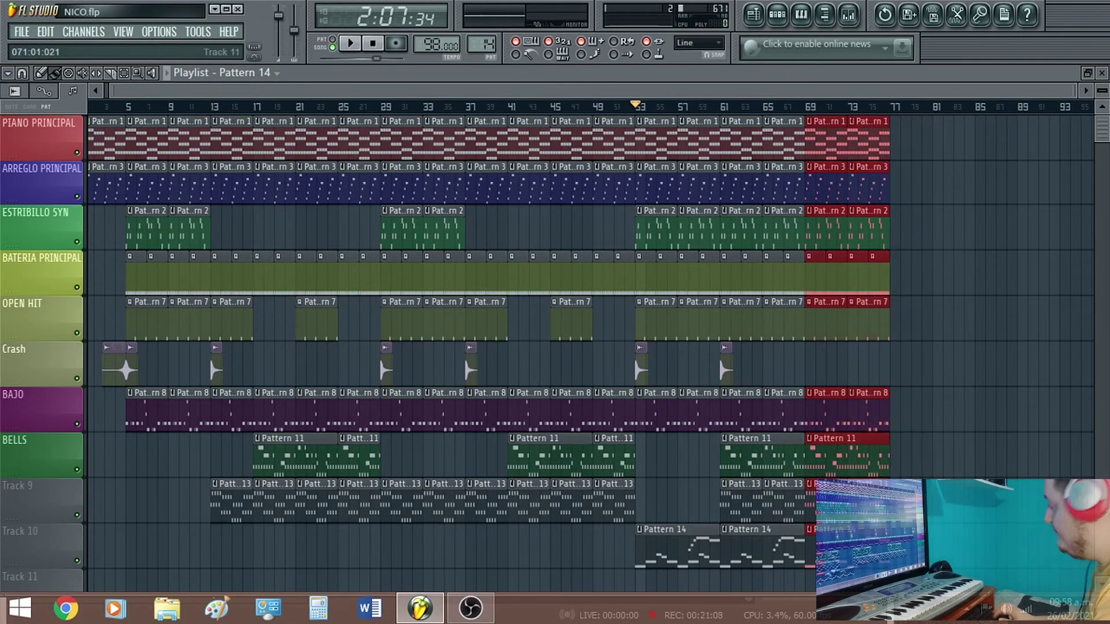
pyautogui.hotkey('ctrl', 'c')
pyautogui.hotkey('ctrl', 'v')
pyautogui.moveTo(112, 135); pyautogui.dragTo(927, 154)
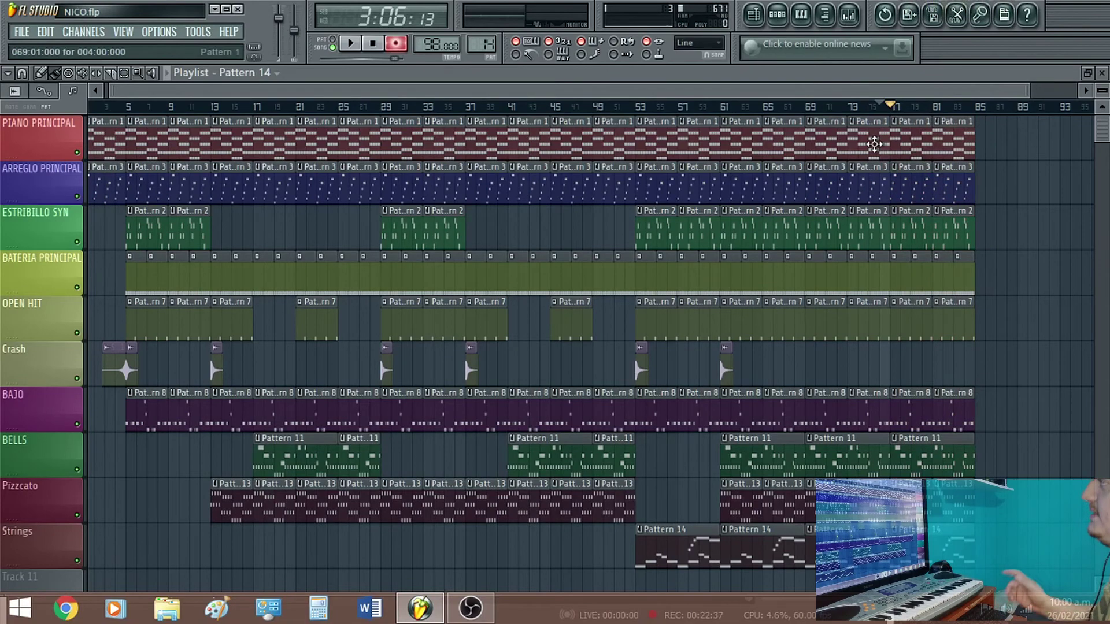
# Turn recording off, switch to the empty Pattern 15 and check the main volume's options
pyautogui.click(405, 45)
pyautogui.click(407, 46)
pyautogui.moveTo(1104, 130); pyautogui.dragTo(1103, 141)
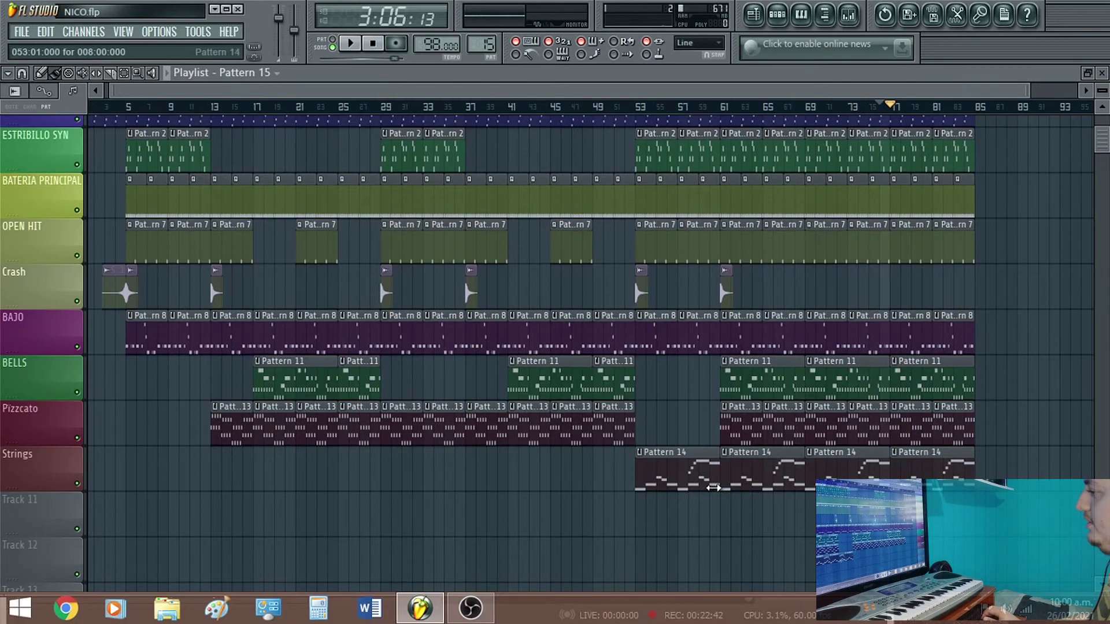
pyautogui.click(778, 17)
pyautogui.click(778, 19)
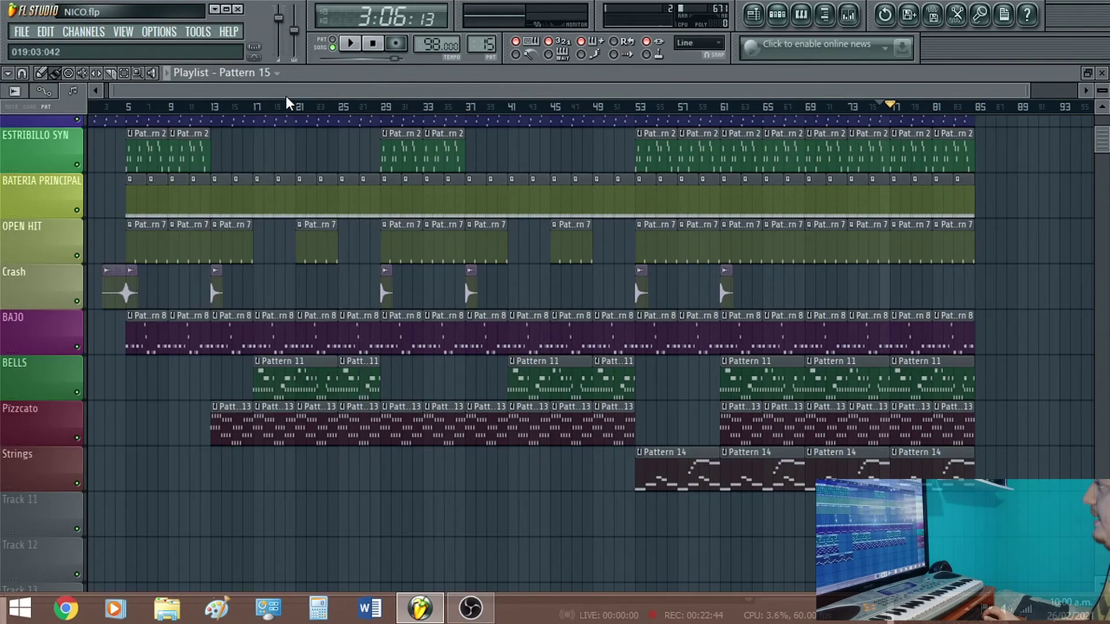
pyautogui.rightClick(283, 22)
pyautogui.press('Escape')
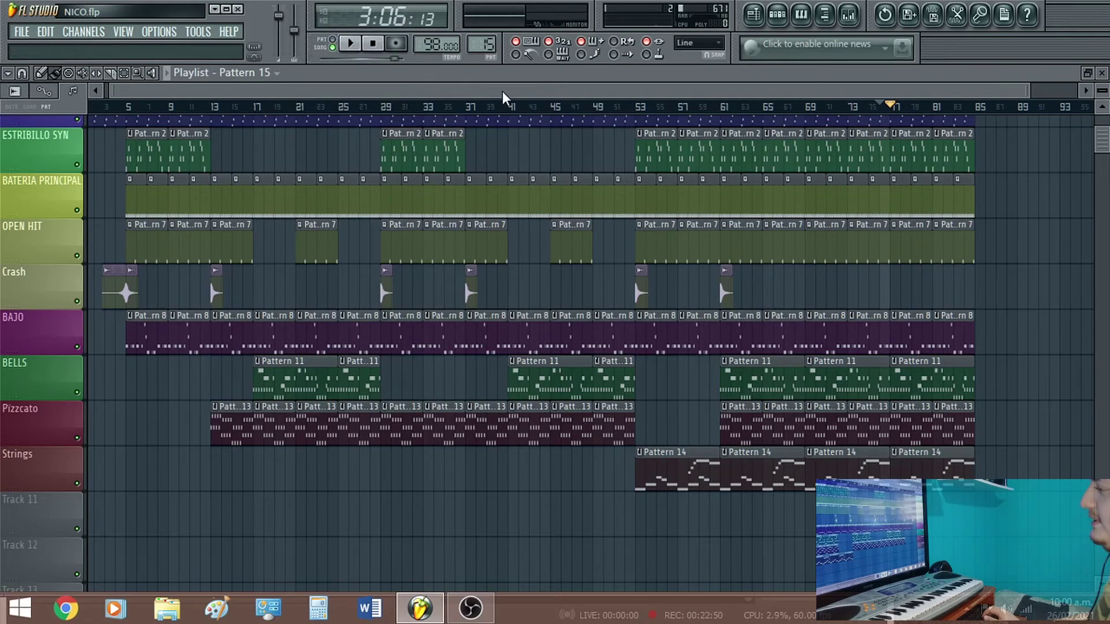
# Record a main volume fade-out over the last bars using the Everything option, and move the Pattern 15 clip to Track 11
pyautogui.click(396, 44)
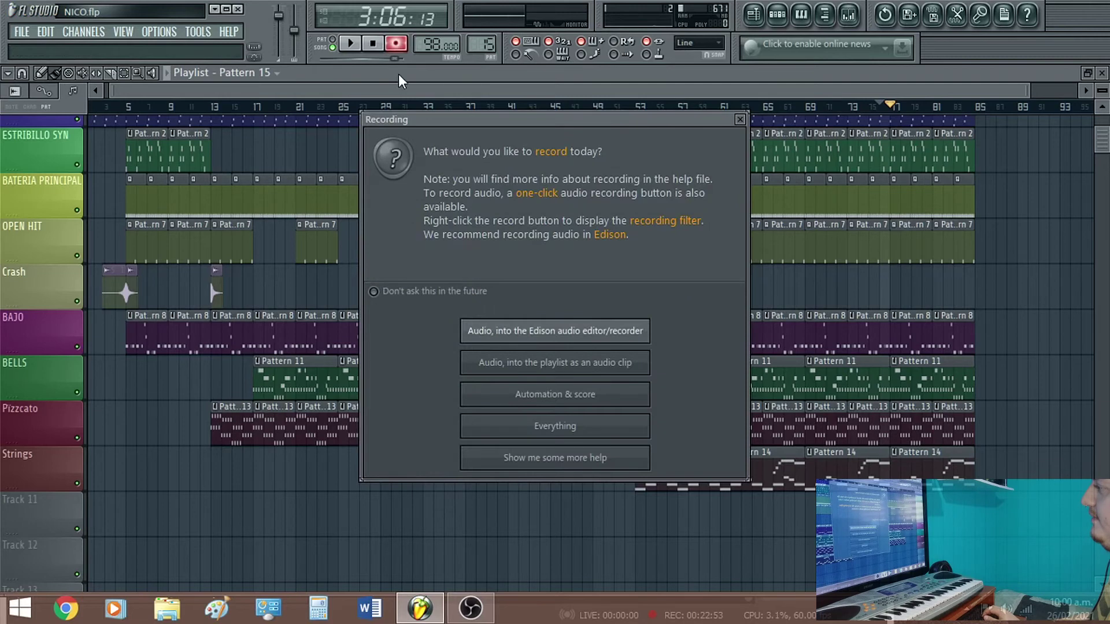
pyautogui.click(549, 430)
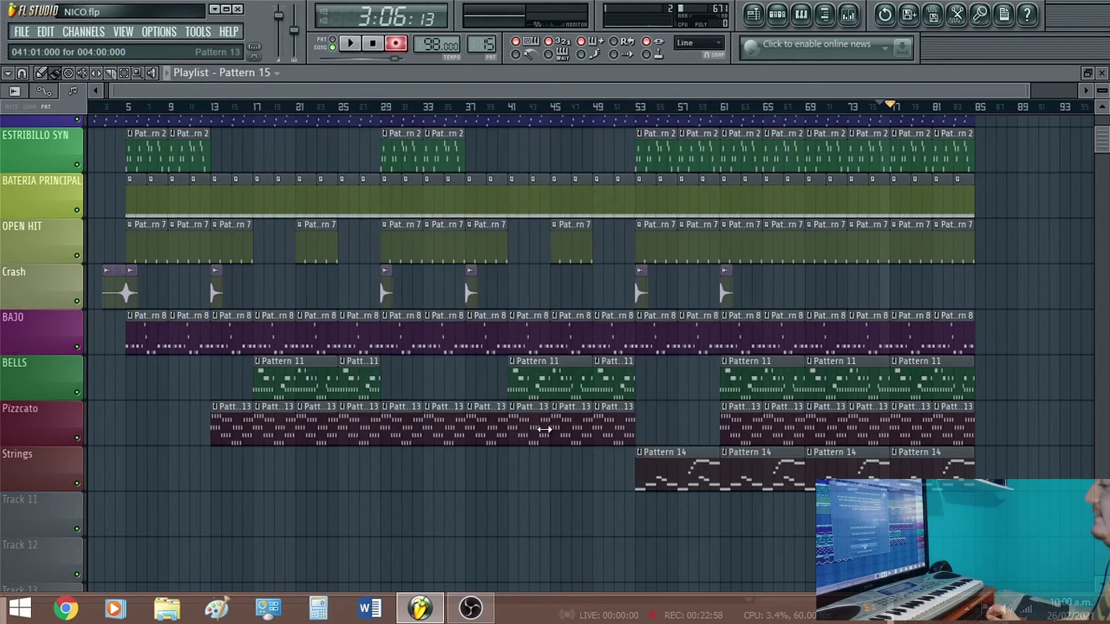
pyautogui.click(350, 45)
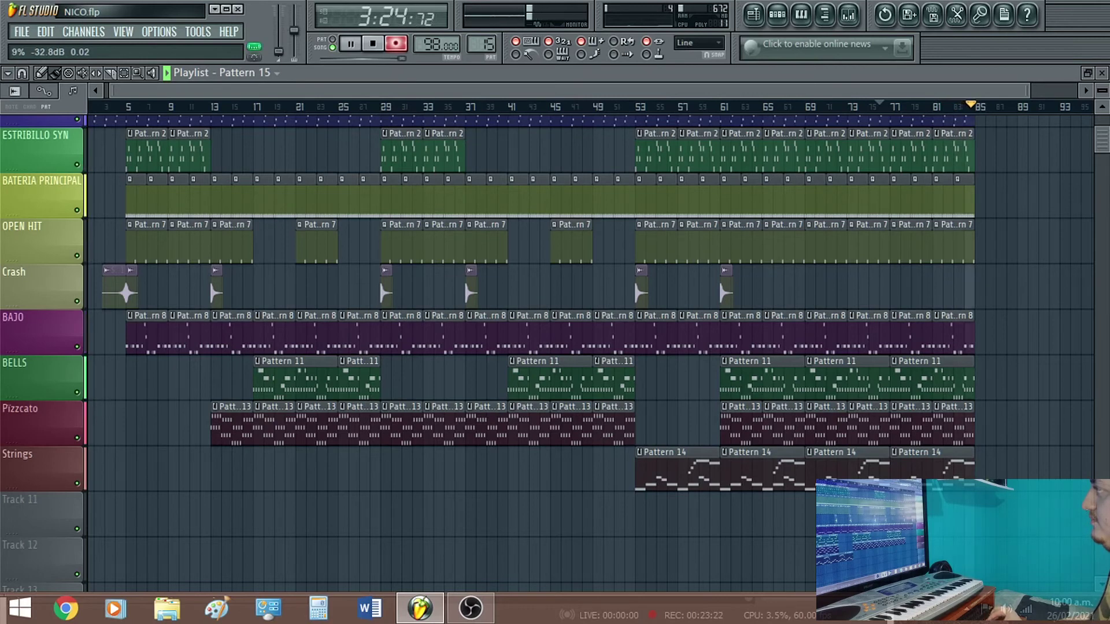
pyautogui.press('space')
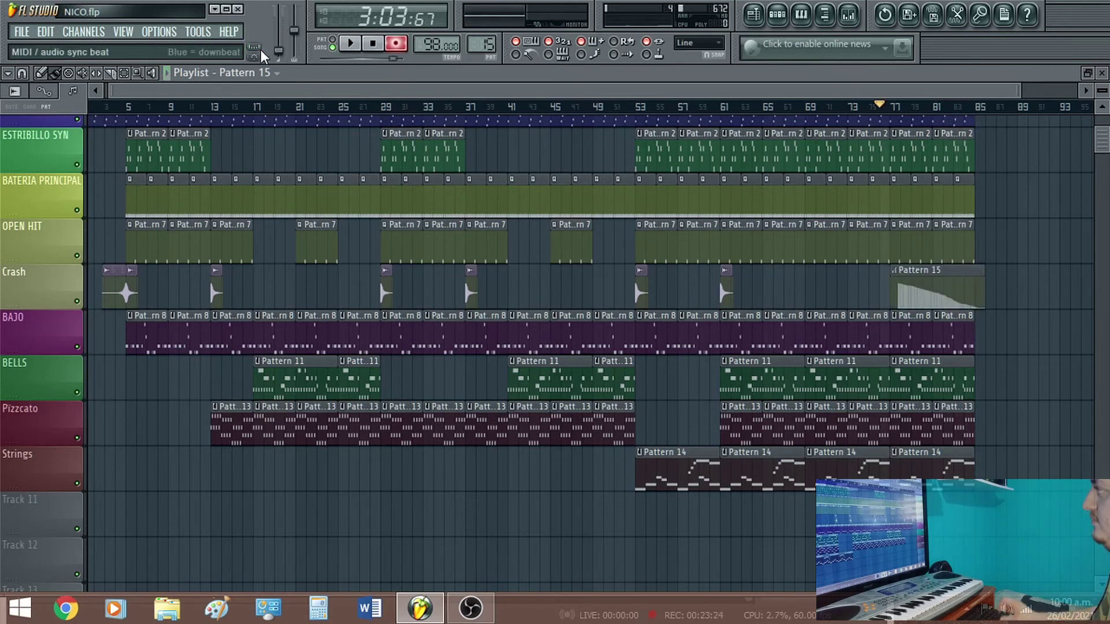
pyautogui.moveTo(926, 295); pyautogui.dragTo(934, 530)
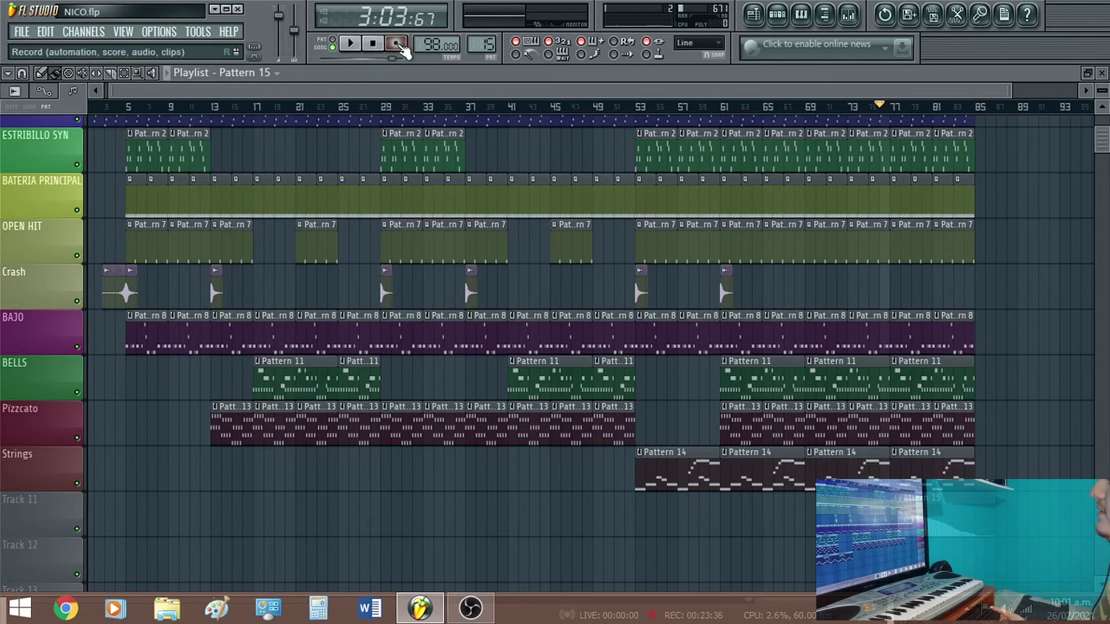
# Play the ending and rename Track 11 as fade out with a blue color
pyautogui.click(354, 45)
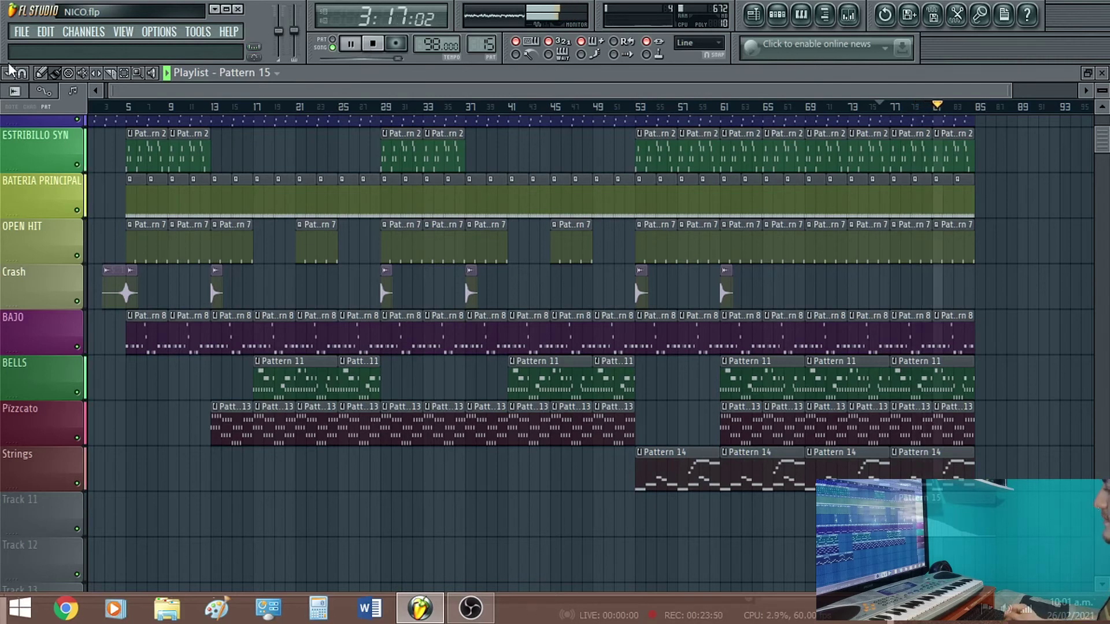
pyautogui.rightClick(29, 523)
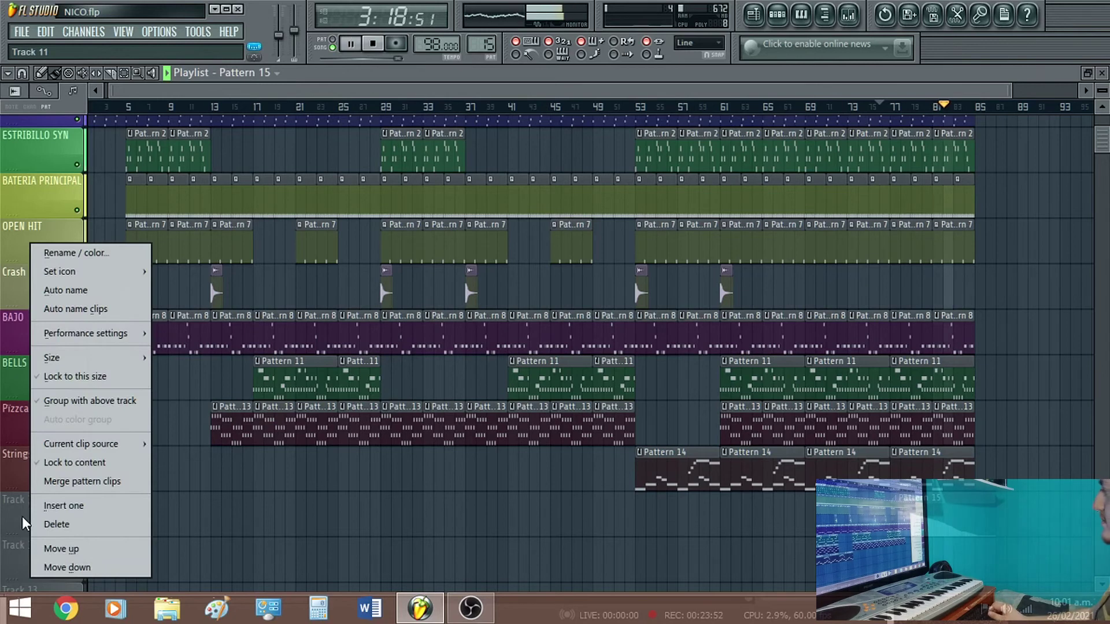
pyautogui.click(66, 251)
pyautogui.write('fade out')
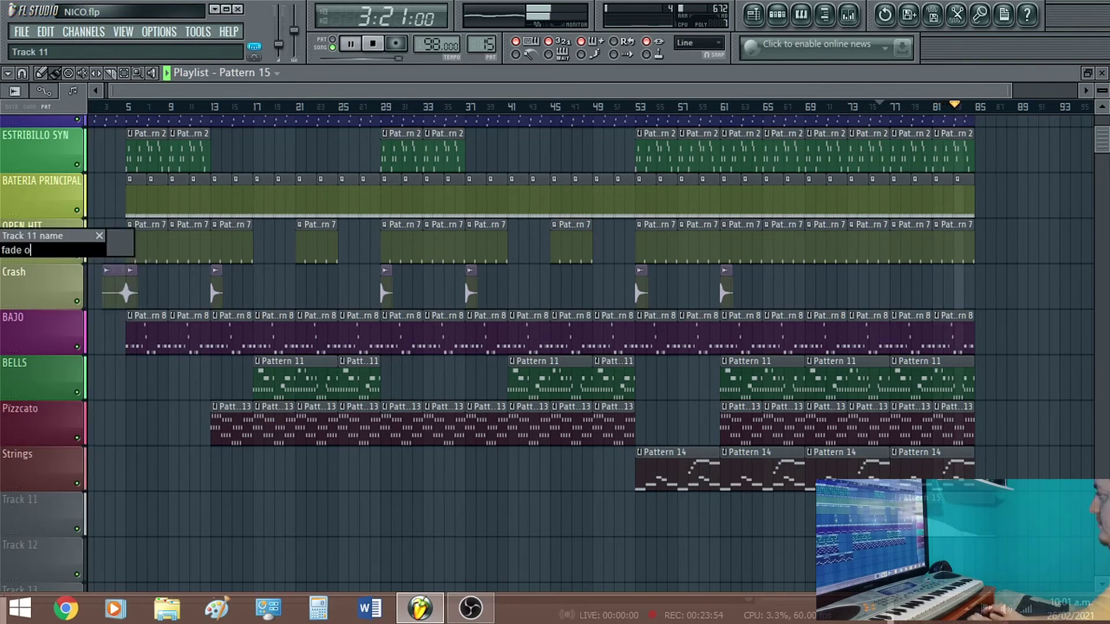
pyautogui.click(132, 249)
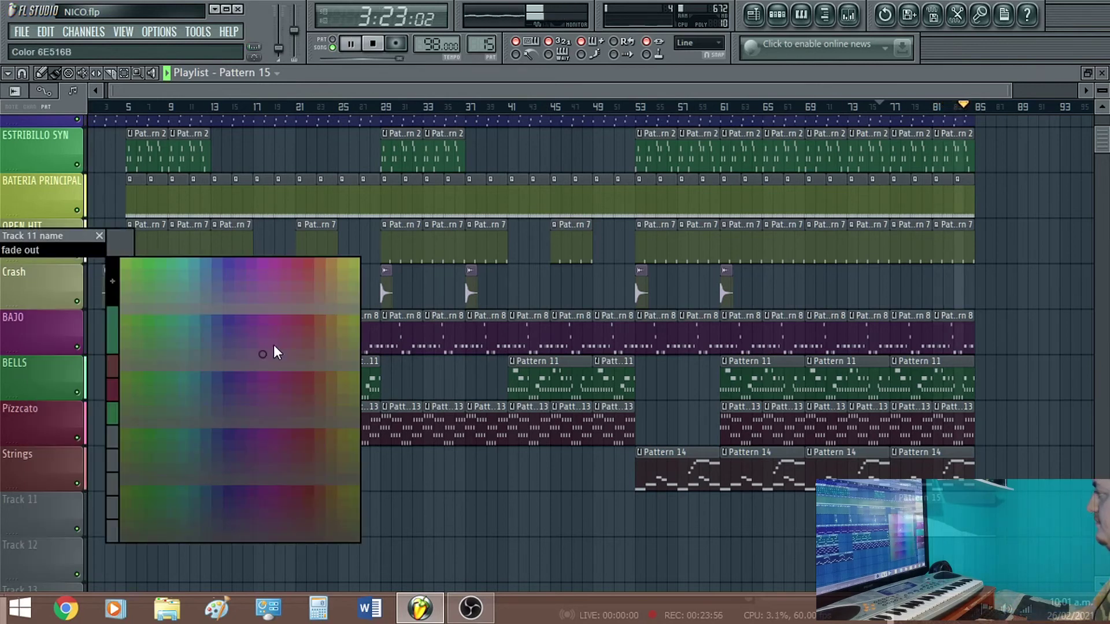
pyautogui.click(228, 260)
pyautogui.press('Return')
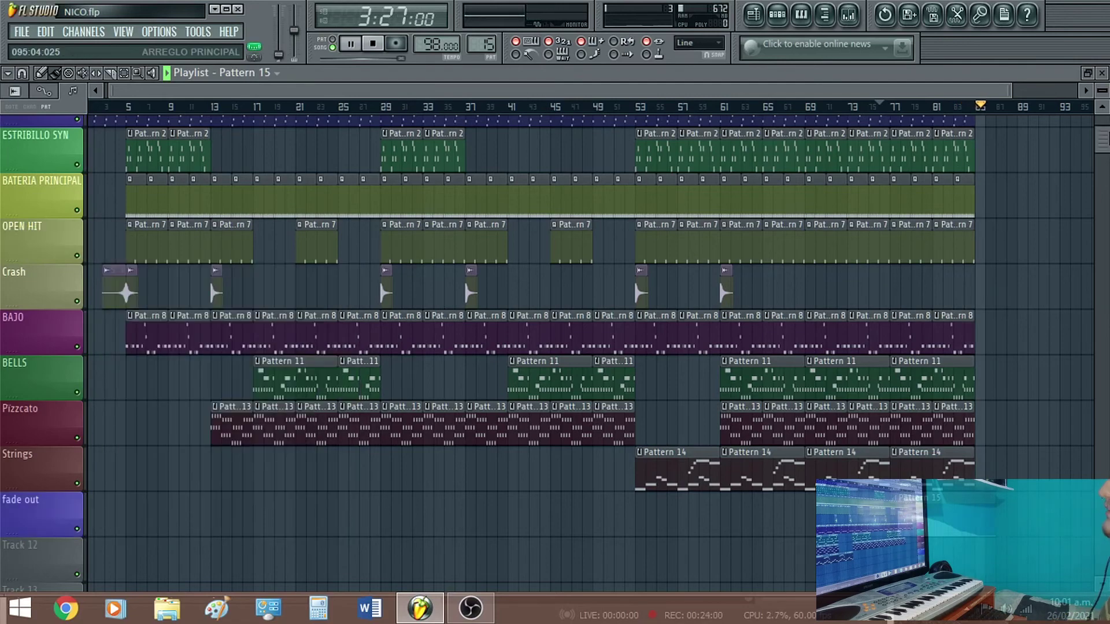
# Save the project and stop playback
pyautogui.moveTo(1109, 136); pyautogui.dragTo(1105, 88)
pyautogui.moveTo(1105, 137)
pyautogui.mouseDown()
pyautogui.moveTo(1108, 163)
pyautogui.moveTo(1106, 138)
pyautogui.mouseUp()
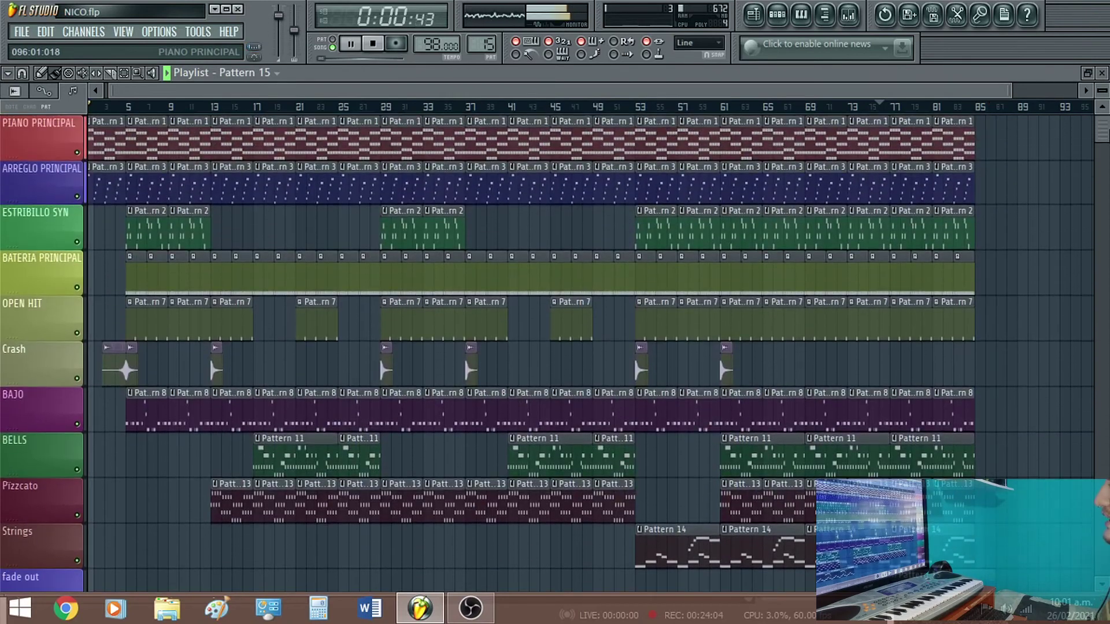
pyautogui.click(23, 31)
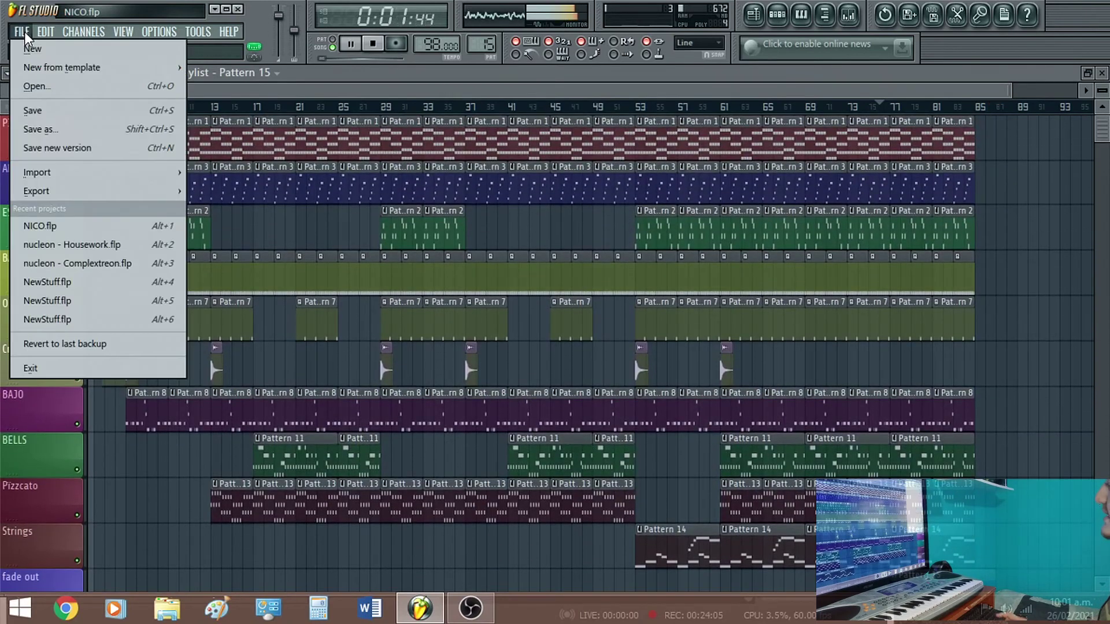
pyautogui.click(63, 107)
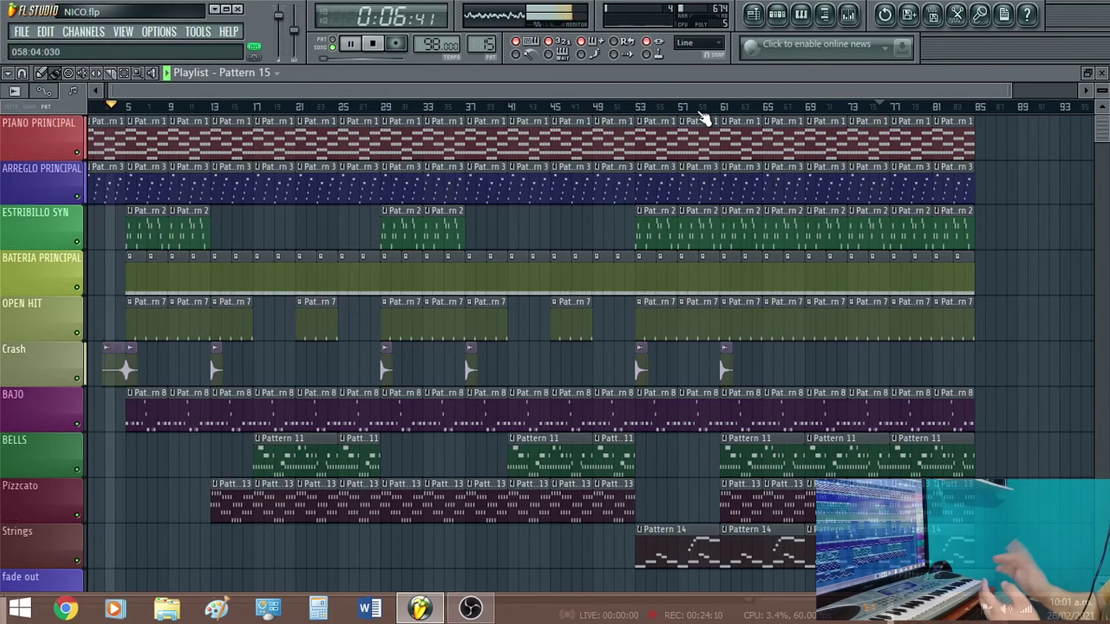
pyautogui.press('space')
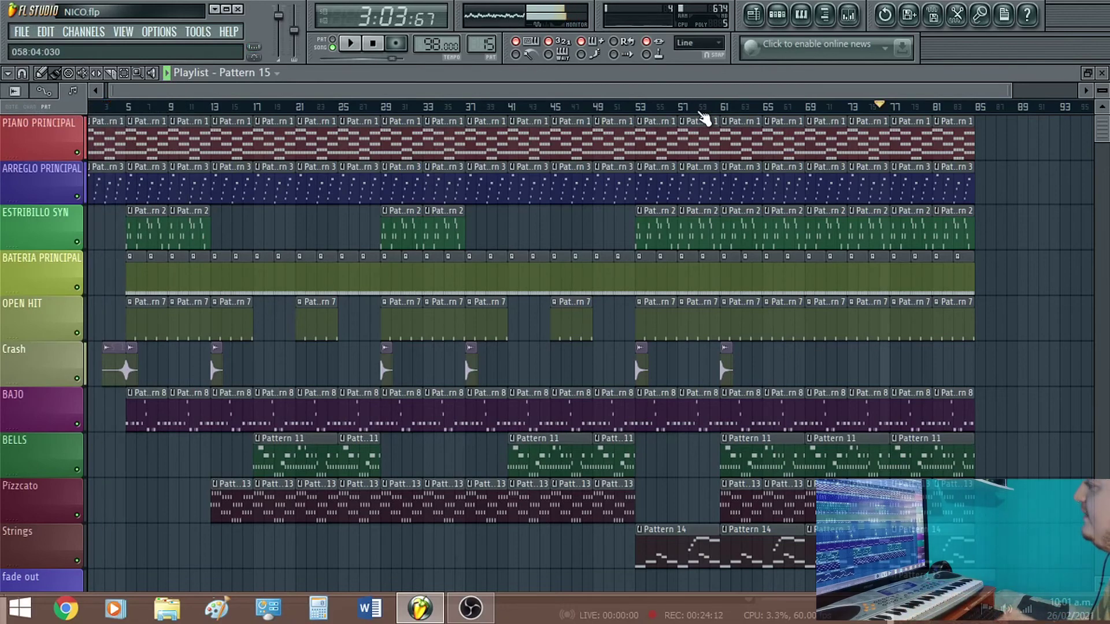
# Shorten the Pattern 6 drum clip ending at bar 21 by half a bar and play the song from bar 17
pyautogui.moveTo(1011, 88); pyautogui.dragTo(404, 116)
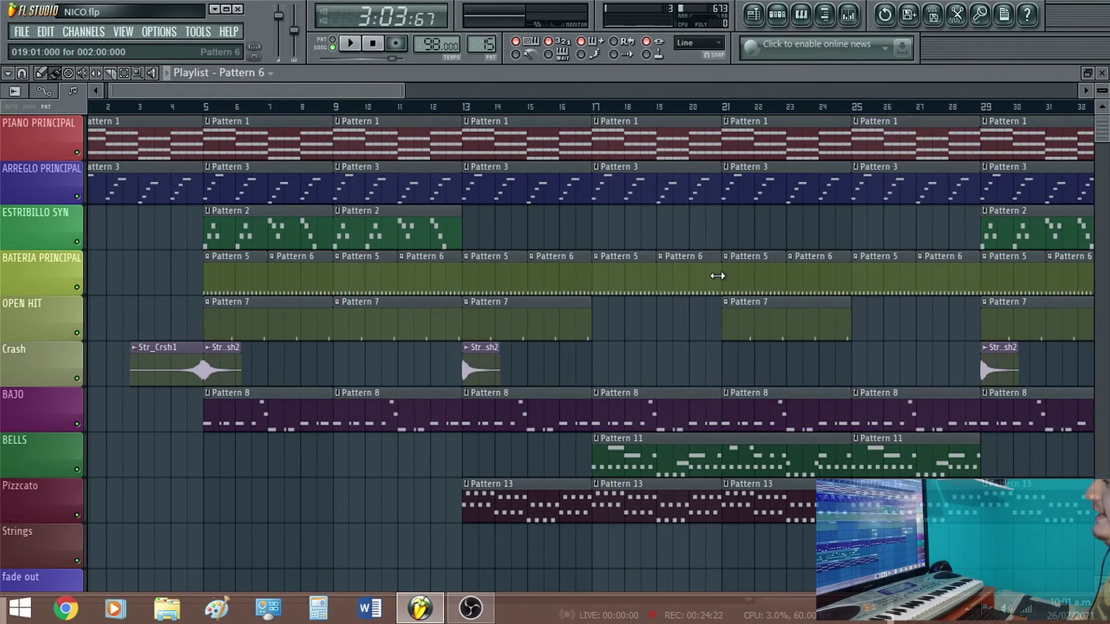
pyautogui.moveTo(713, 276); pyautogui.dragTo(707, 276)
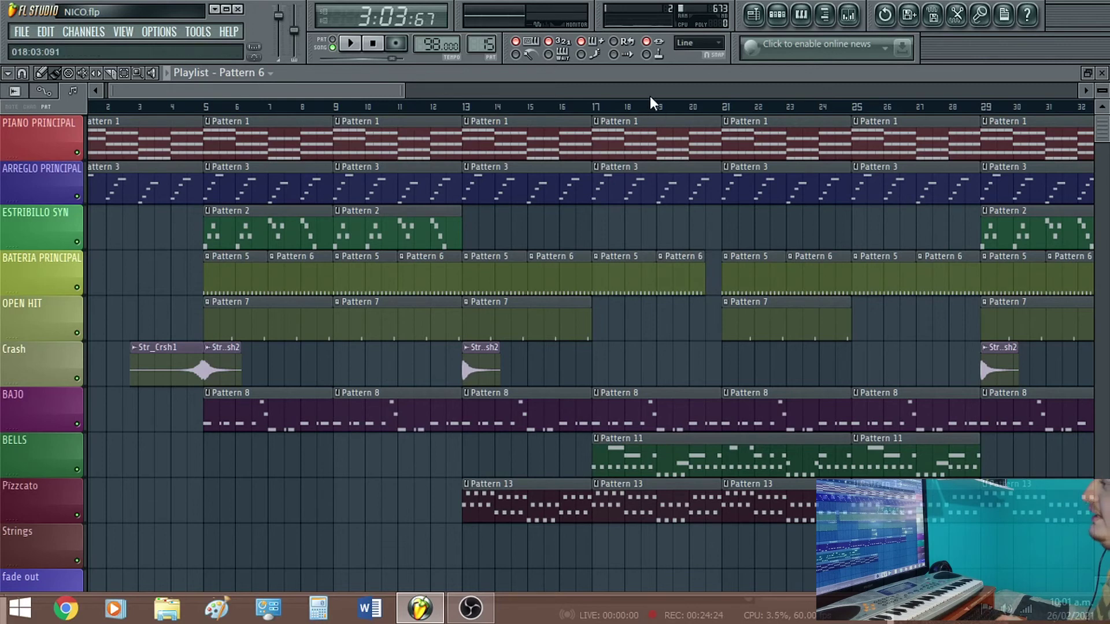
pyautogui.click(602, 110)
pyautogui.press('space')
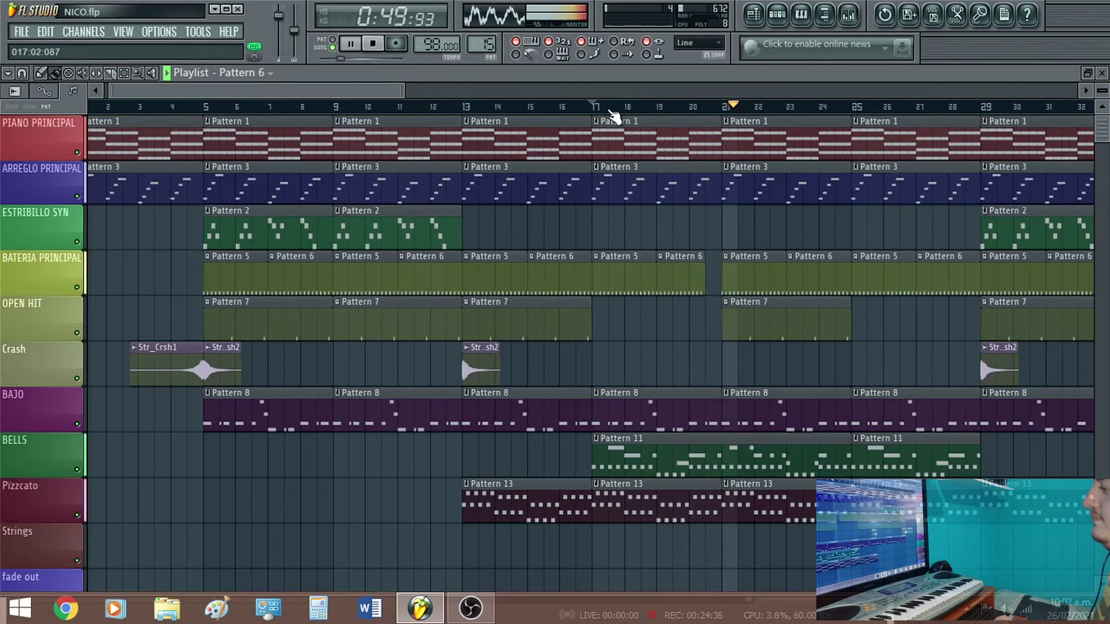
# Shorten the Pattern 6 drum clip ending at bar 41 by half a bar and play from bar 37
pyautogui.moveTo(372, 87); pyautogui.dragTo(603, 104)
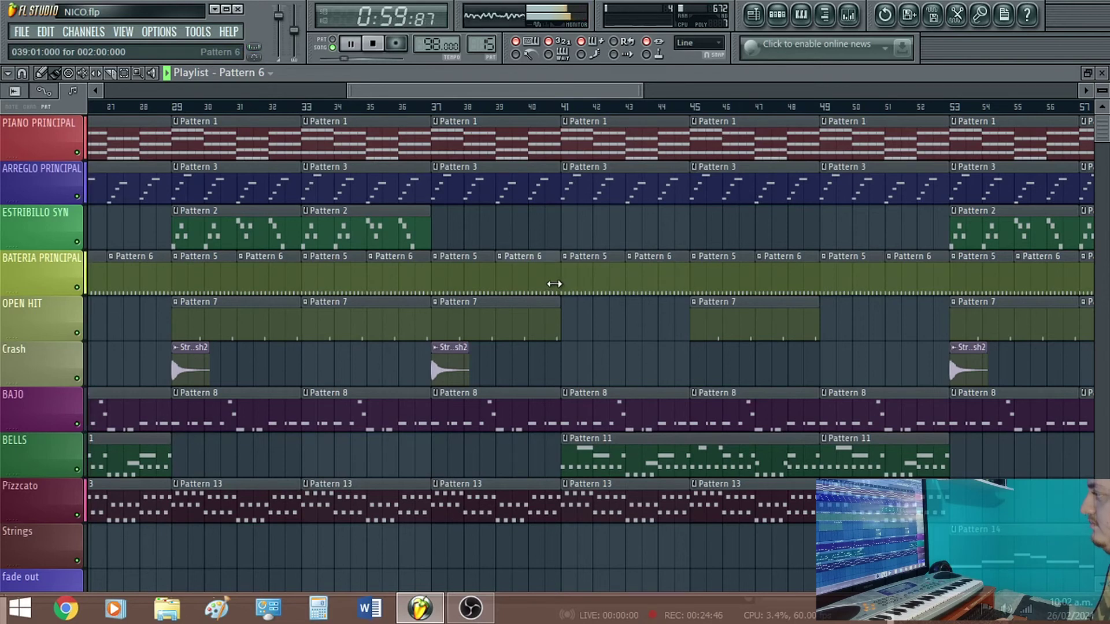
pyautogui.moveTo(560, 278); pyautogui.dragTo(545, 278)
pyautogui.click(451, 106)
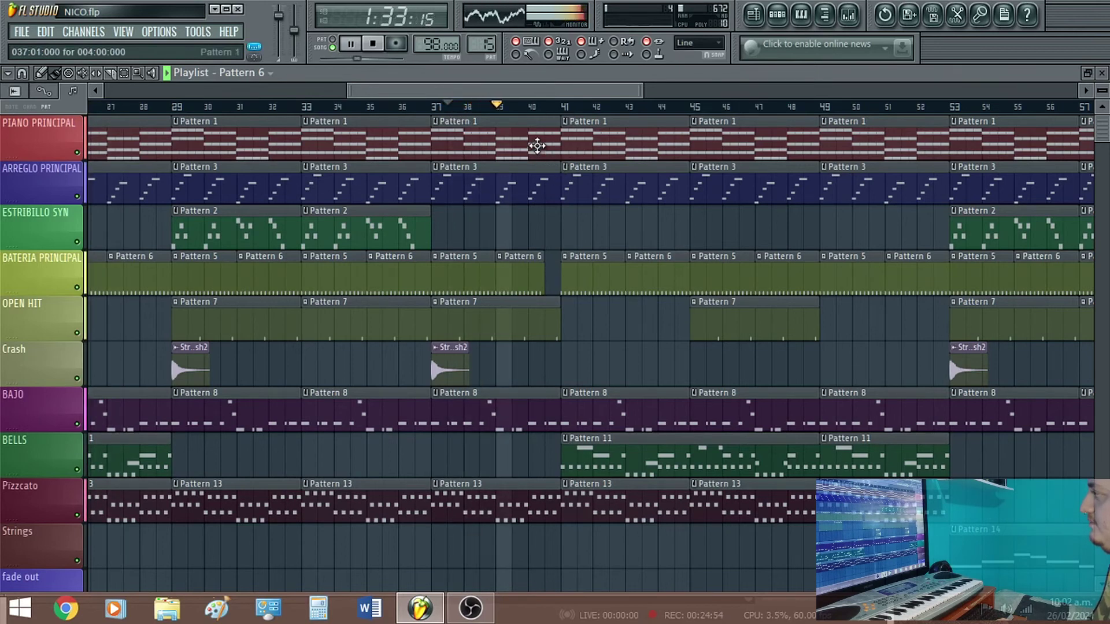
# Shorten the piano's Pattern 1 clip at bar 37 to three and a half bars and play from bar 39
pyautogui.moveTo(558, 145); pyautogui.dragTo(531, 145)
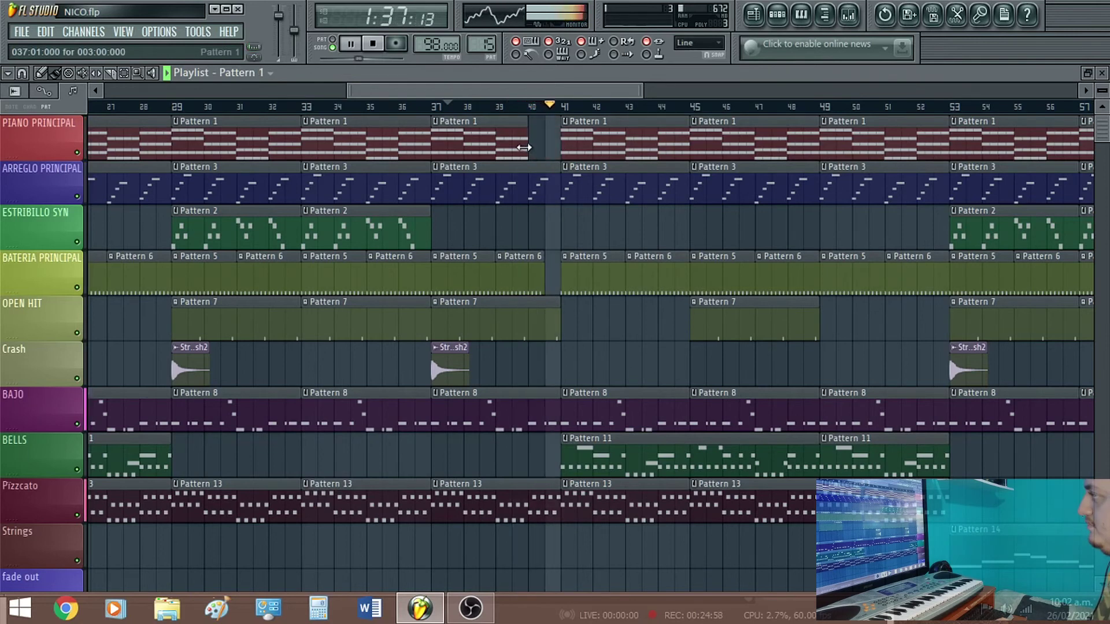
pyautogui.moveTo(524, 148); pyautogui.dragTo(537, 146)
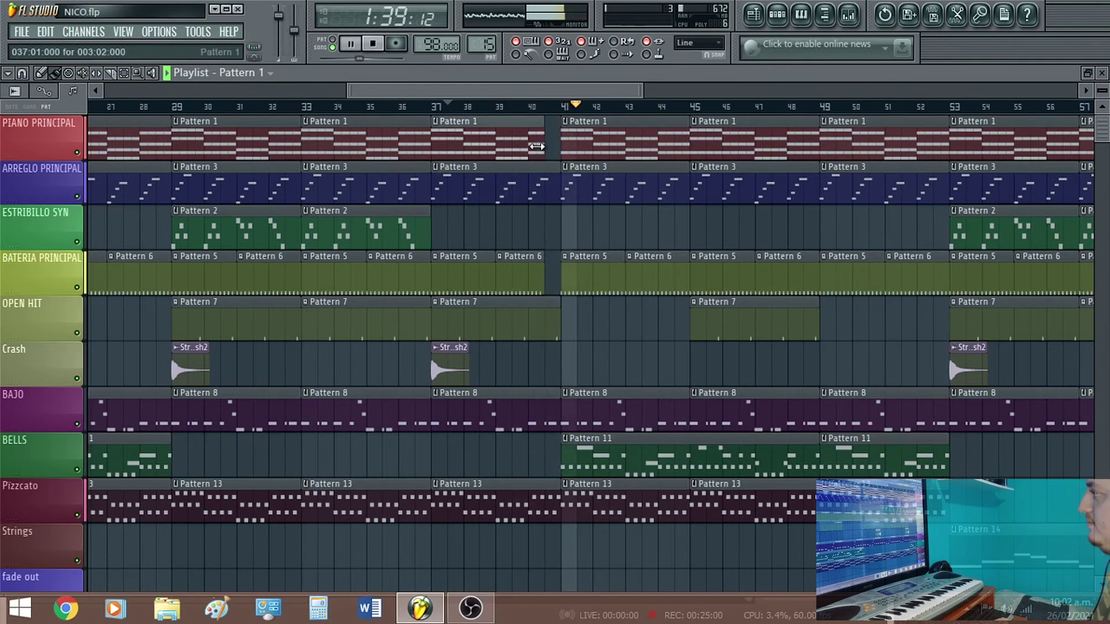
pyautogui.click(513, 106)
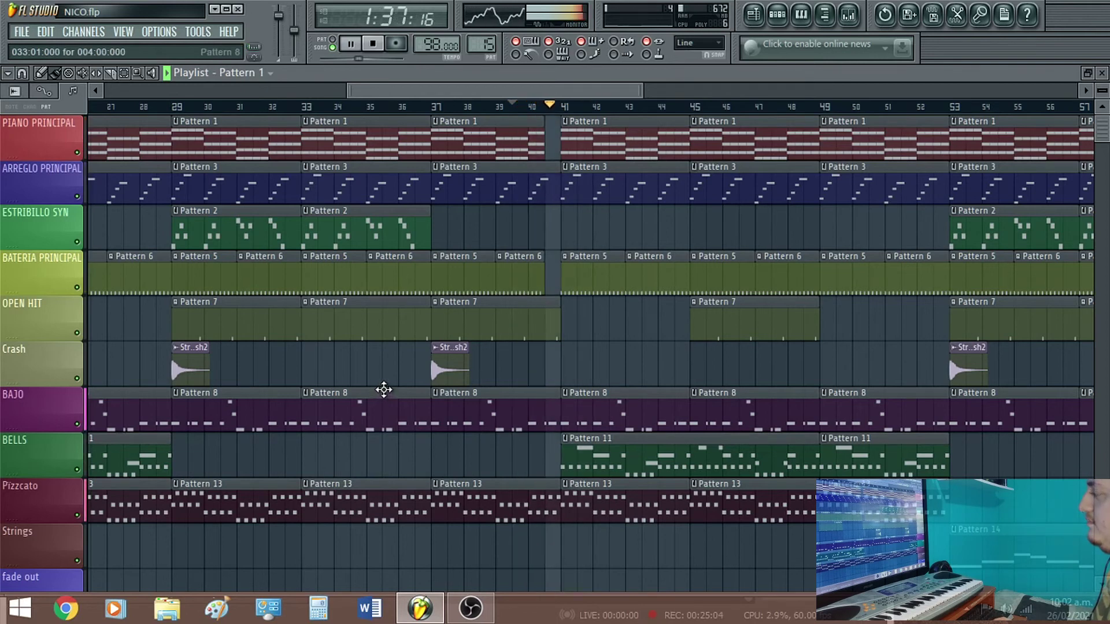
# Place a Str_Crsh2 clip on the Crash track at bar 41 and play from bar 40
pyautogui.moveTo(642, 90); pyautogui.dragTo(755, 94)
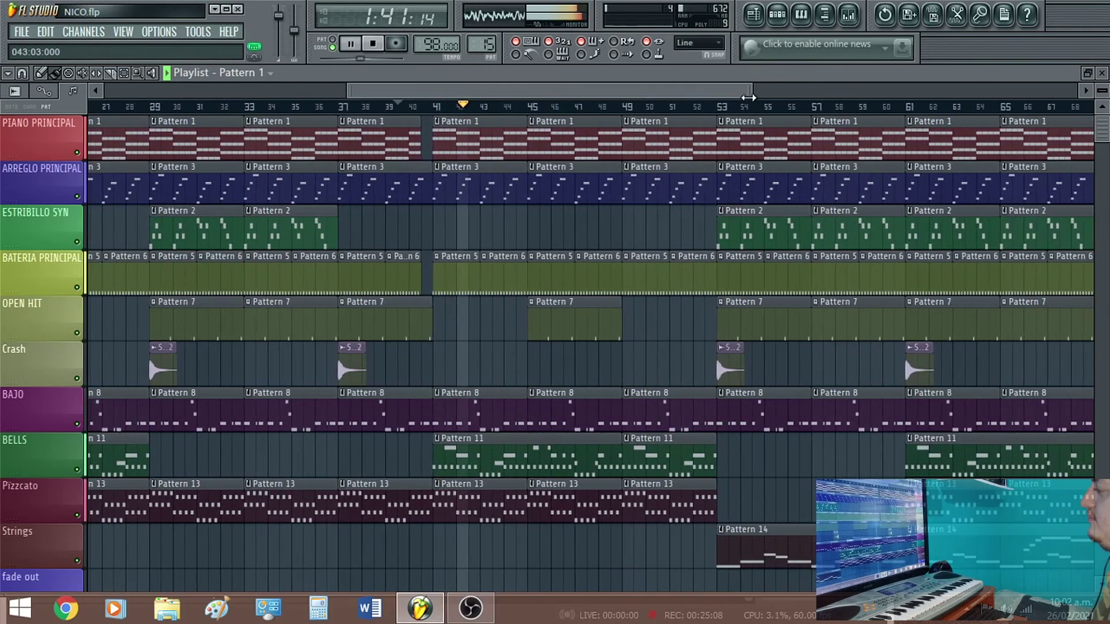
pyautogui.click(351, 363)
pyautogui.click(440, 365)
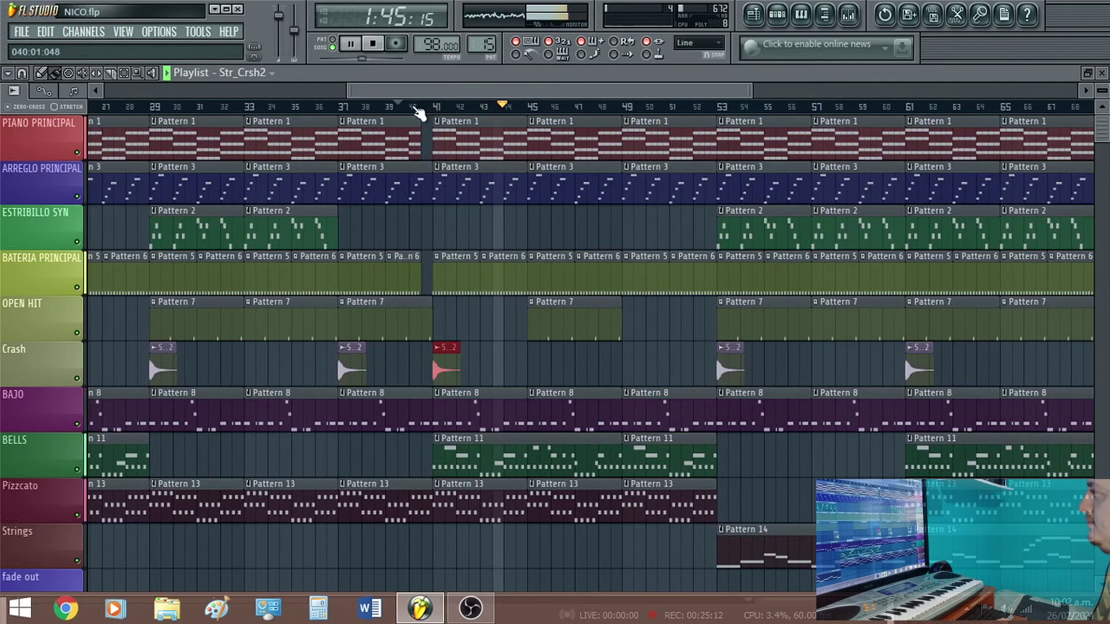
pyautogui.click(415, 109)
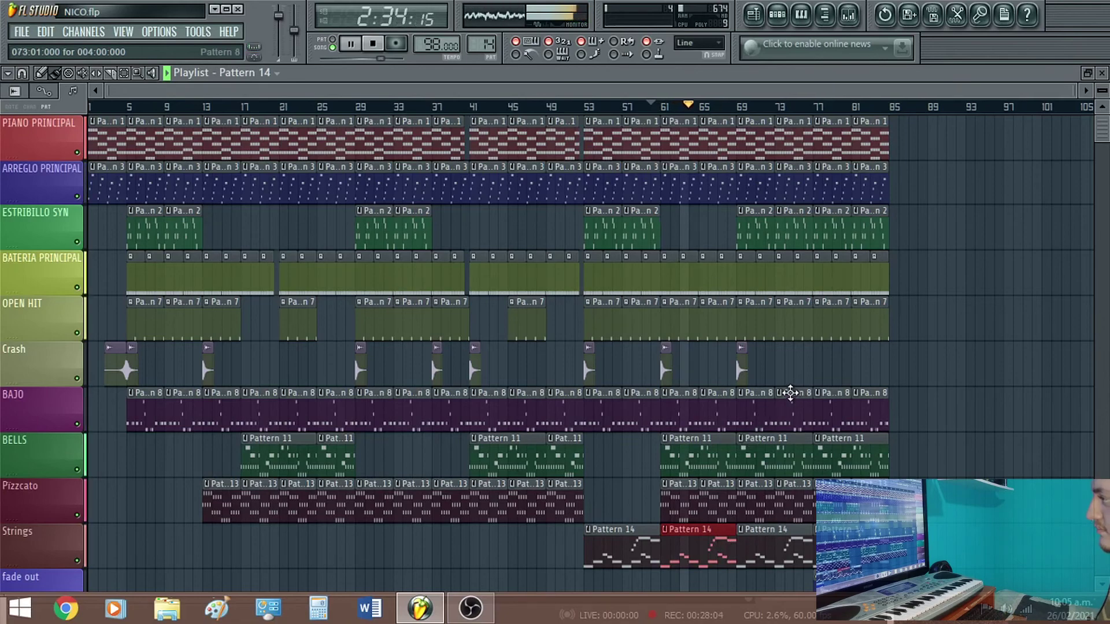
# Shorten the drum and piano clips ending at bar 69 by one bar and play from bar 67
pyautogui.moveTo(1074, 91); pyautogui.dragTo(891, 97)
pyautogui.moveTo(736, 272); pyautogui.dragTo(720, 274)
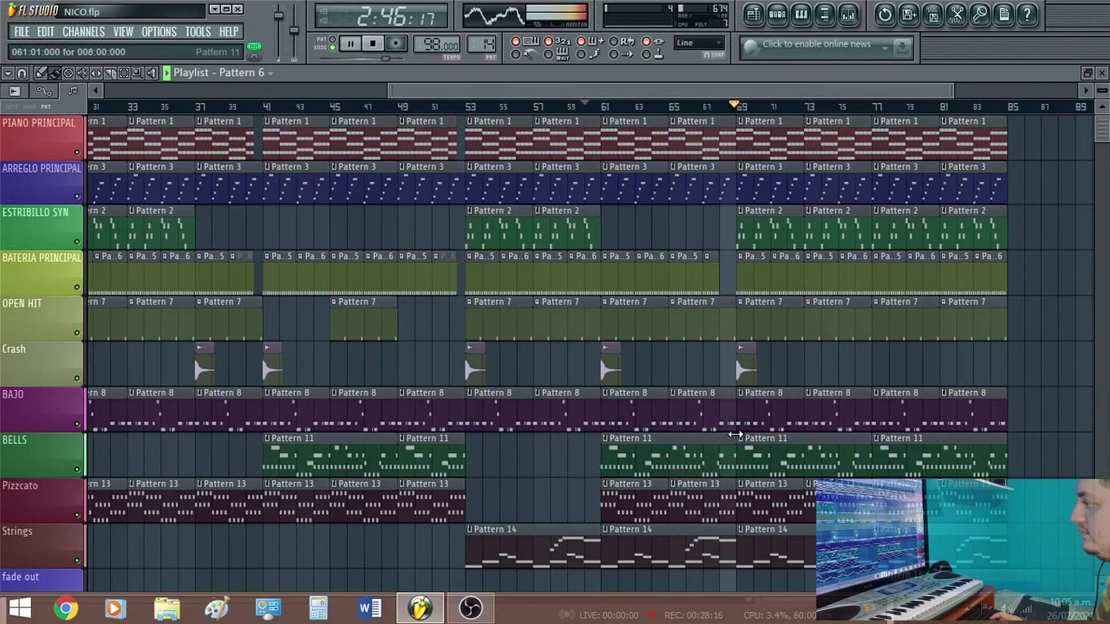
pyautogui.moveTo(734, 154); pyautogui.dragTo(720, 153)
pyautogui.click(704, 106)
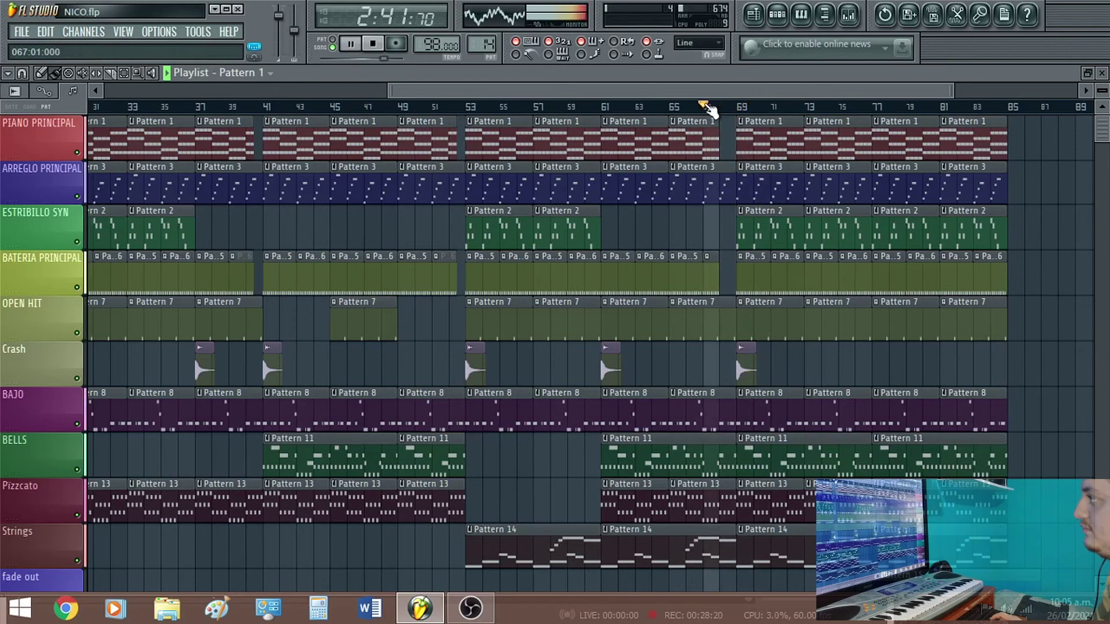
# Extend the piano's Pattern 1 clip at bar 65 back to four bars and play from bar 67
pyautogui.moveTo(949, 95); pyautogui.dragTo(602, 93)
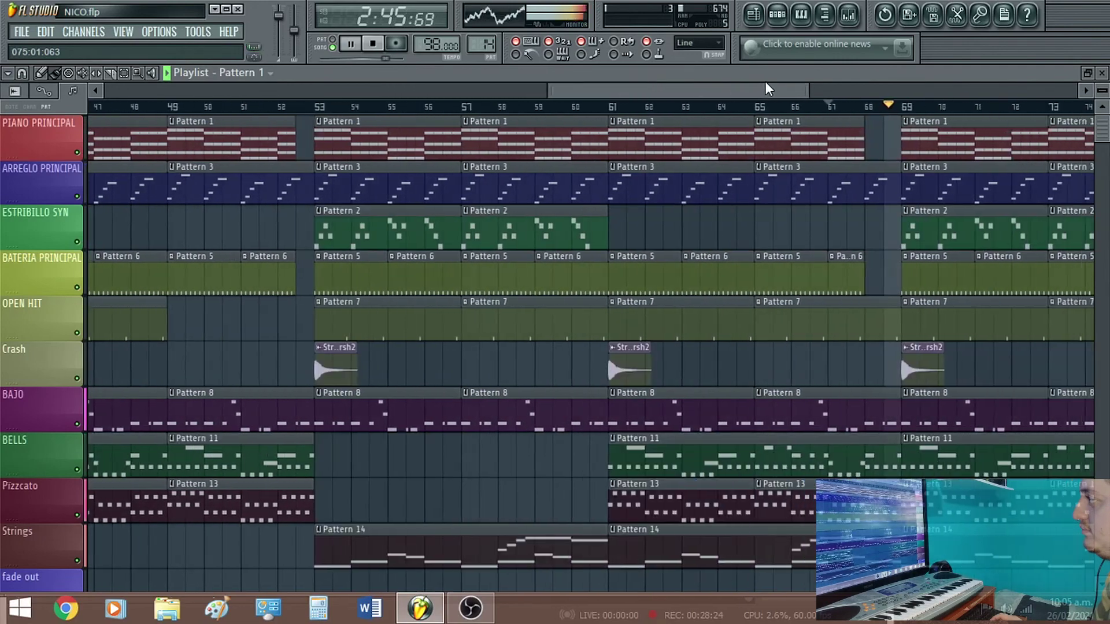
pyautogui.moveTo(765, 85); pyautogui.dragTo(779, 87)
pyautogui.moveTo(794, 139); pyautogui.dragTo(830, 138)
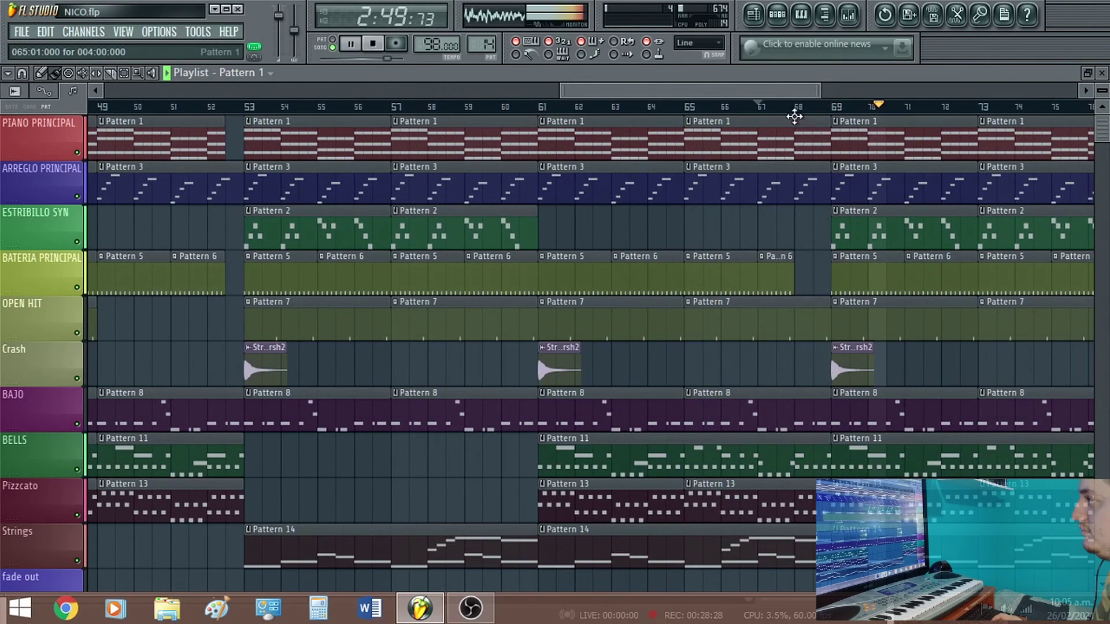
pyautogui.click(777, 106)
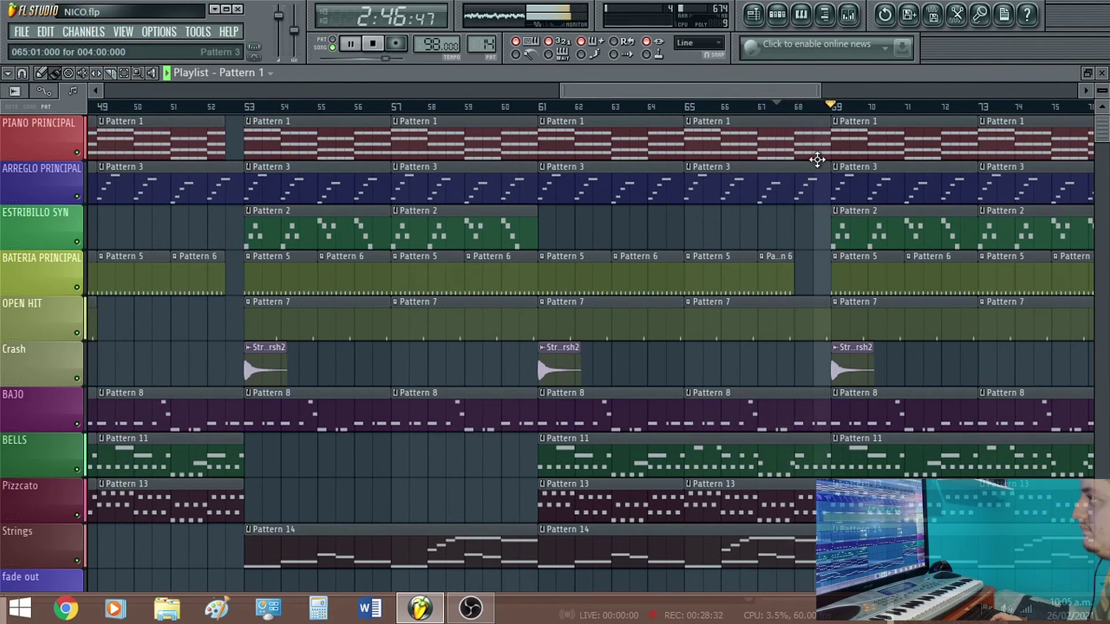
# Review the whole arrangement and the fade out track's clip while the song plays
pyautogui.moveTo(822, 91); pyautogui.dragTo(1076, 91)
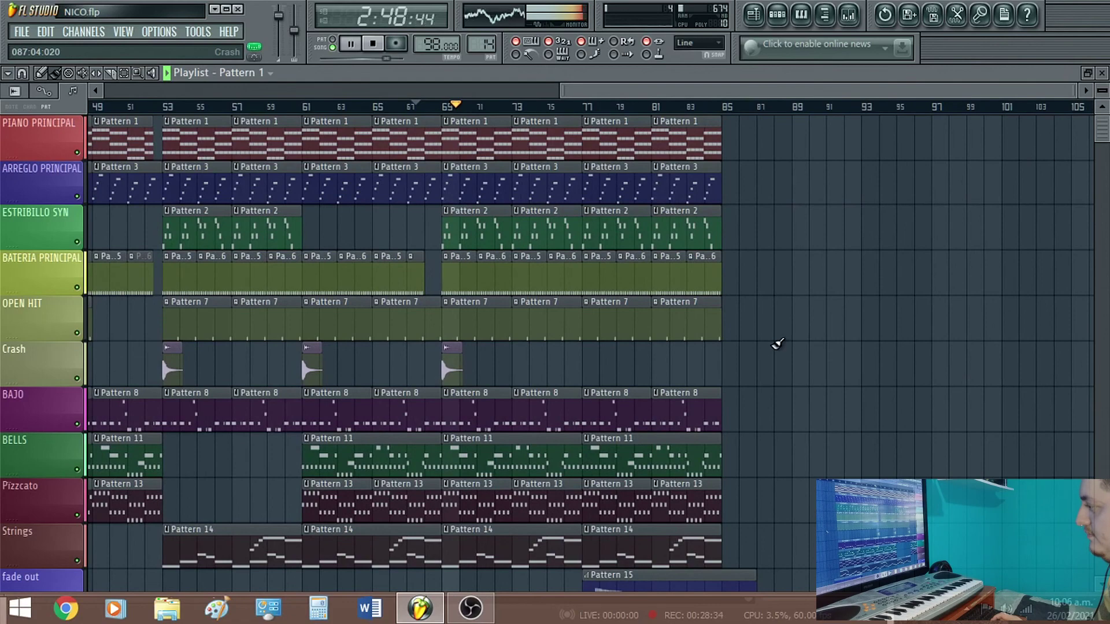
pyautogui.scroll(-3, 774, 344)
pyautogui.scroll(3, 775, 344)
pyautogui.moveTo(562, 92); pyautogui.dragTo(104, 104)
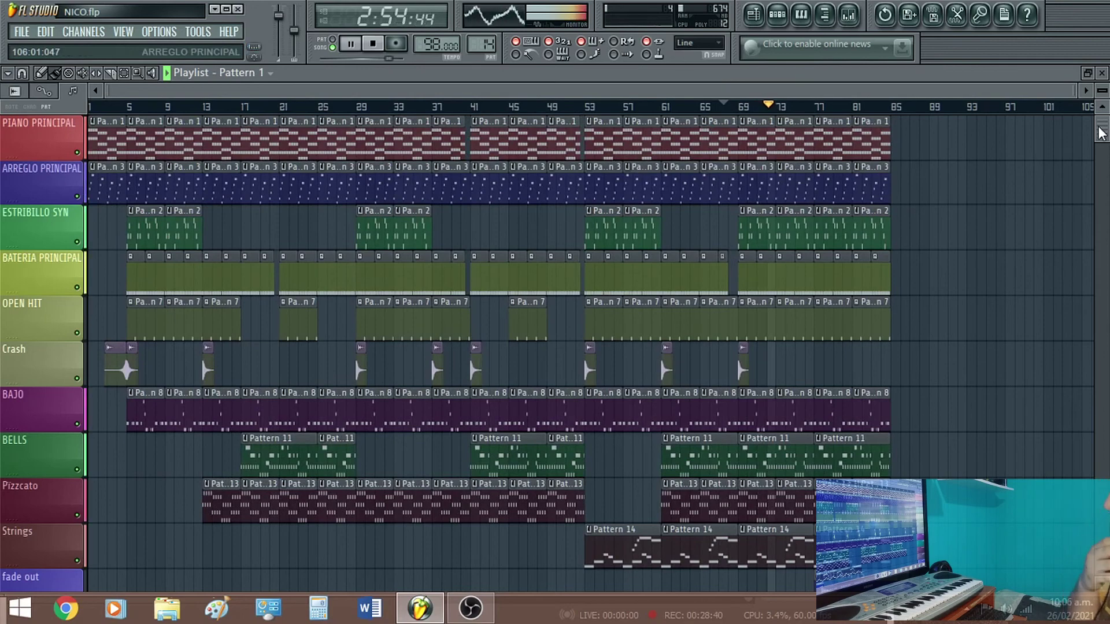
pyautogui.scroll(-3, 1102, 133)
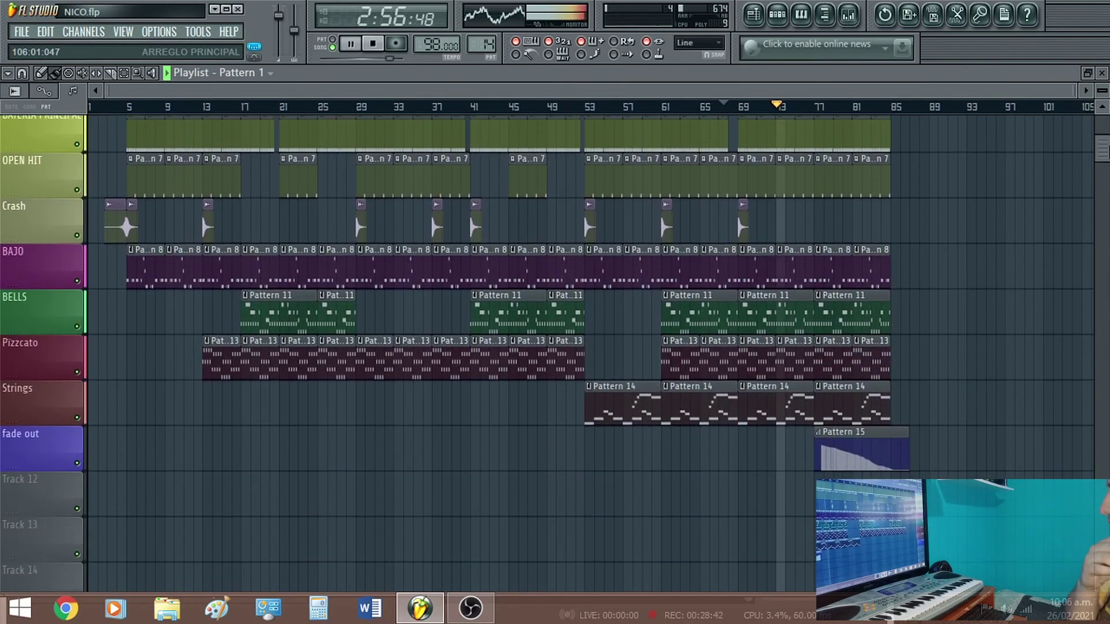
pyautogui.scroll(3, 1104, 123)
pyautogui.scroll(1, 1103, 122)
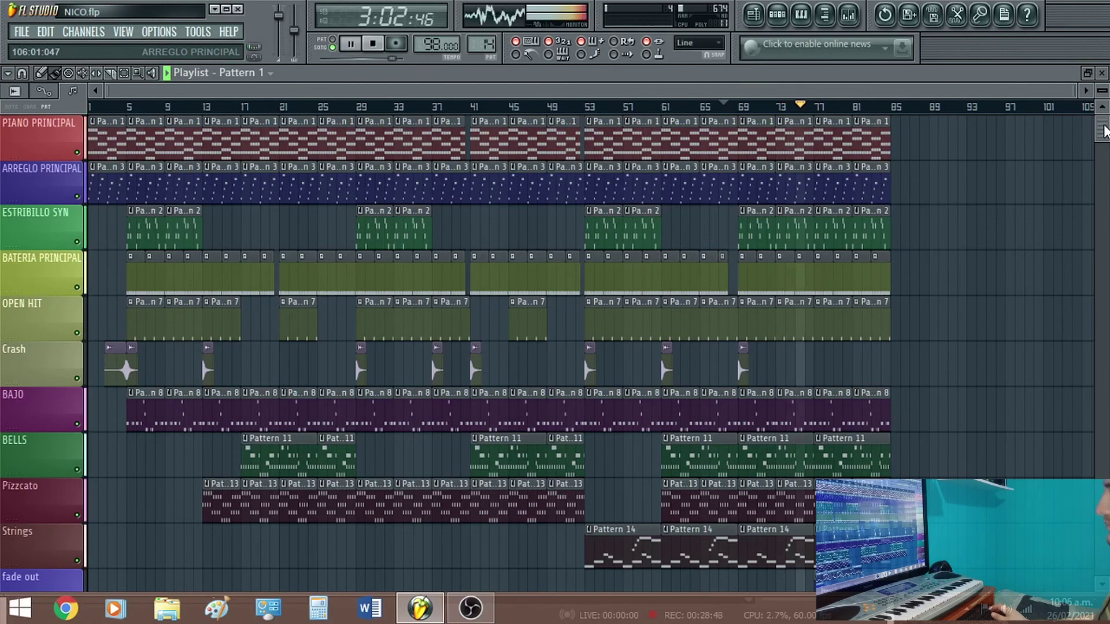
# Place a Str_Crsh2 clip on the Crash track at bar 77, check it in playback and save the project
pyautogui.scroll(-1, 1104, 129)
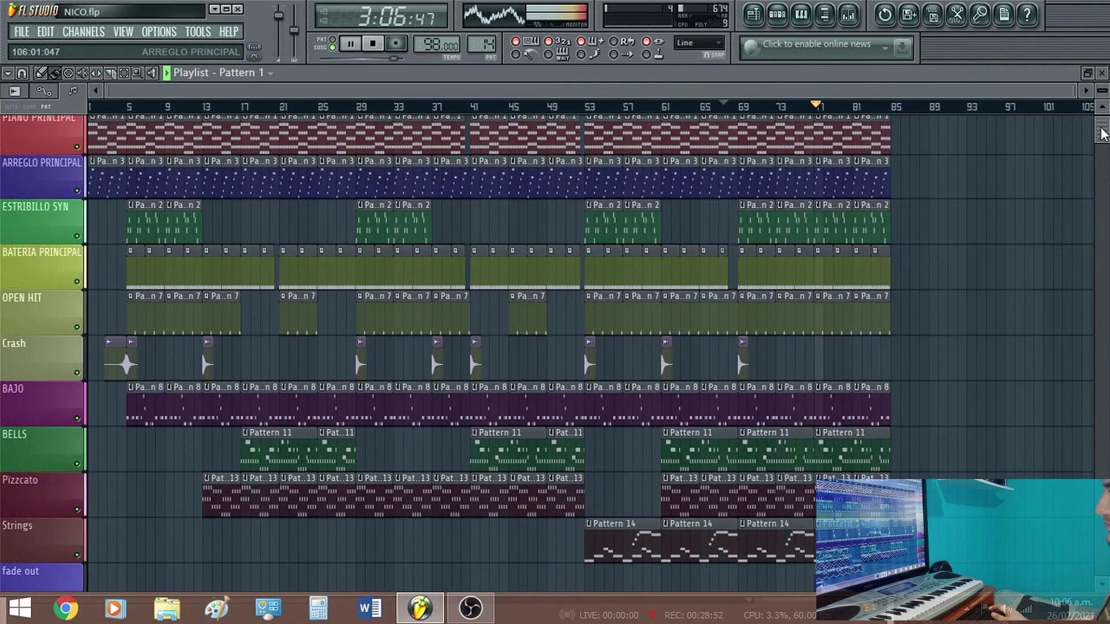
pyautogui.click(817, 363)
pyautogui.click(815, 107)
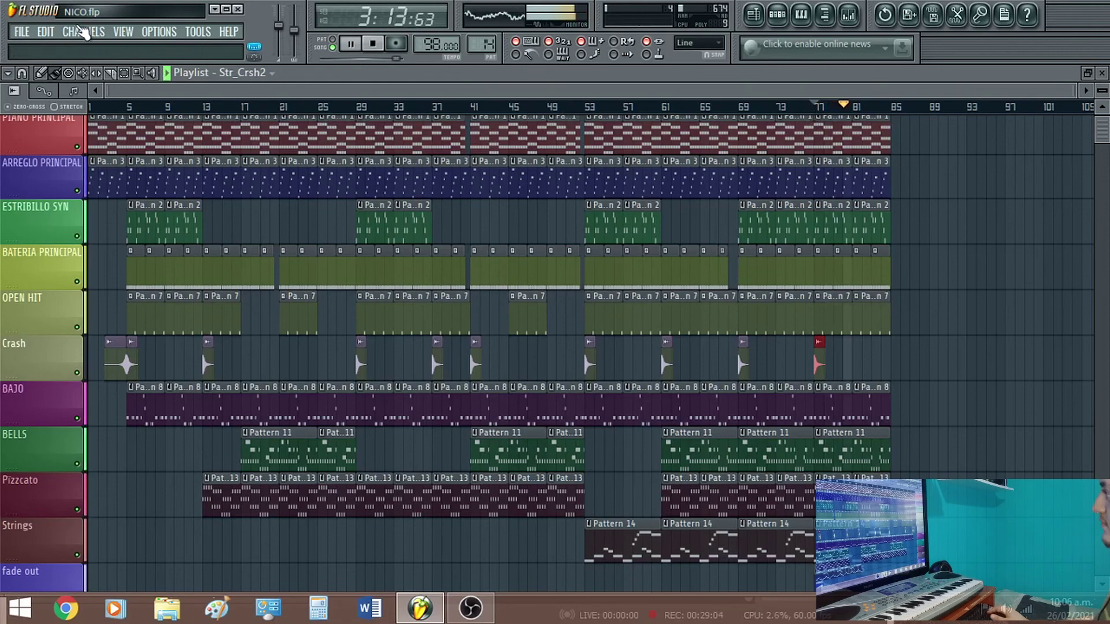
pyautogui.click(22, 32)
pyautogui.click(36, 111)
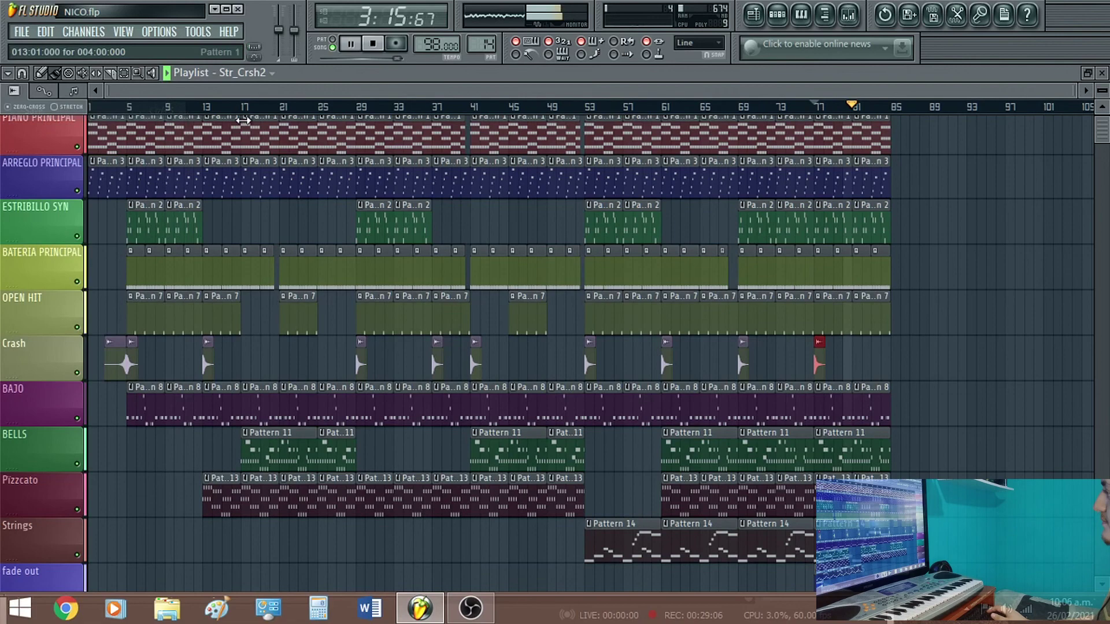